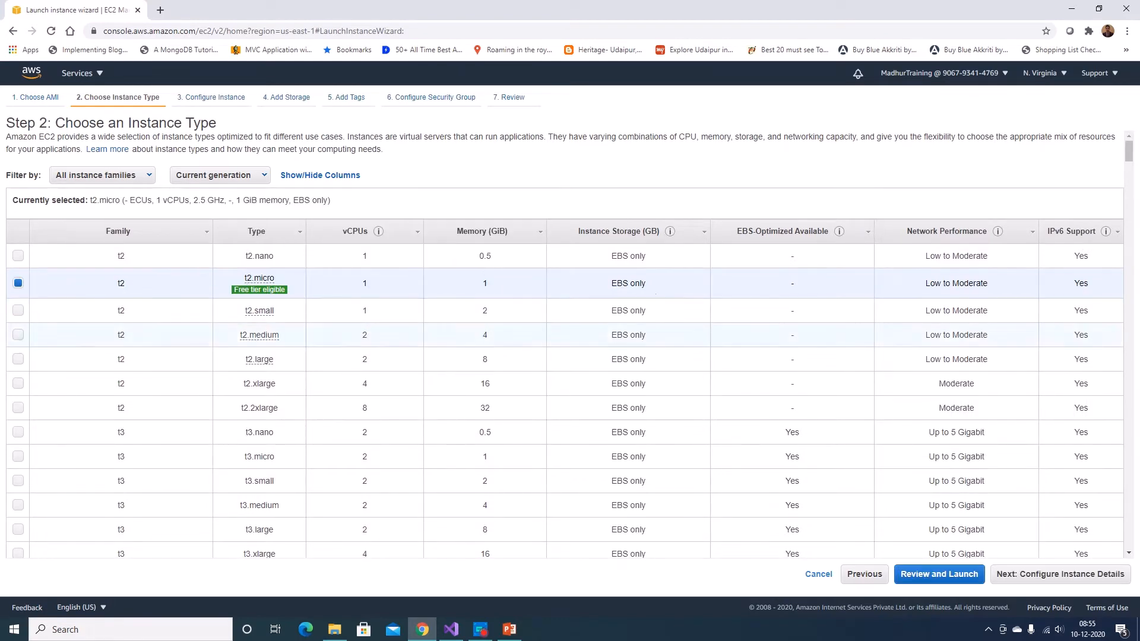
- Keep the t2.micro type and the default instance details, storage and tags, and proceed to the security group configuration
click(1059, 575)
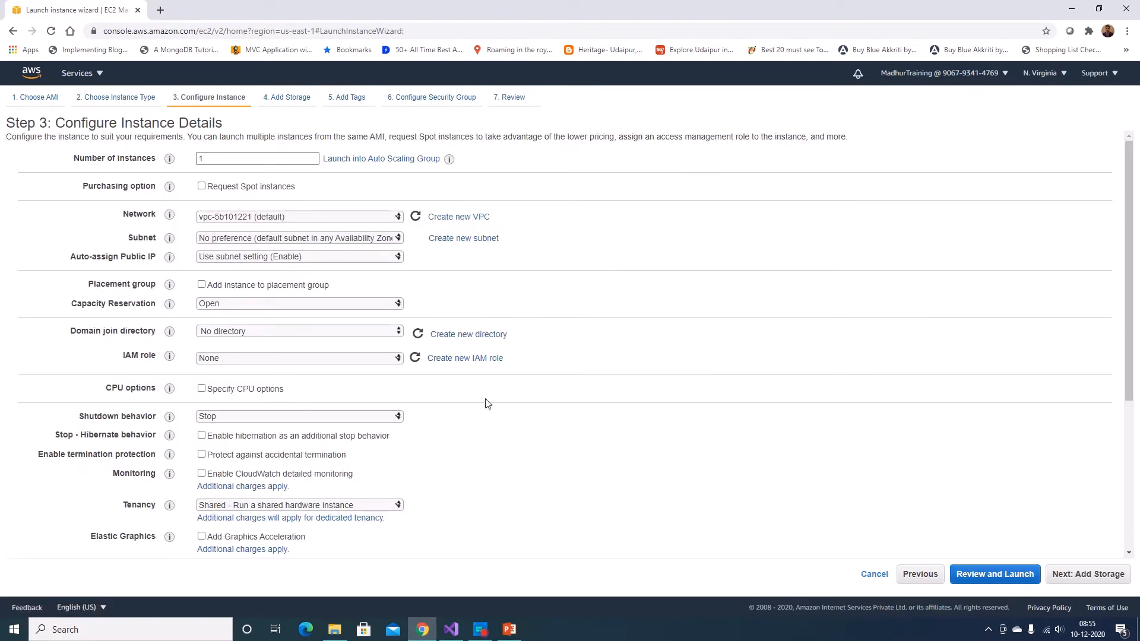
click(1091, 574)
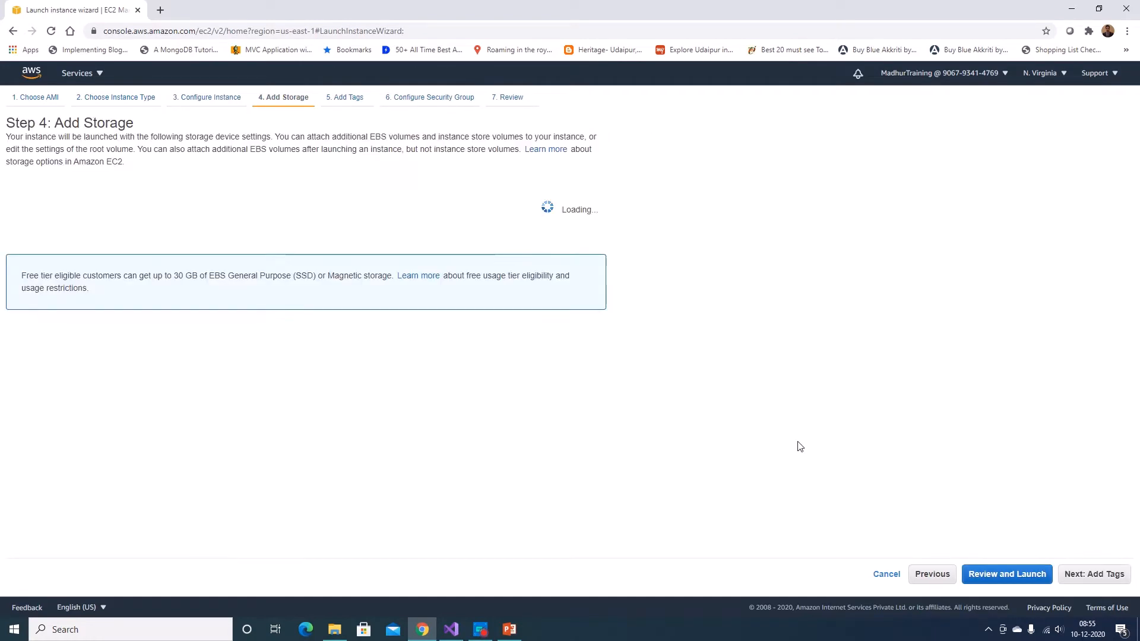
click(1082, 575)
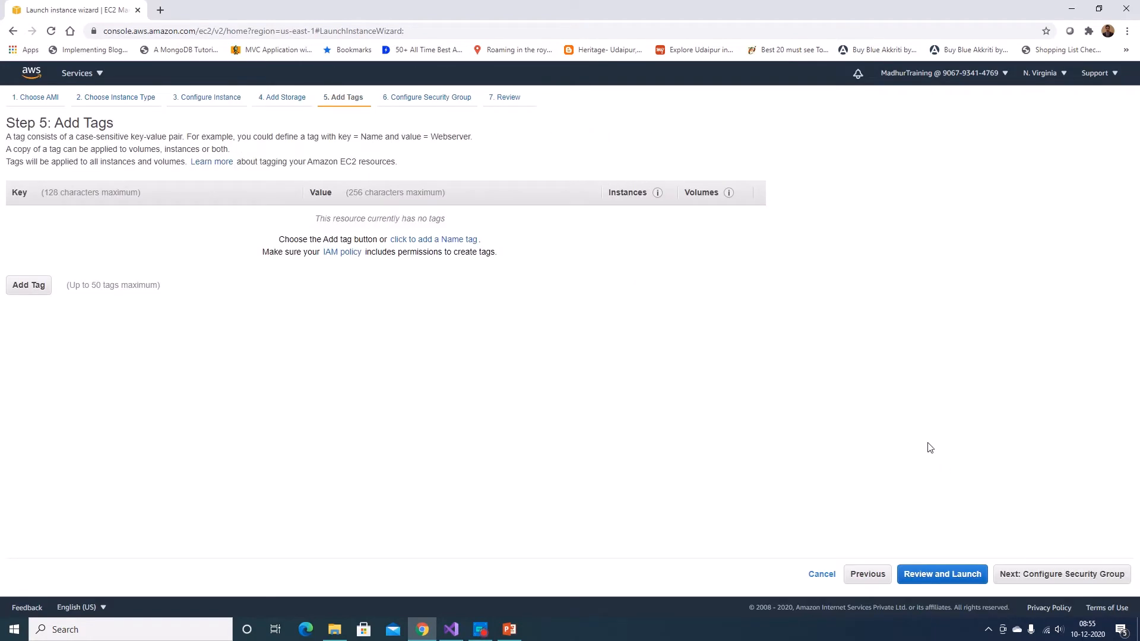
click(1054, 575)
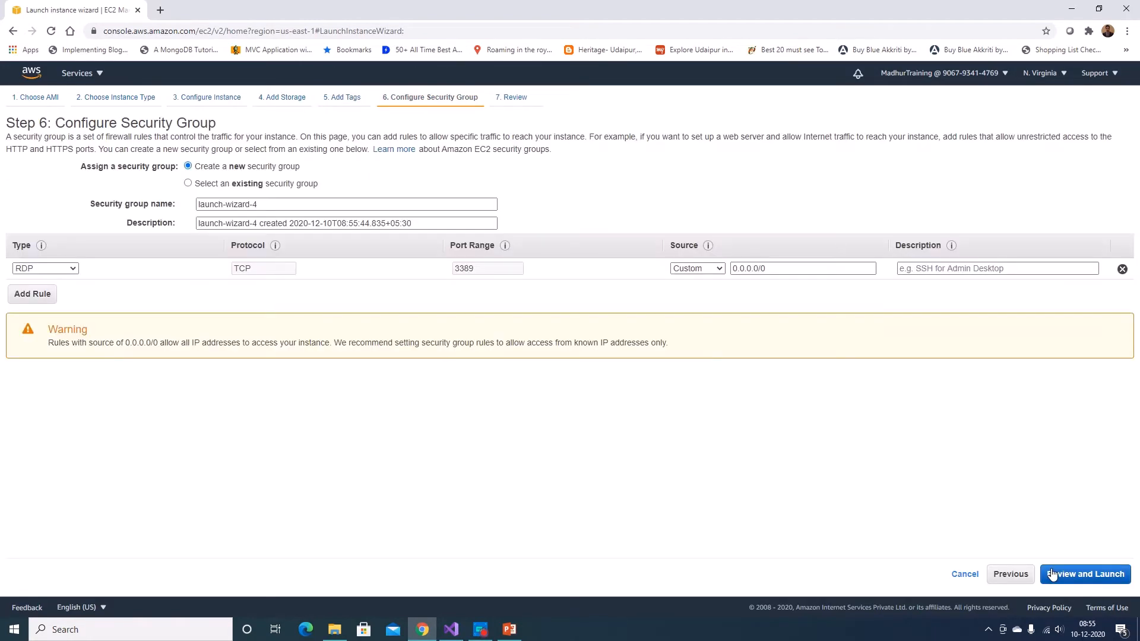
- Assign the existing security group MyWindowsSG to the instance and proceed to the launch review
click(187, 184)
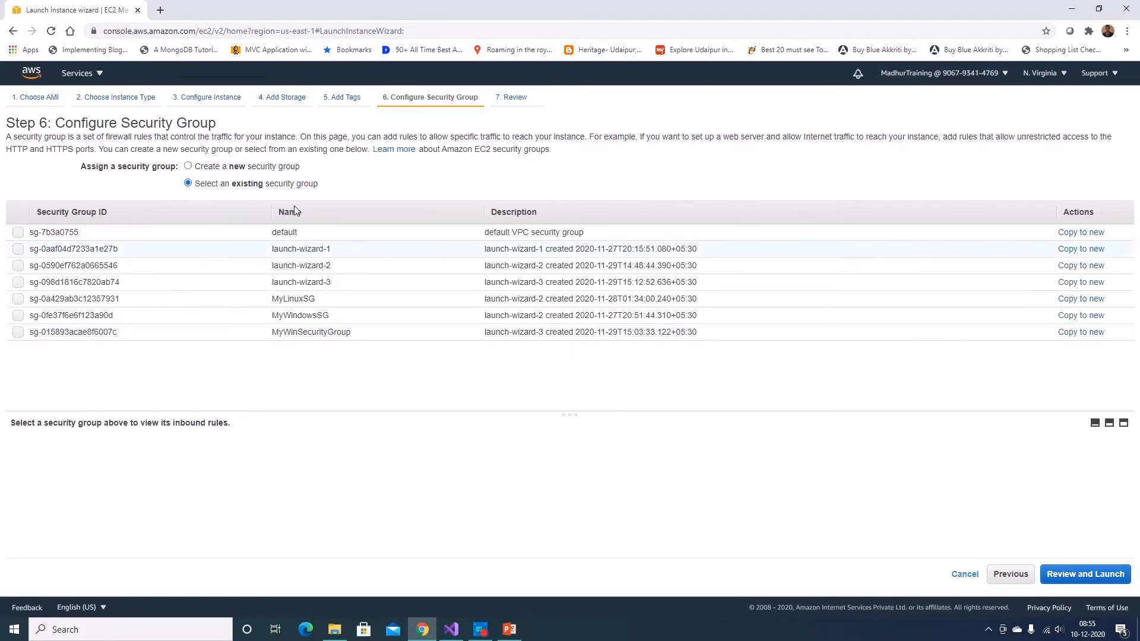
click(17, 319)
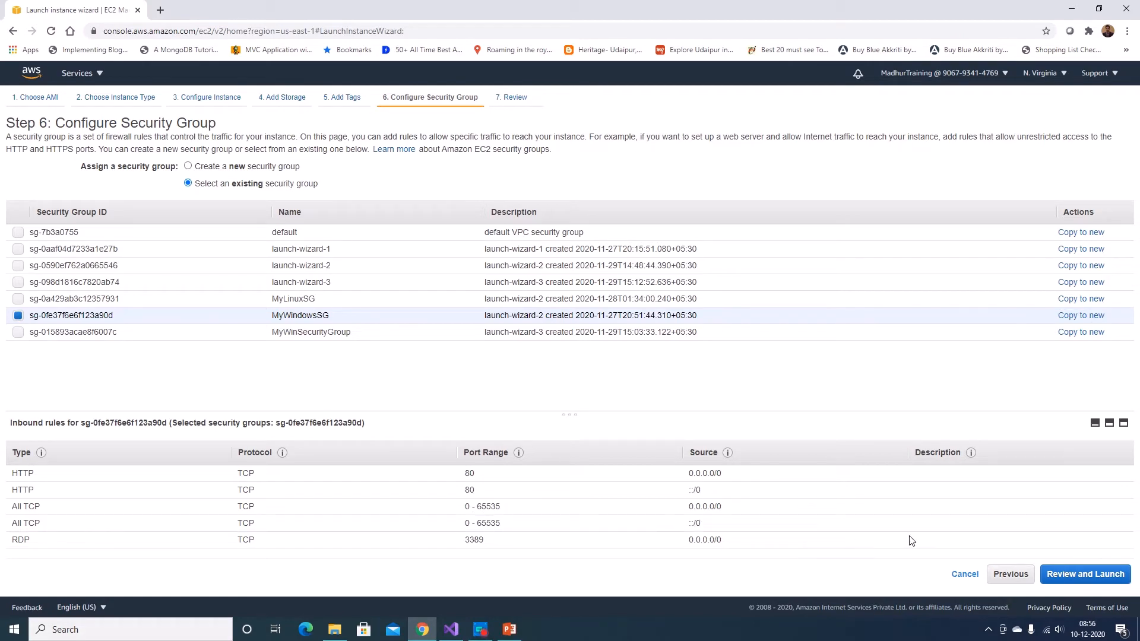
click(1080, 580)
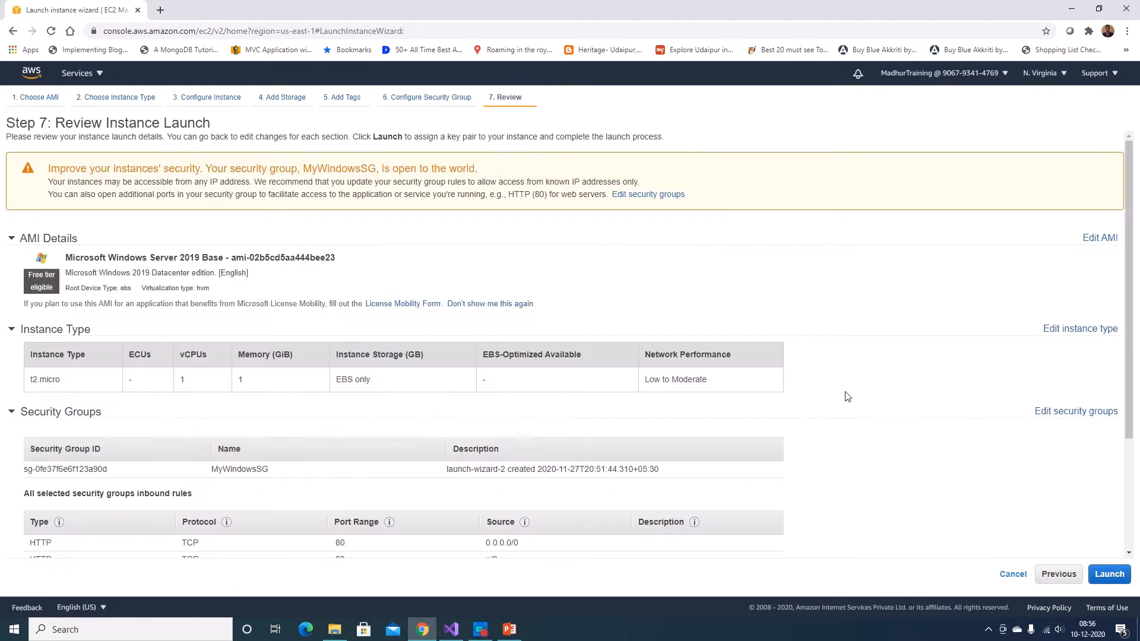
- Launch the instance with the existing key pair MyTrainingKeyPair, acknowledging access to its private key file
click(1110, 575)
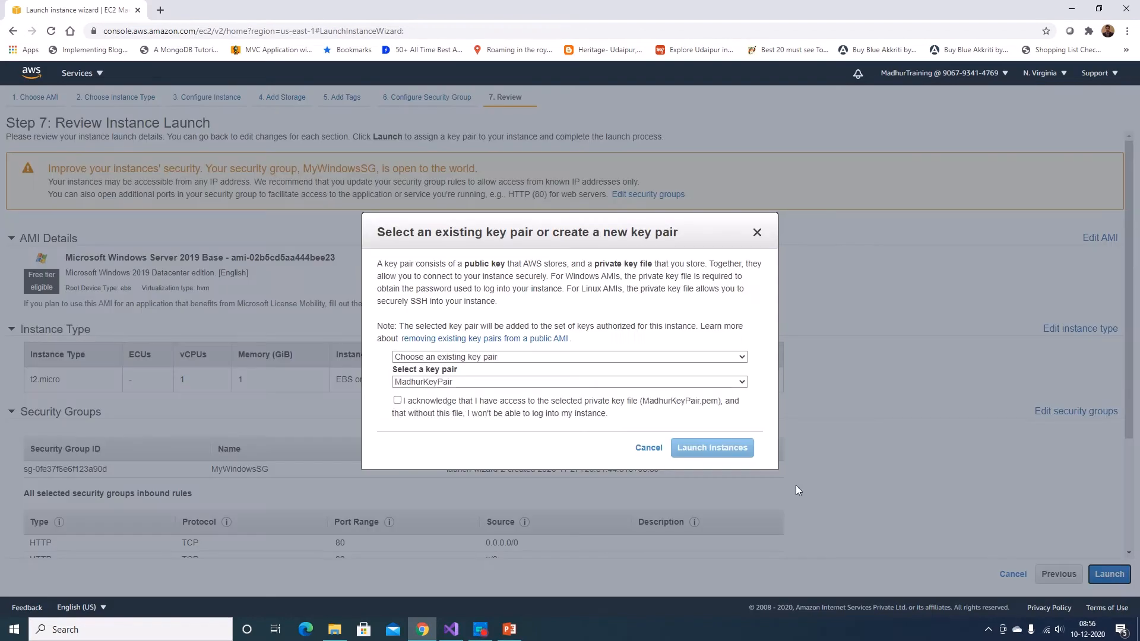
click(494, 382)
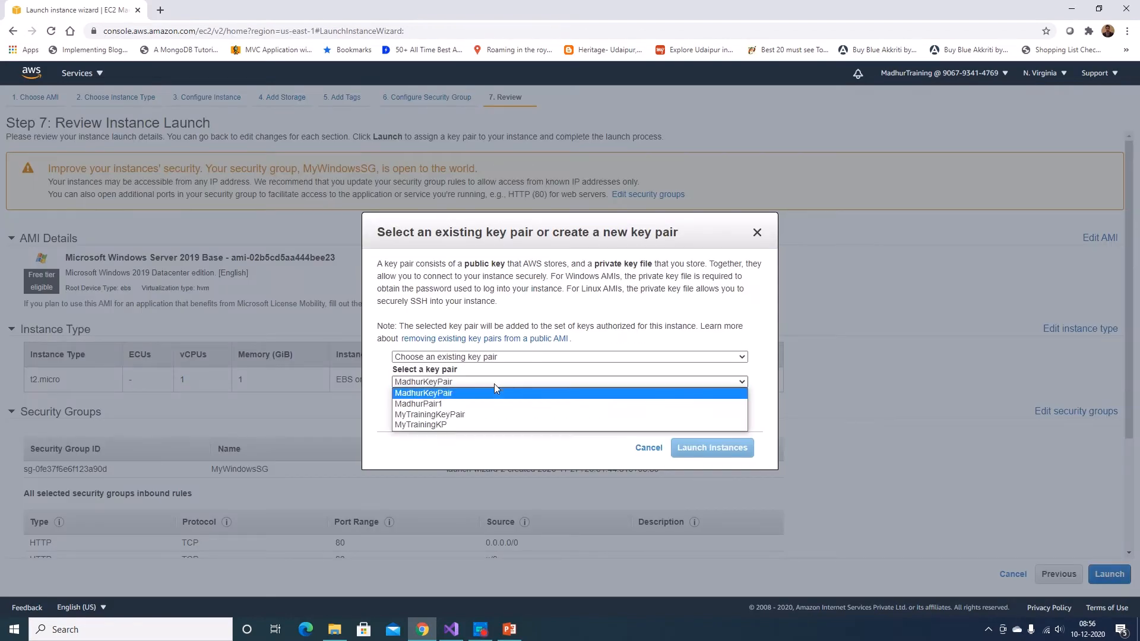
click(470, 415)
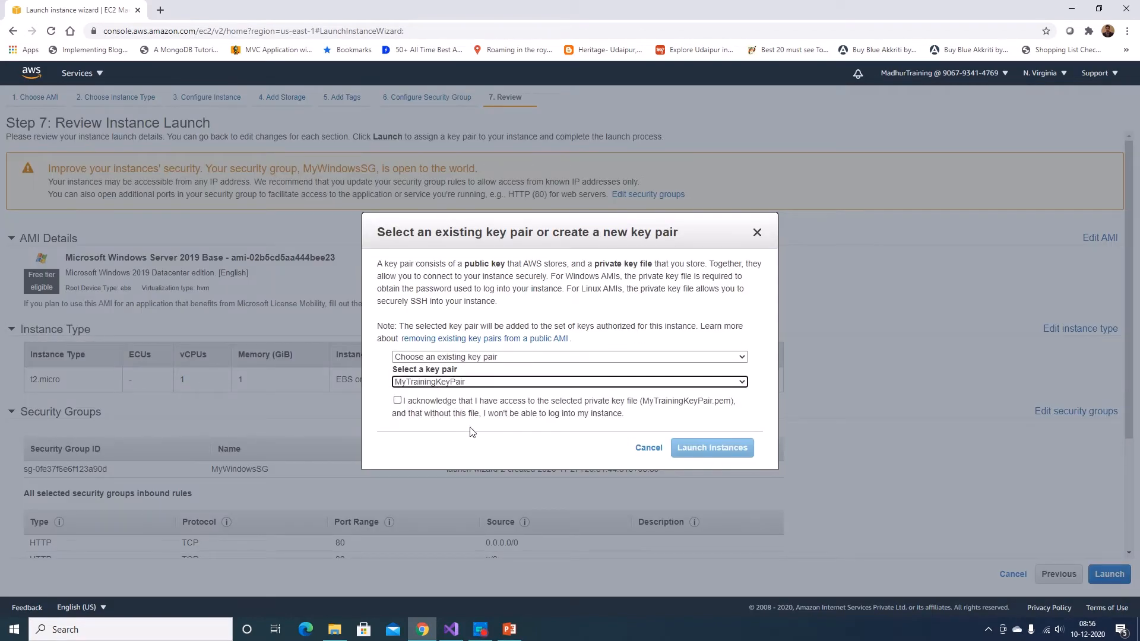
click(478, 357)
click(482, 360)
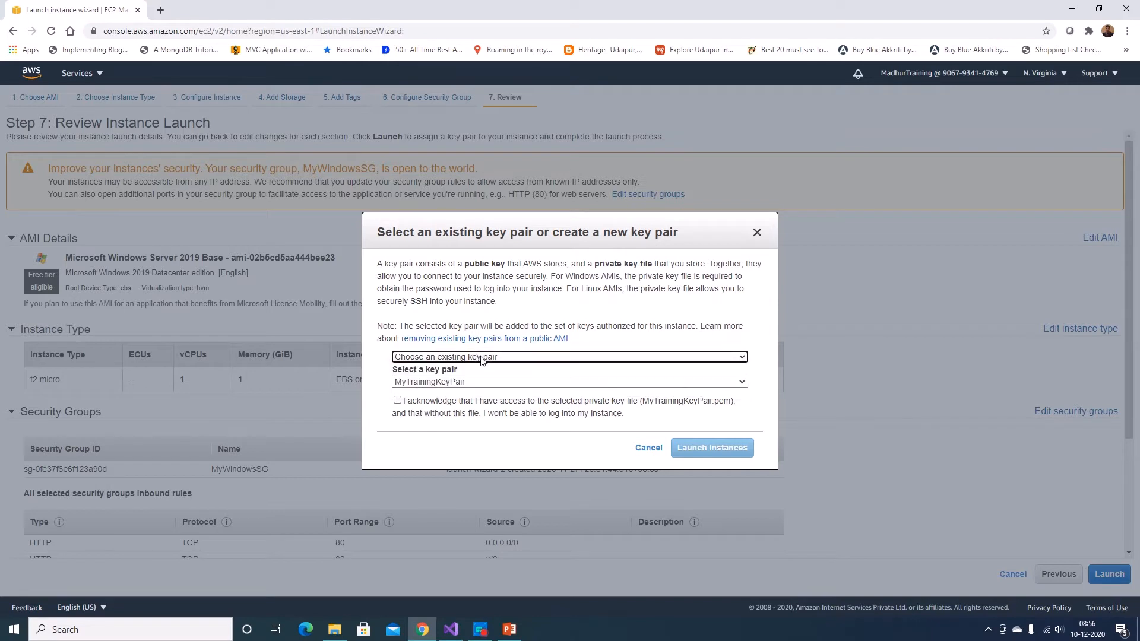
click(397, 400)
click(714, 449)
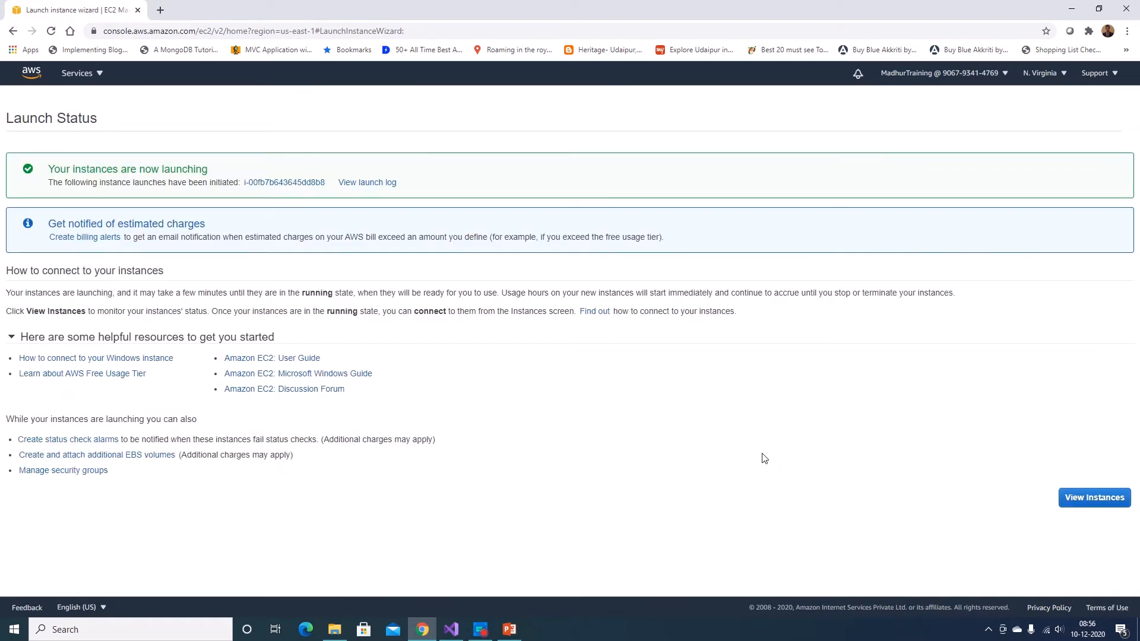
- Refresh the newly launched instance's status in the instance list and open its RDP client connection details
click(298, 183)
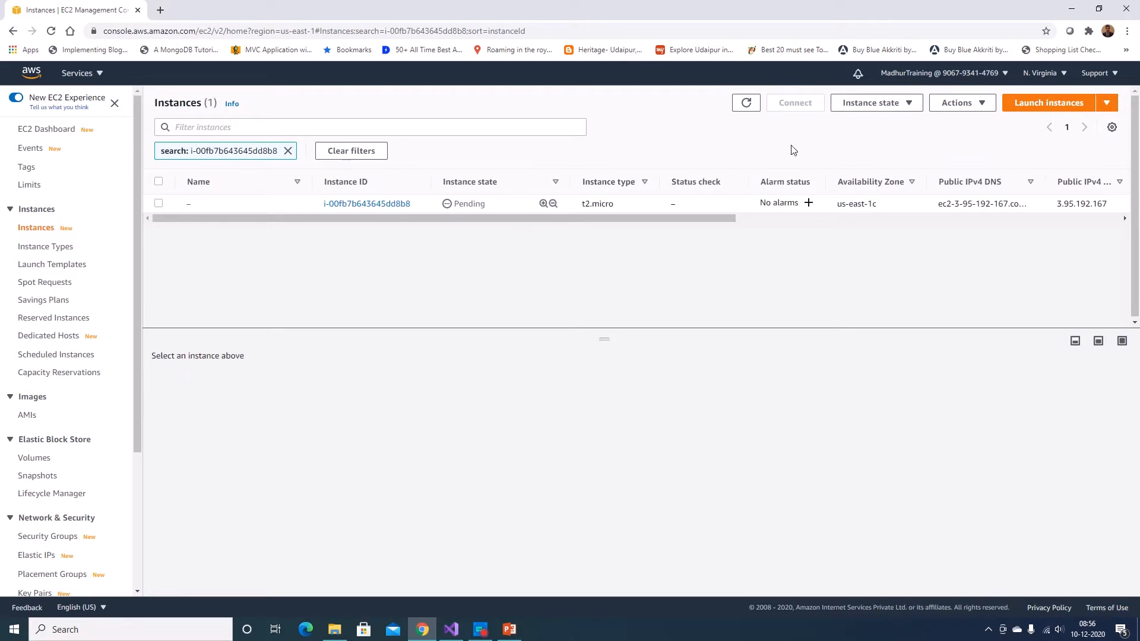
click(737, 104)
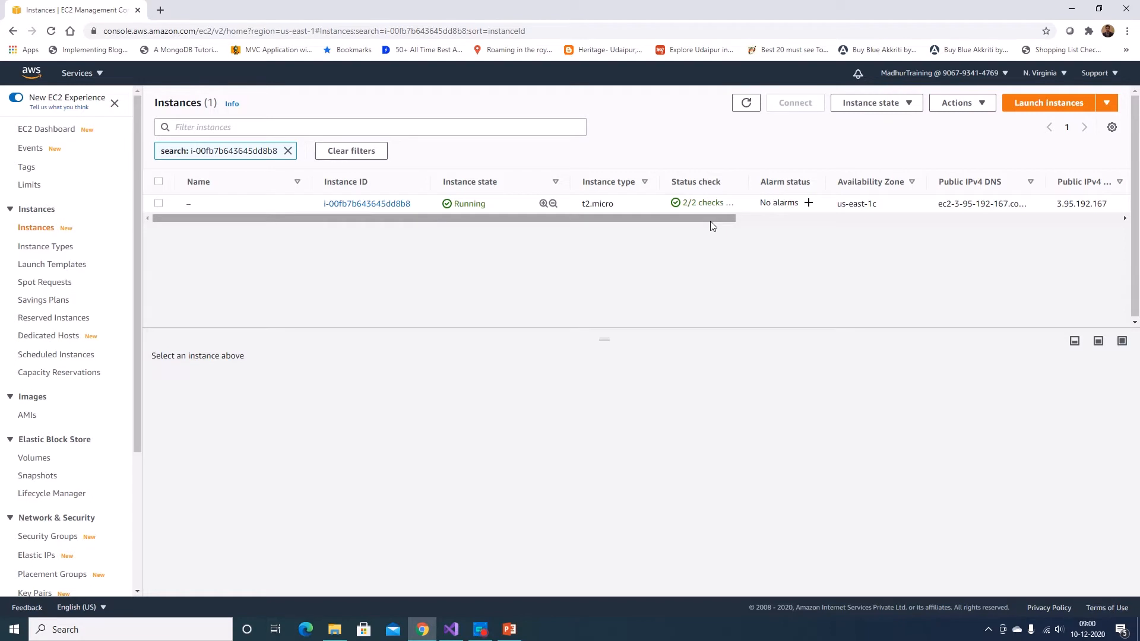
click(157, 205)
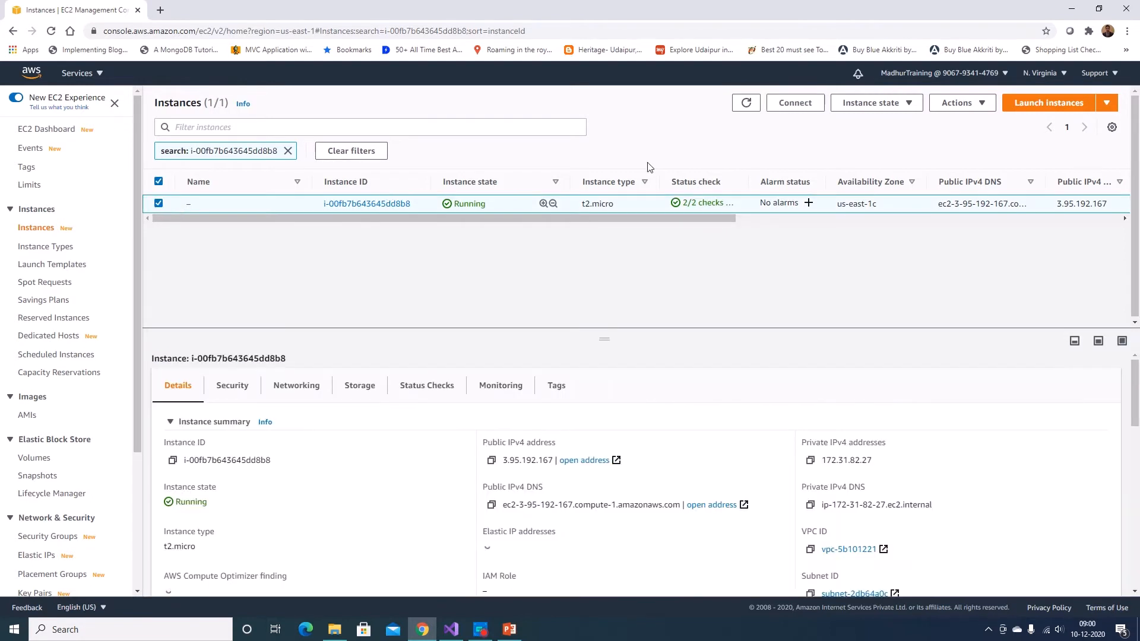
click(786, 107)
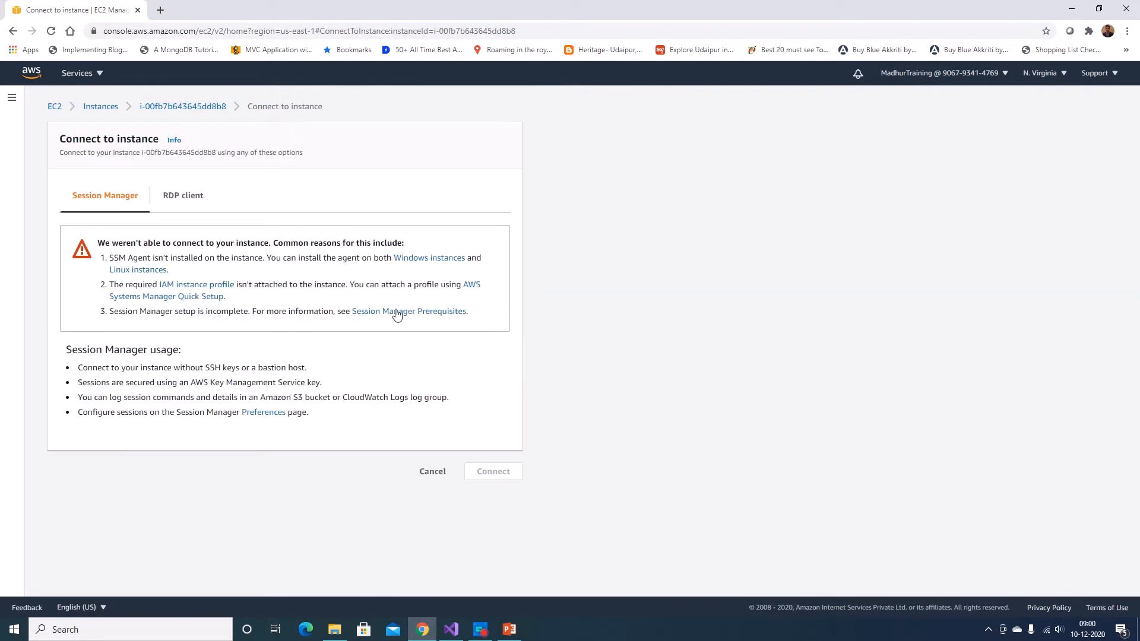
click(197, 202)
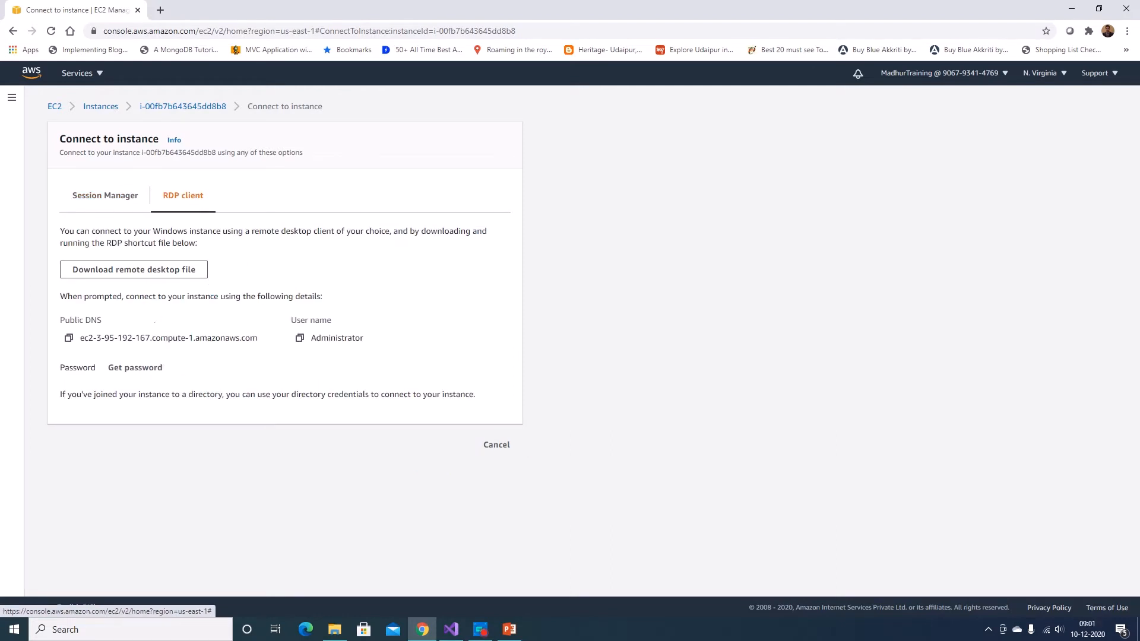
- Decrypt the instance's Windows administrator password using the key file MyTrainingKeyPair.pem from Downloads
click(148, 366)
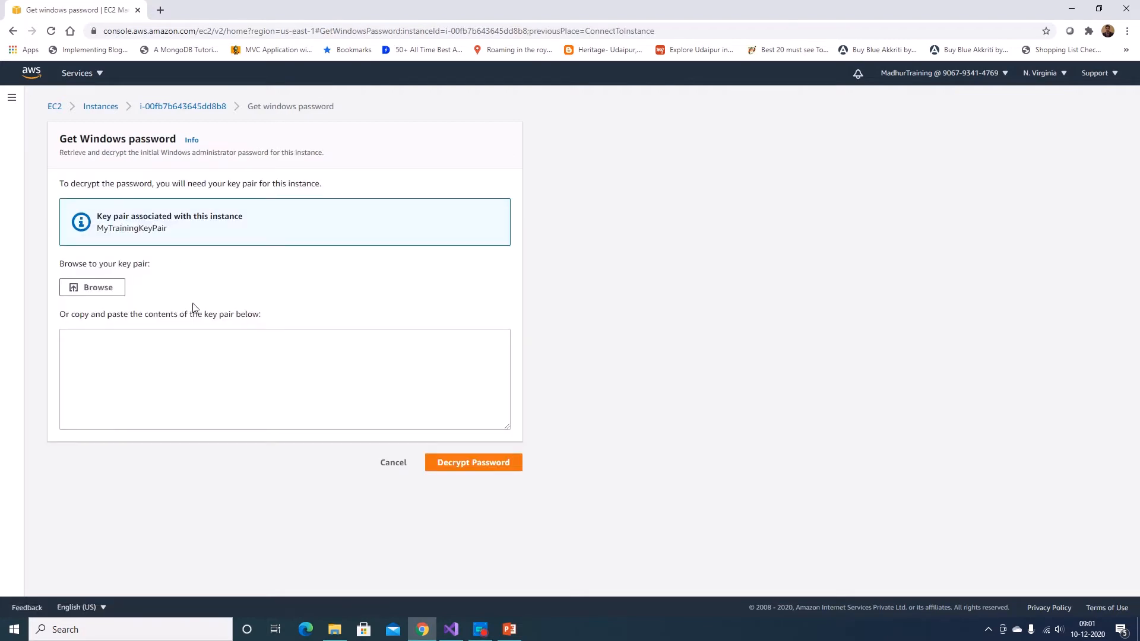
drag(95, 229, 165, 229)
click(111, 287)
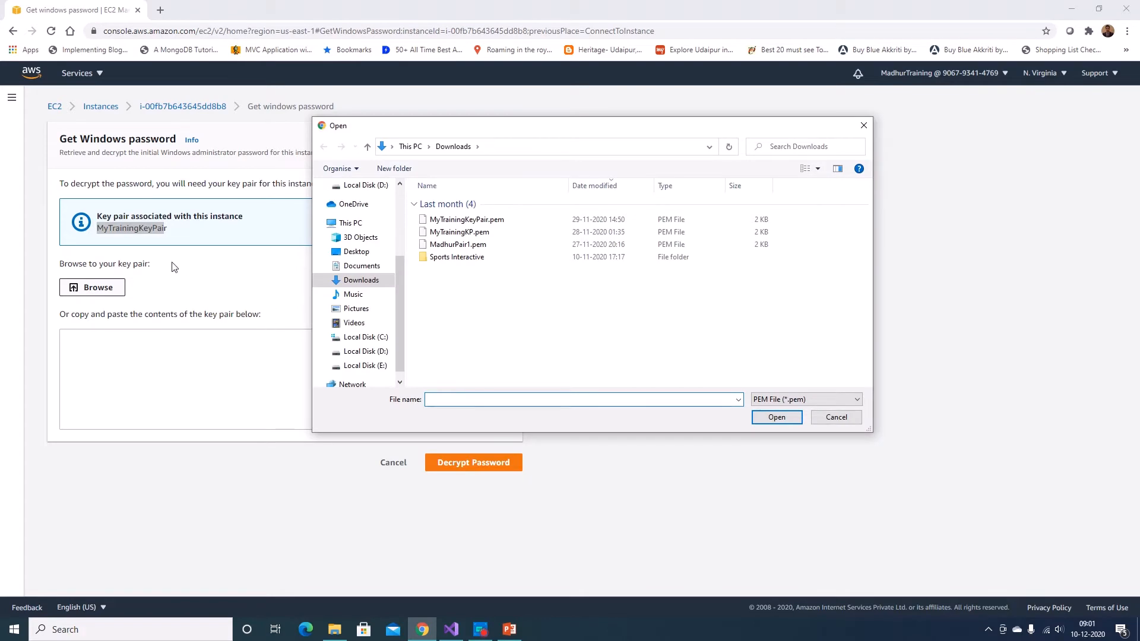
double_click(475, 221)
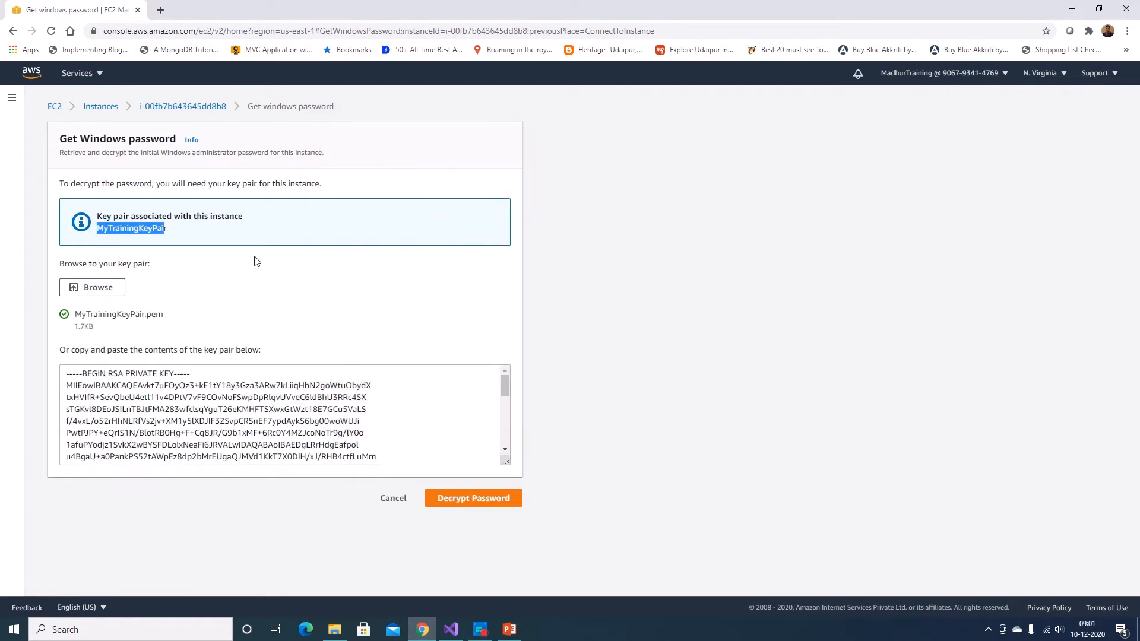
click(497, 502)
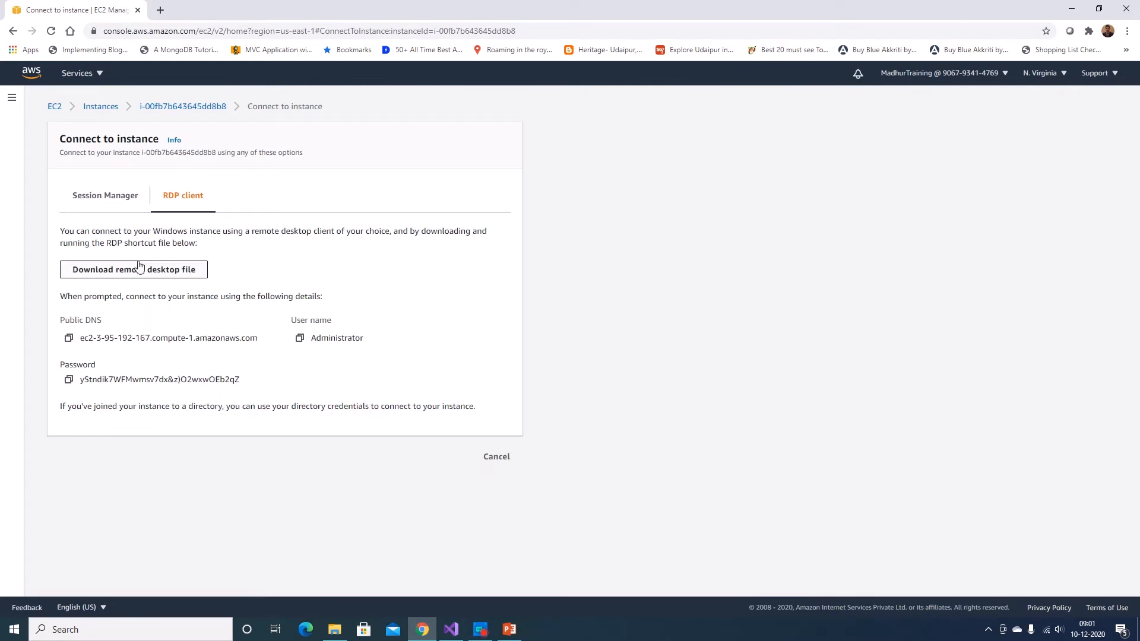
- Download the instance's remote desktop file and paste a copy of the administrator password into a new Notepad document
click(159, 279)
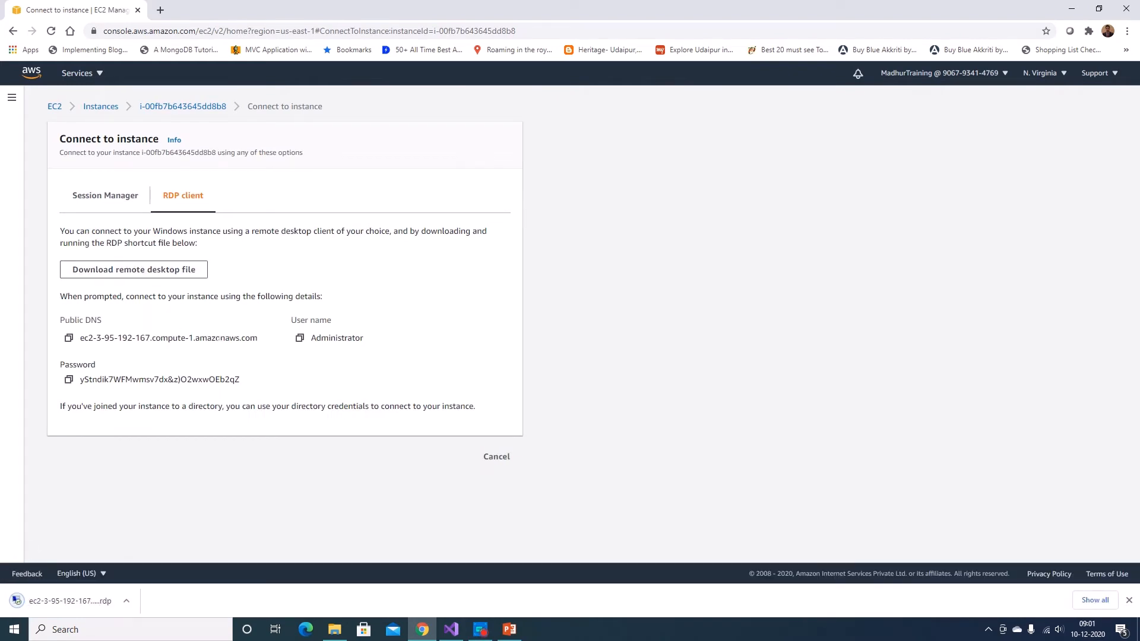
drag(257, 381, 81, 390)
key(ctrl+c)
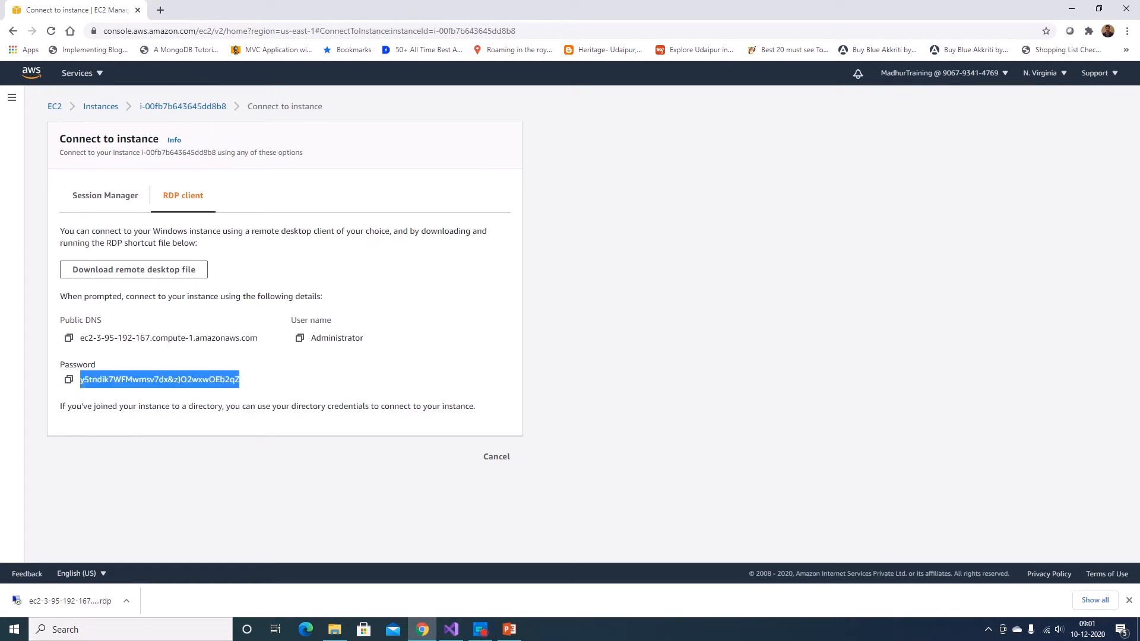
key(super+r)
text(notepad)
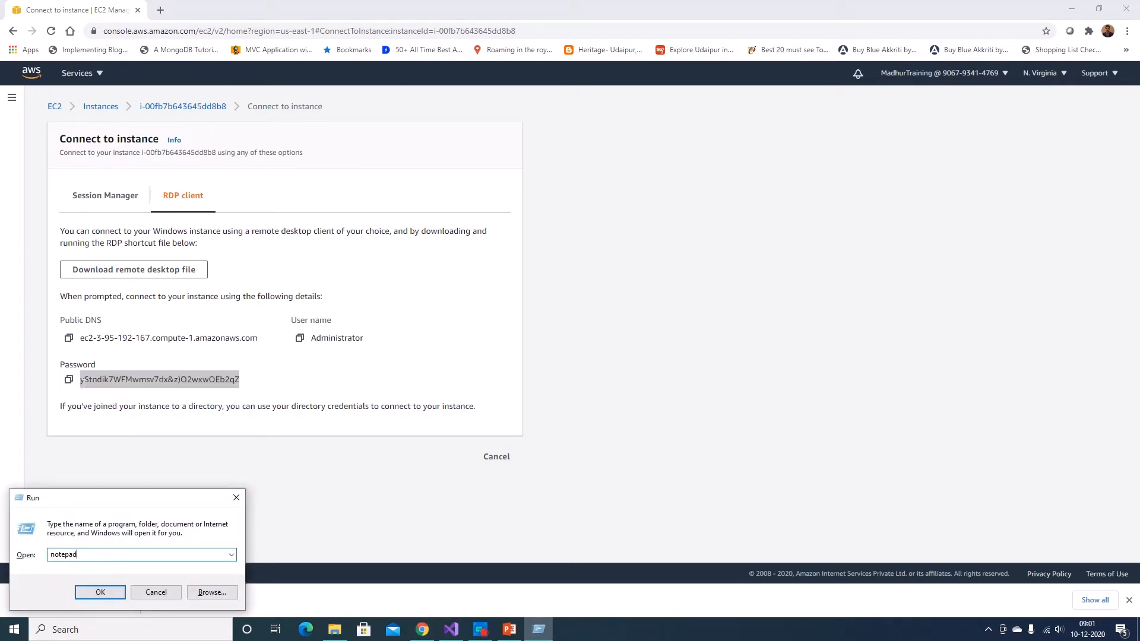
key(Return)
key(ctrl+v)
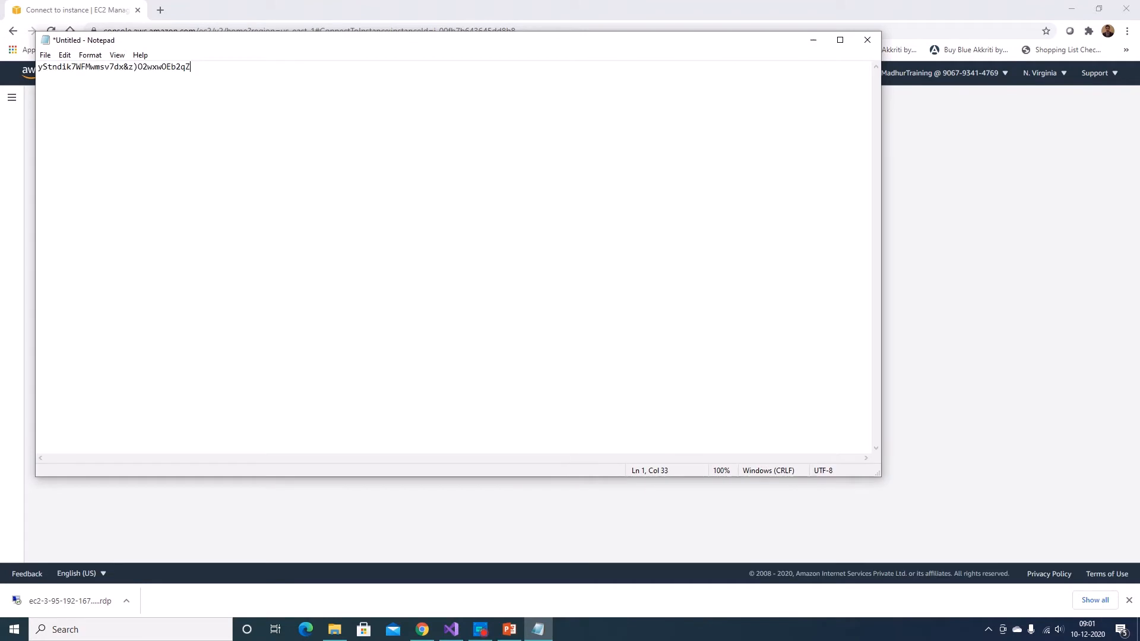
click(811, 40)
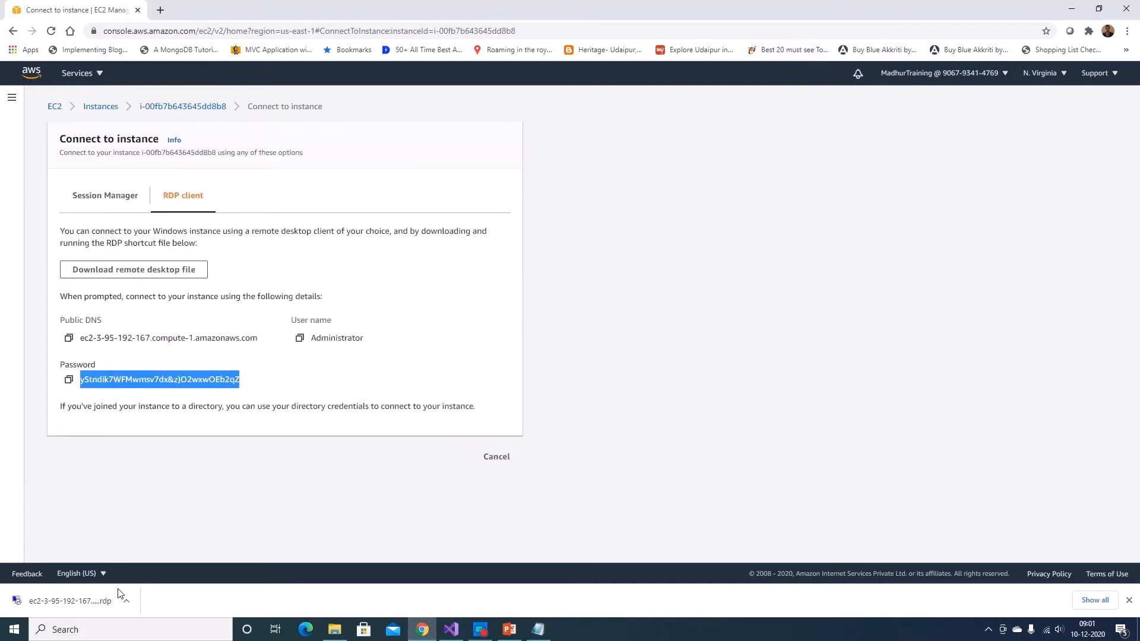
- Connect to the instance through the downloaded remote desktop file with the administrator password, accepting the certificate and network discovery prompts
click(120, 593)
click(631, 378)
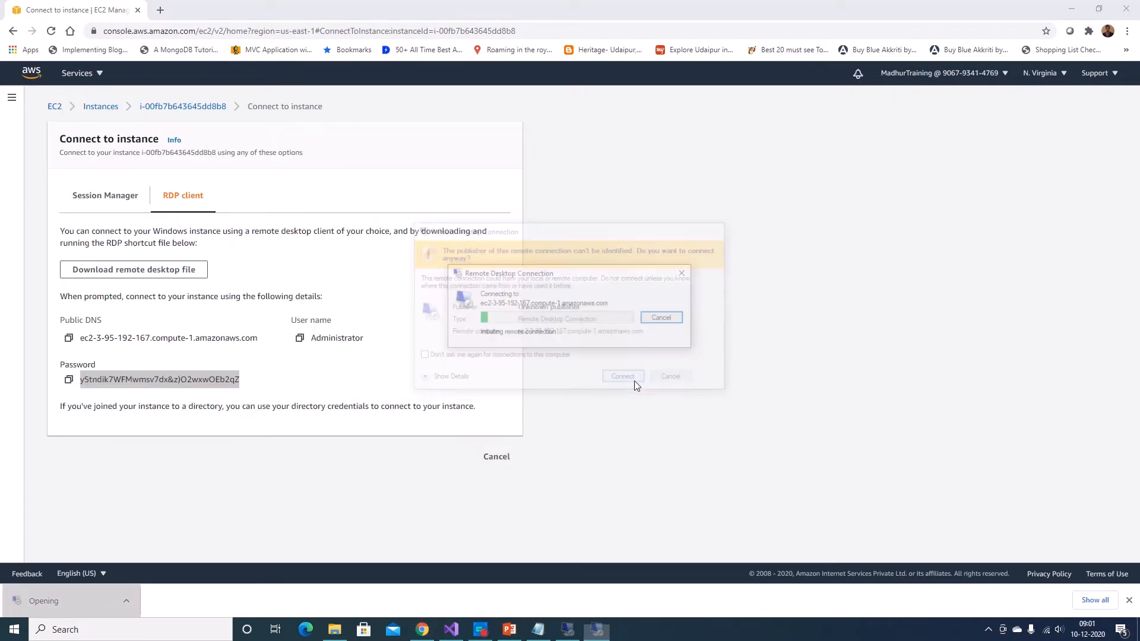
key(ctrl+v)
click(618, 303)
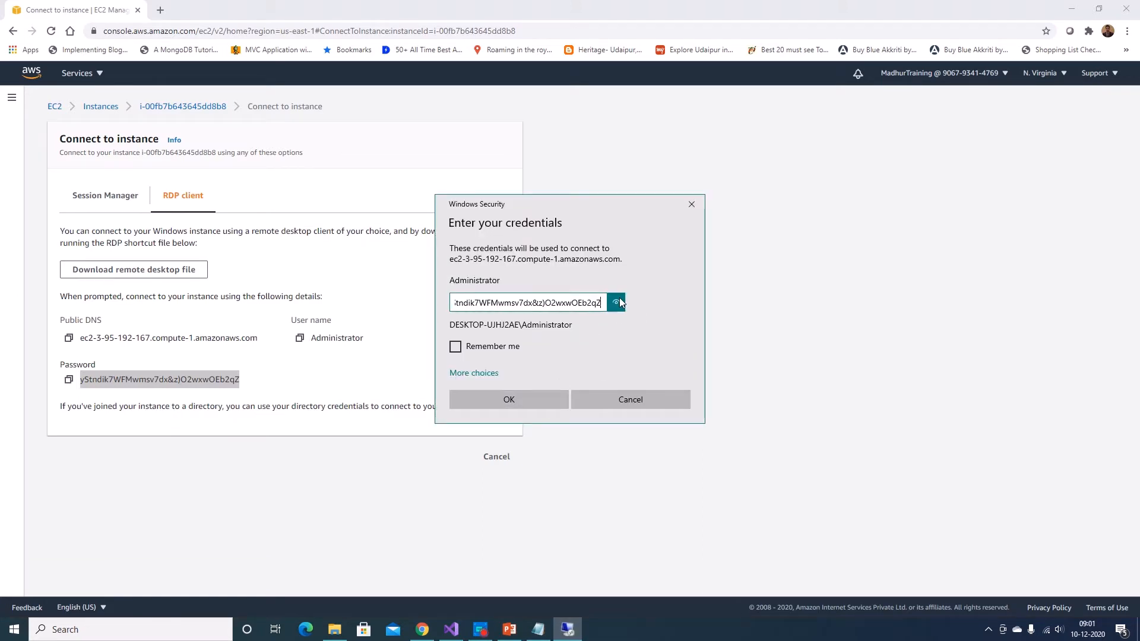
click(522, 407)
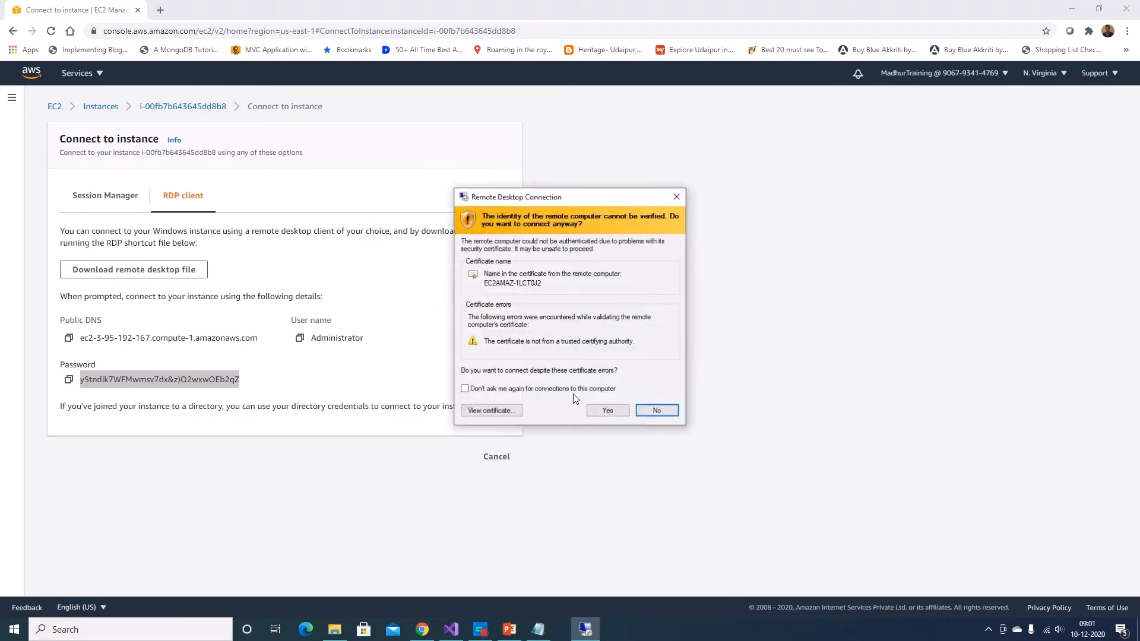
click(594, 414)
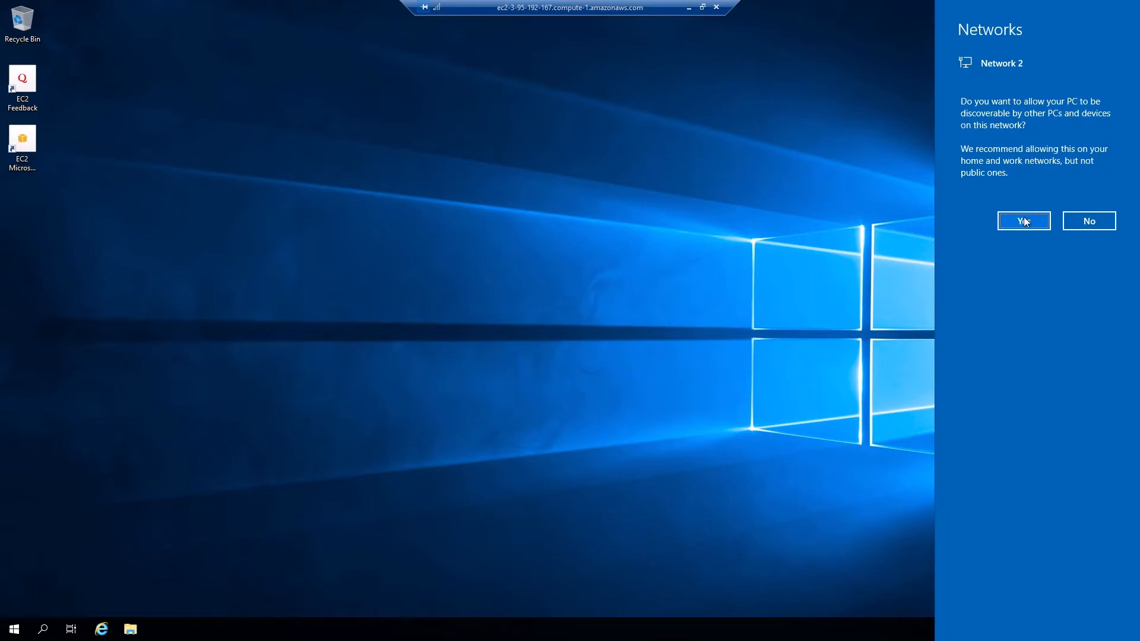
click(1026, 223)
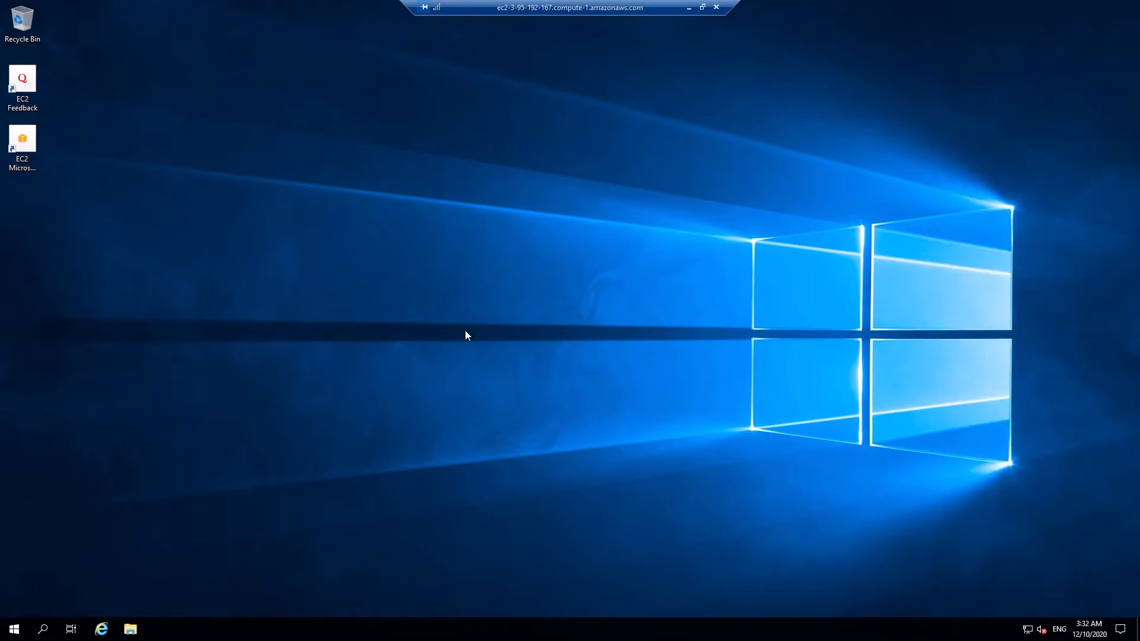
- Open Server Manager on the remote server, dismissing the Windows Admin Center message, and minimise the remote session to return to the EC2 console
click(15, 631)
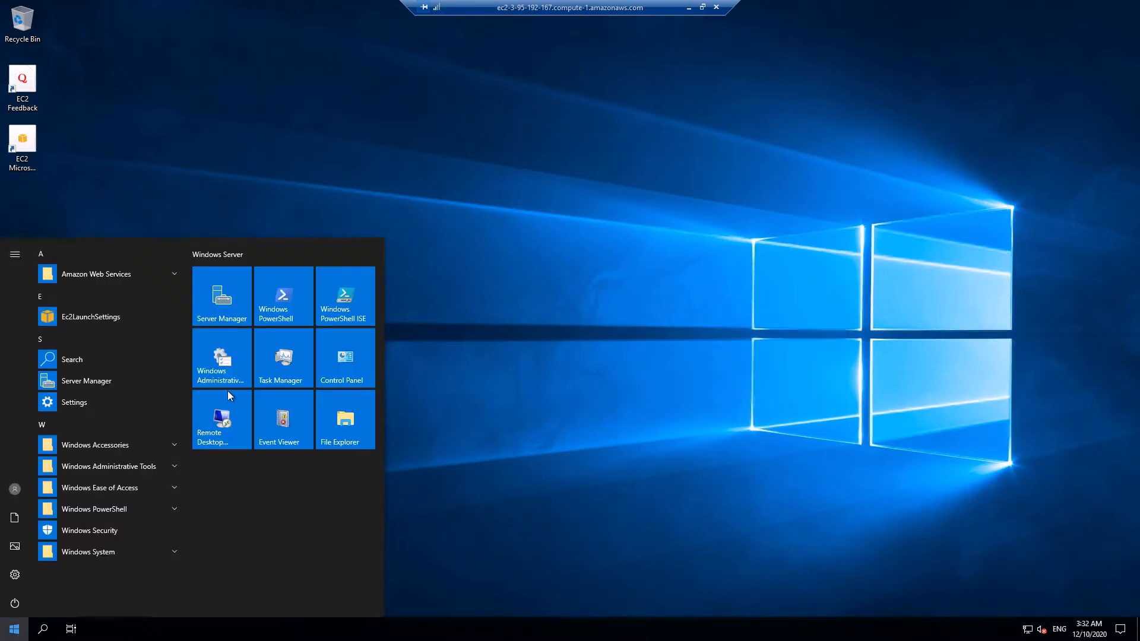
click(229, 305)
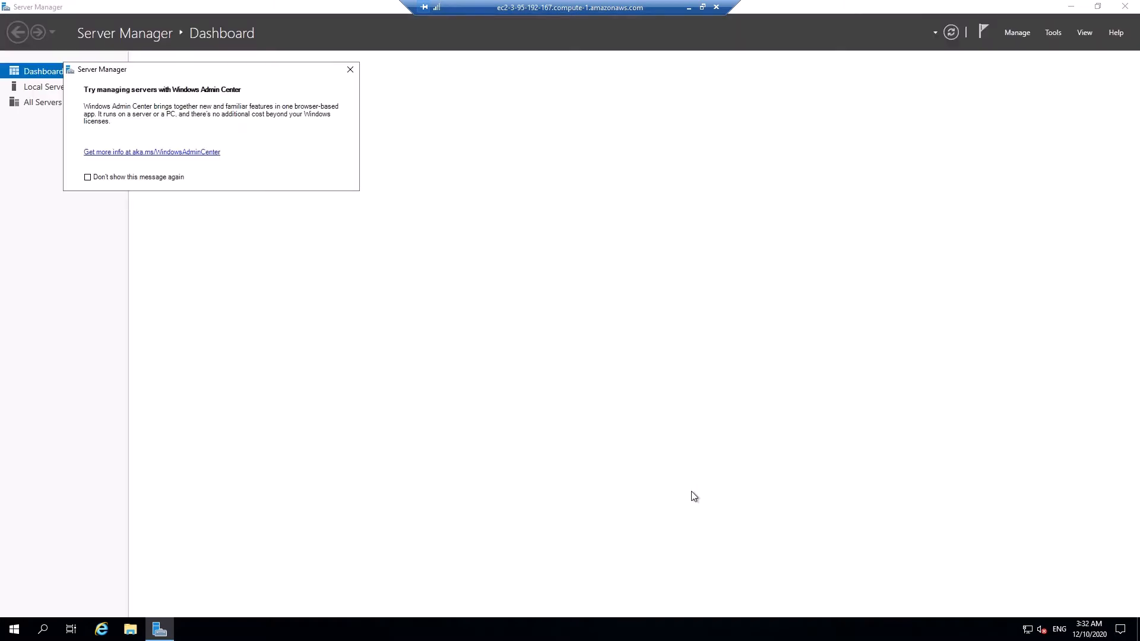
click(350, 70)
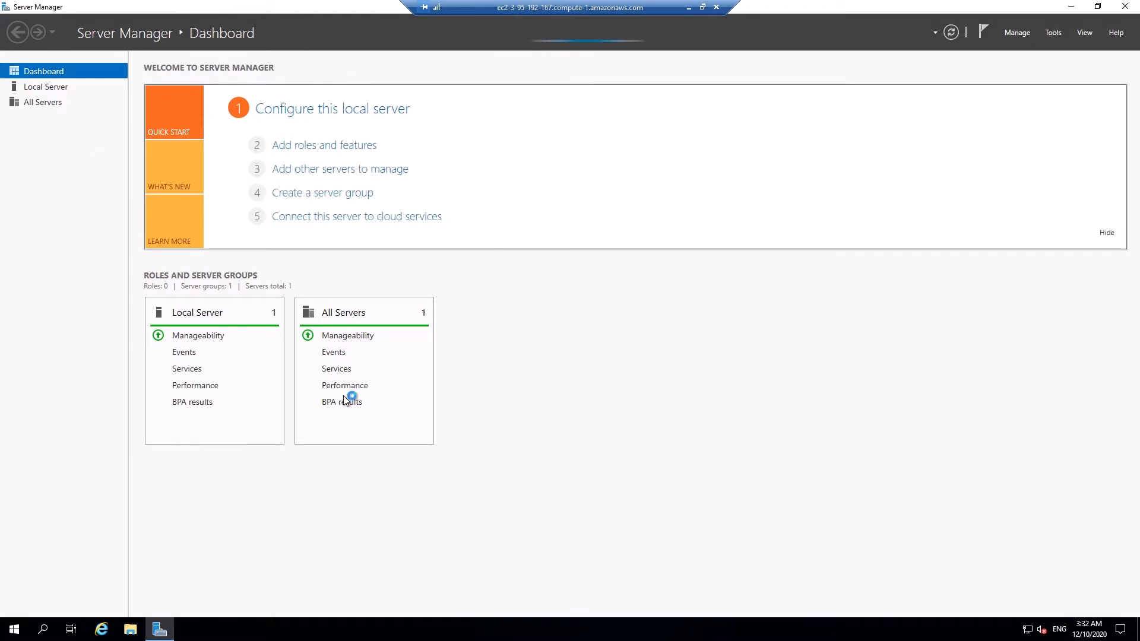
click(689, 9)
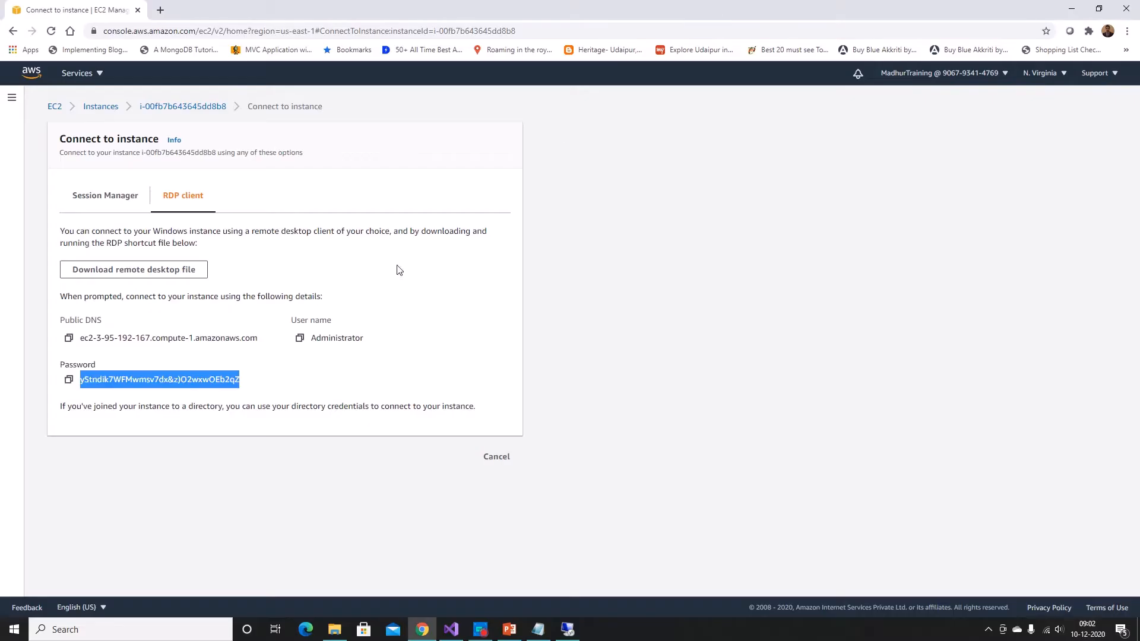
- Search the web for "microsoft web deploy" and look through the Web Deploy 3.6 download page on the official IIS site
click(159, 10)
text(Mic)
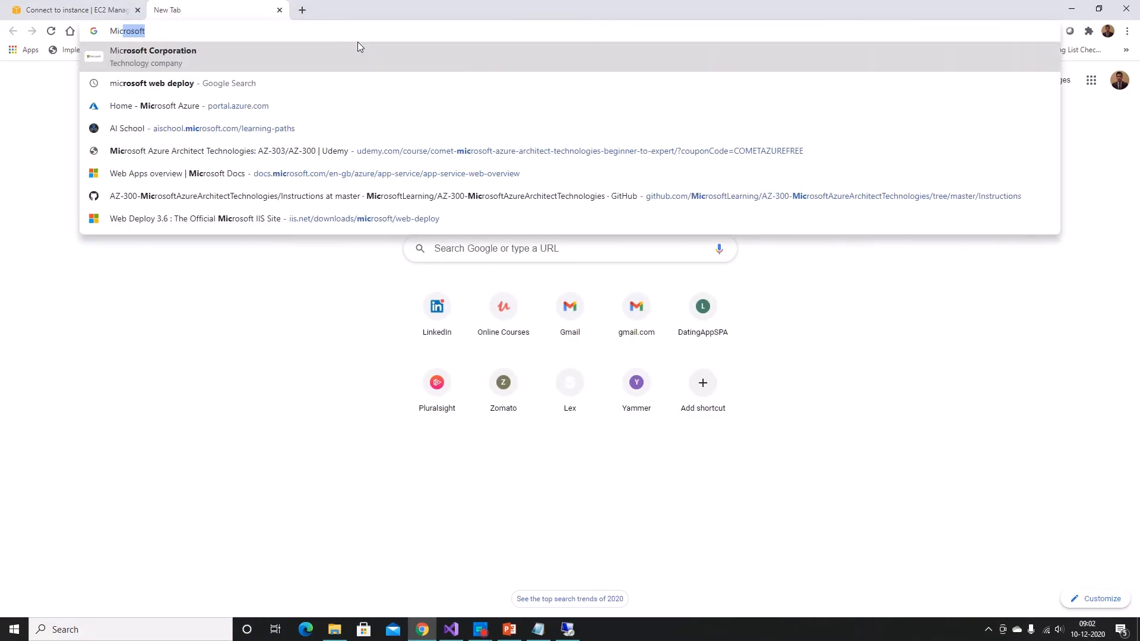
key(Down)
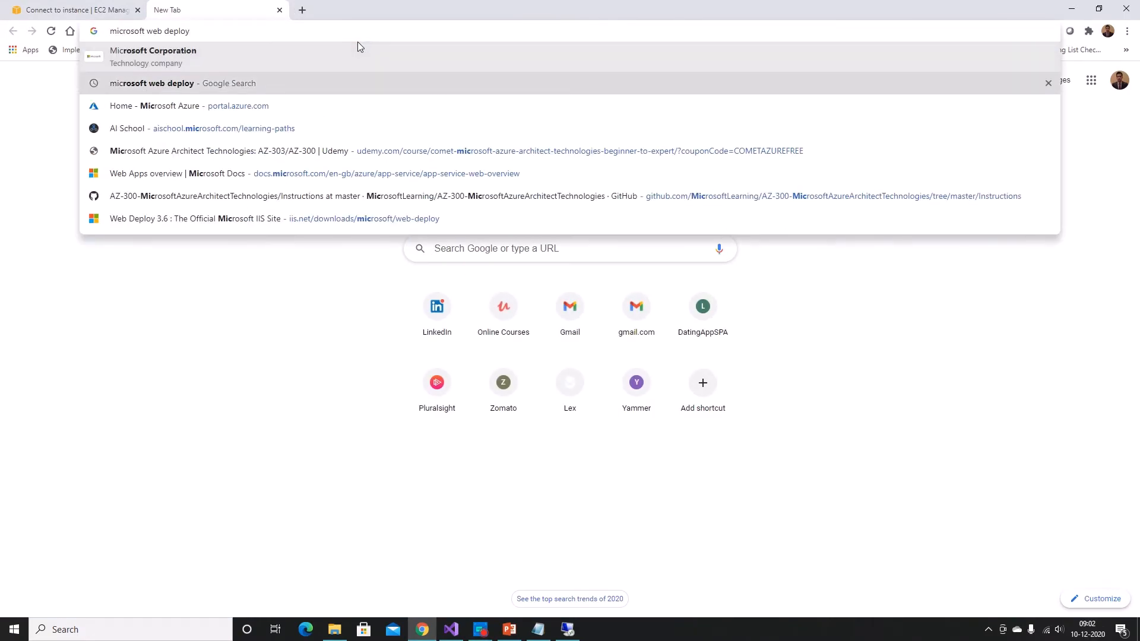
key(Return)
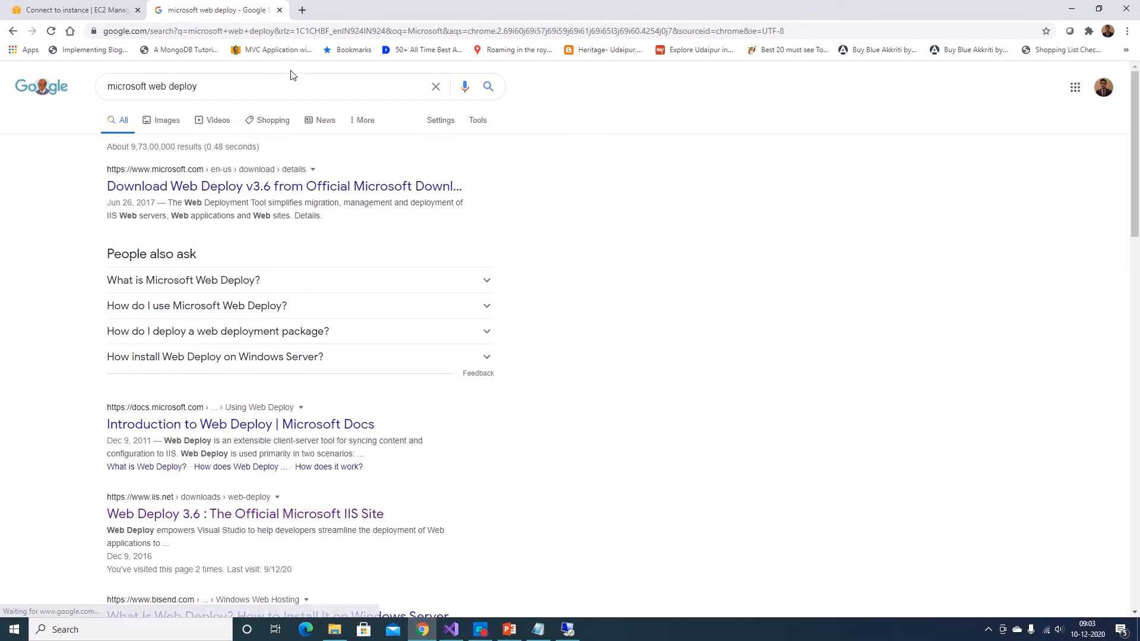
click(199, 516)
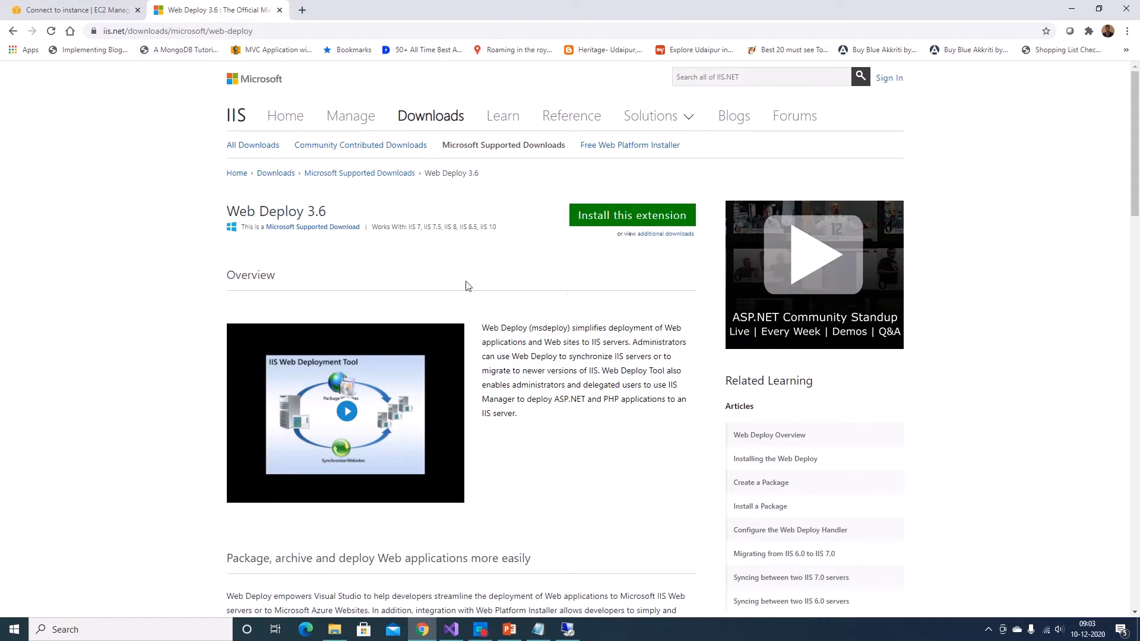
scroll(626, 351, down, 20)
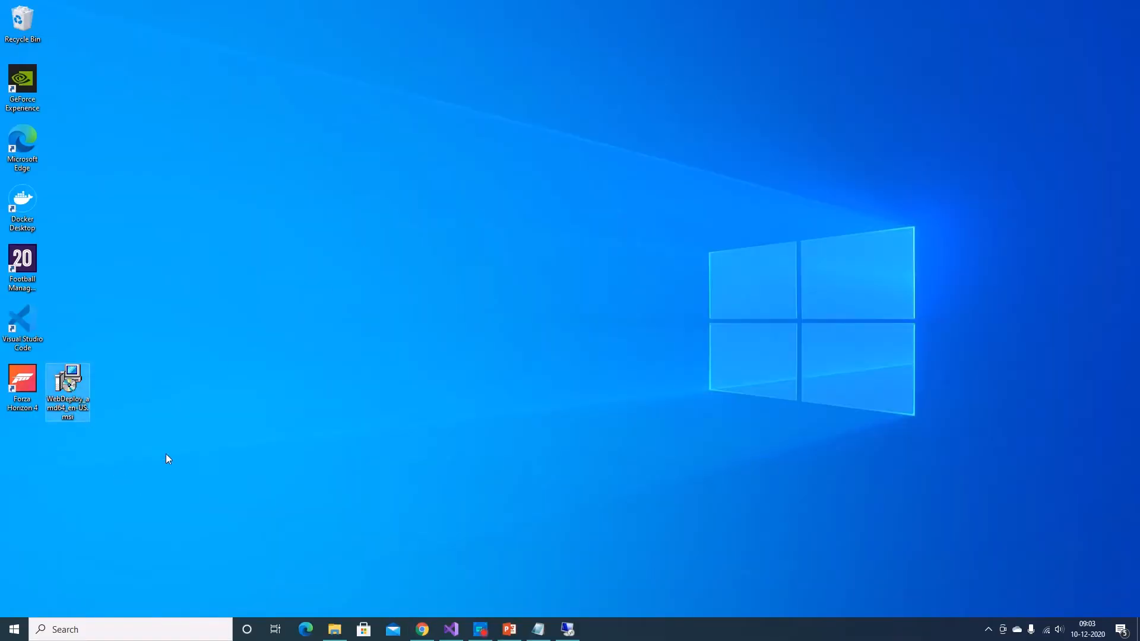
- Copy the WebDeploy_amd64_en-US.msi installer from the local desktop and paste it onto the remote server's desktop
right_click(76, 378)
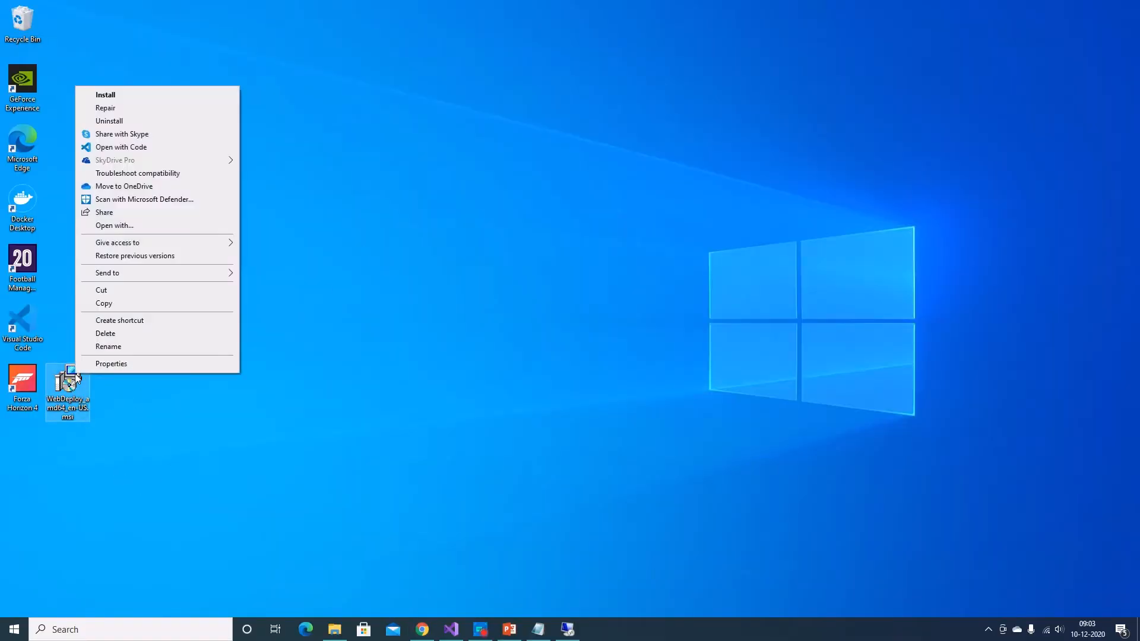
click(131, 301)
click(567, 630)
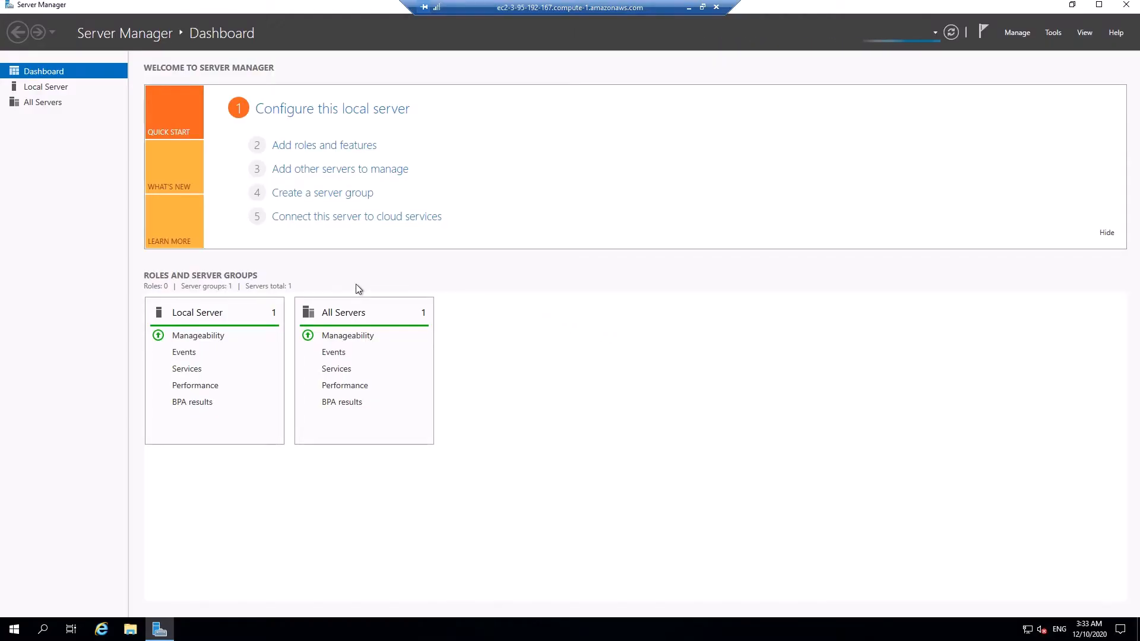
key(super+d)
right_click(334, 280)
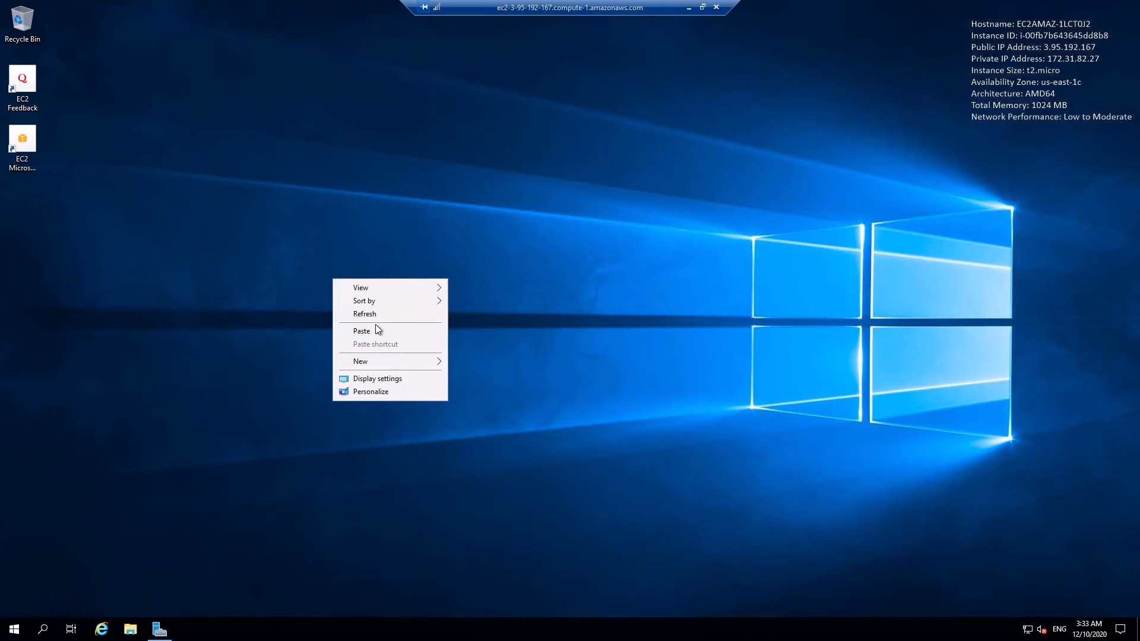
click(376, 329)
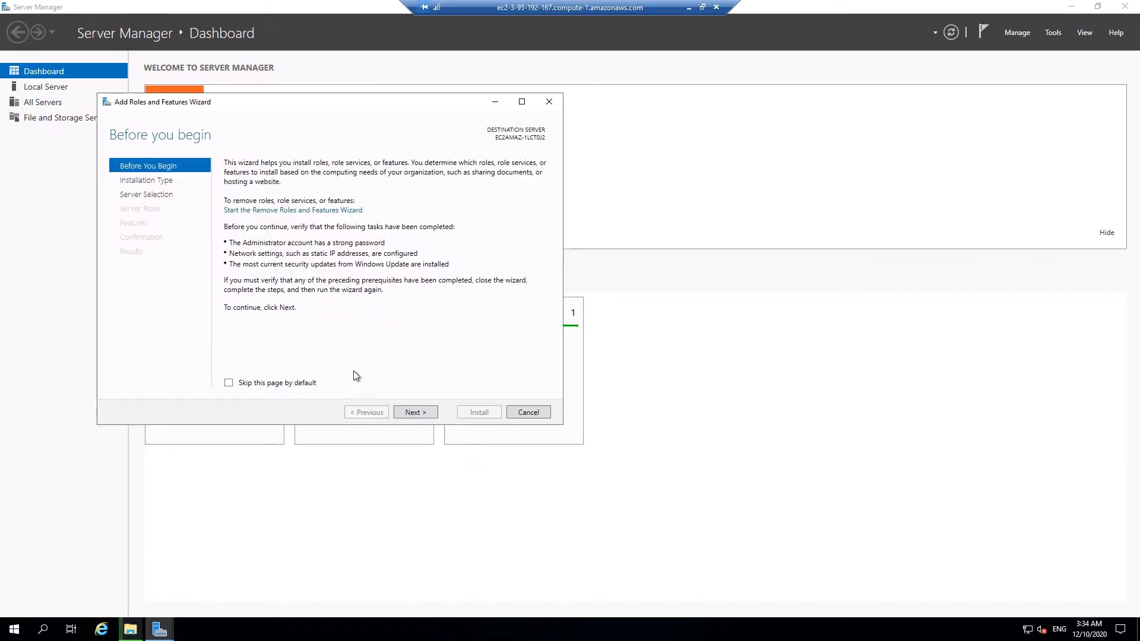
- Choose a role-based or feature-based installation with the EC2 server from the server pool as the destination
click(429, 414)
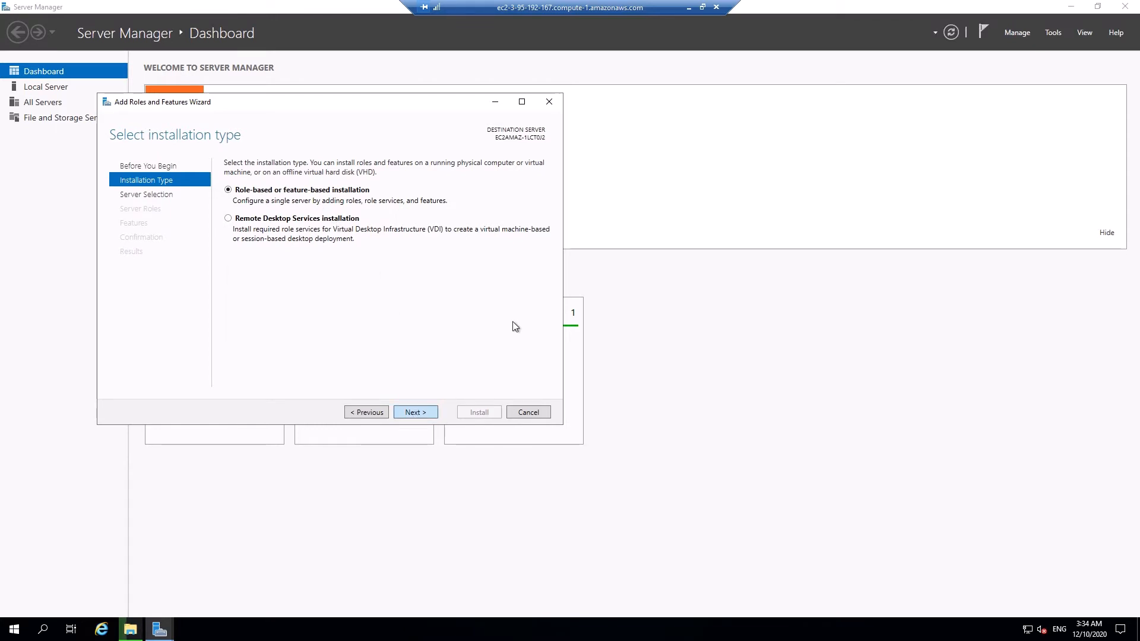
key(Return)
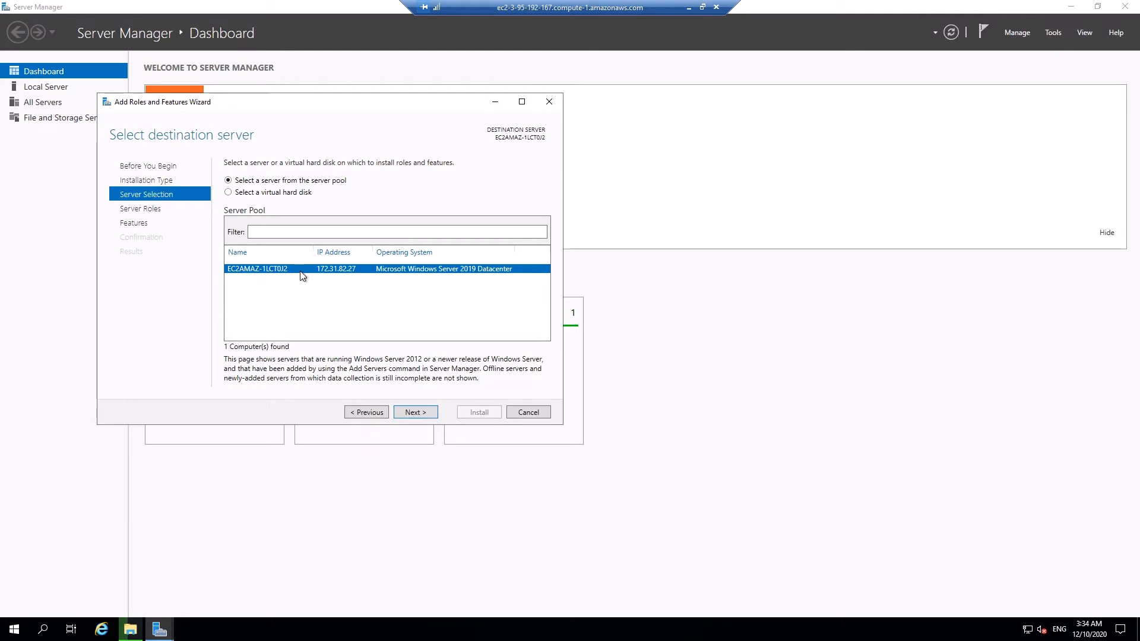
click(410, 410)
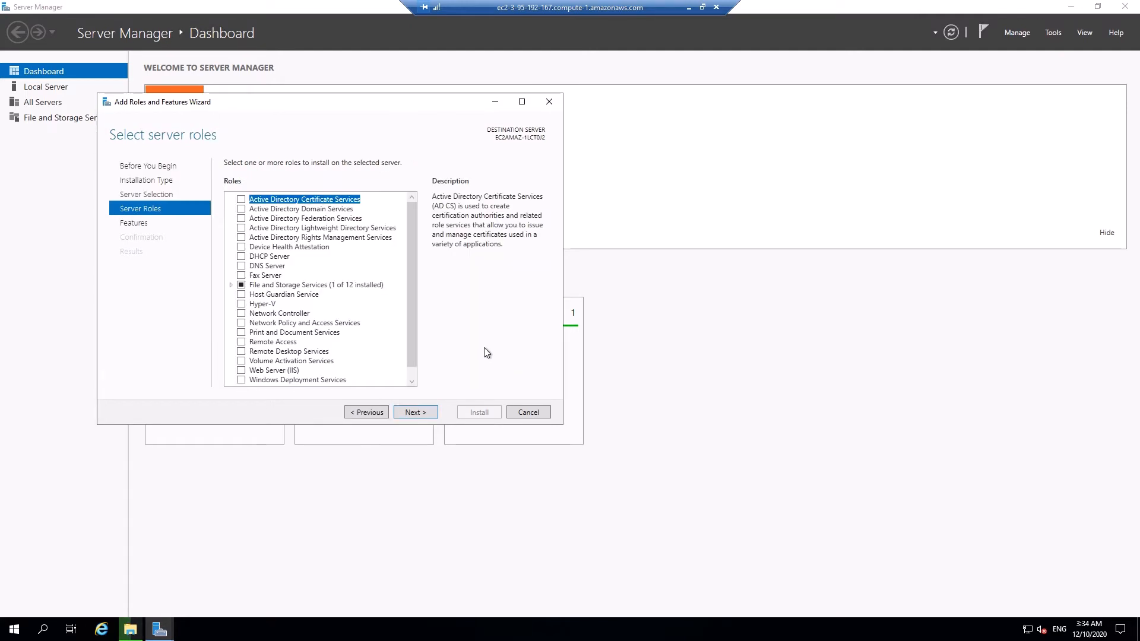
- Add the Web Server (IIS) role together with its required management tools and proceed to the features selection
drag(408, 255, 267, 380)
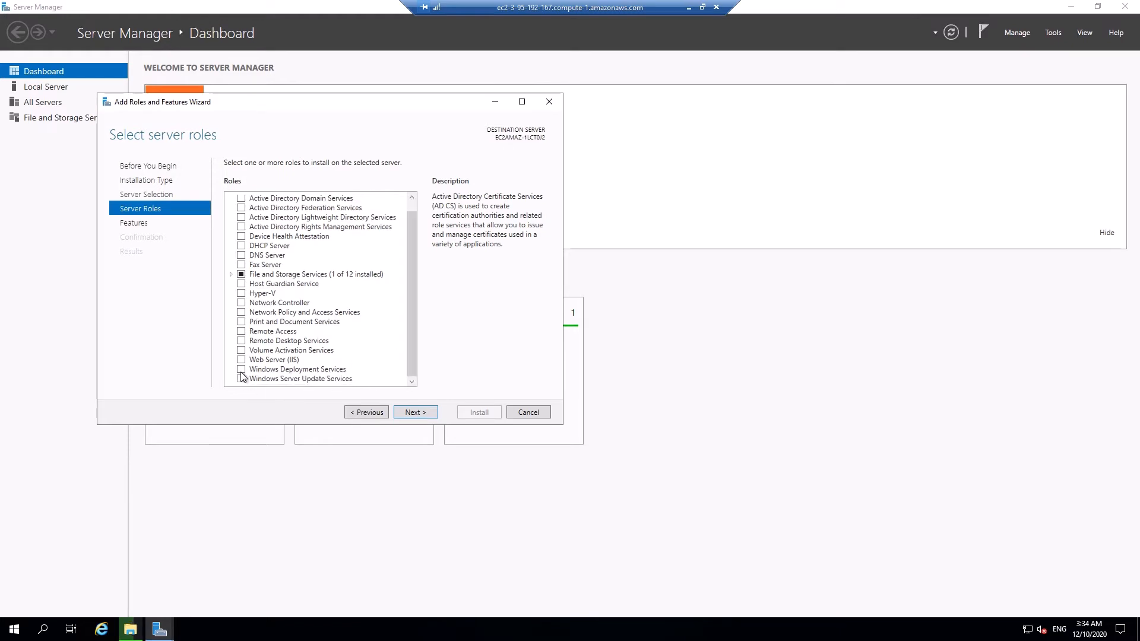
click(241, 360)
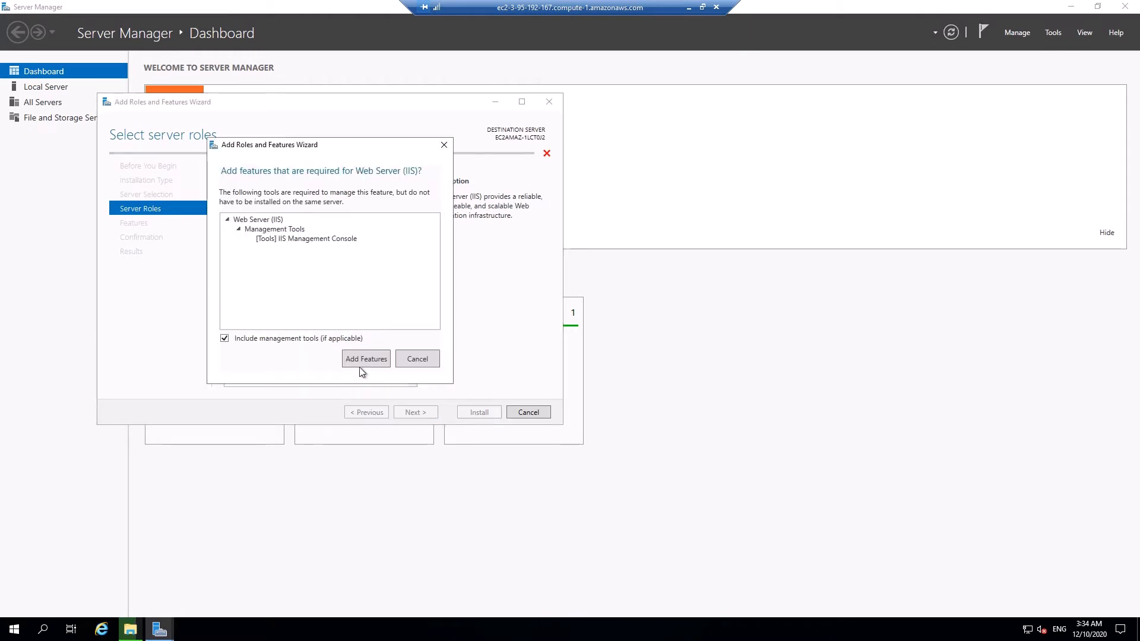
click(365, 360)
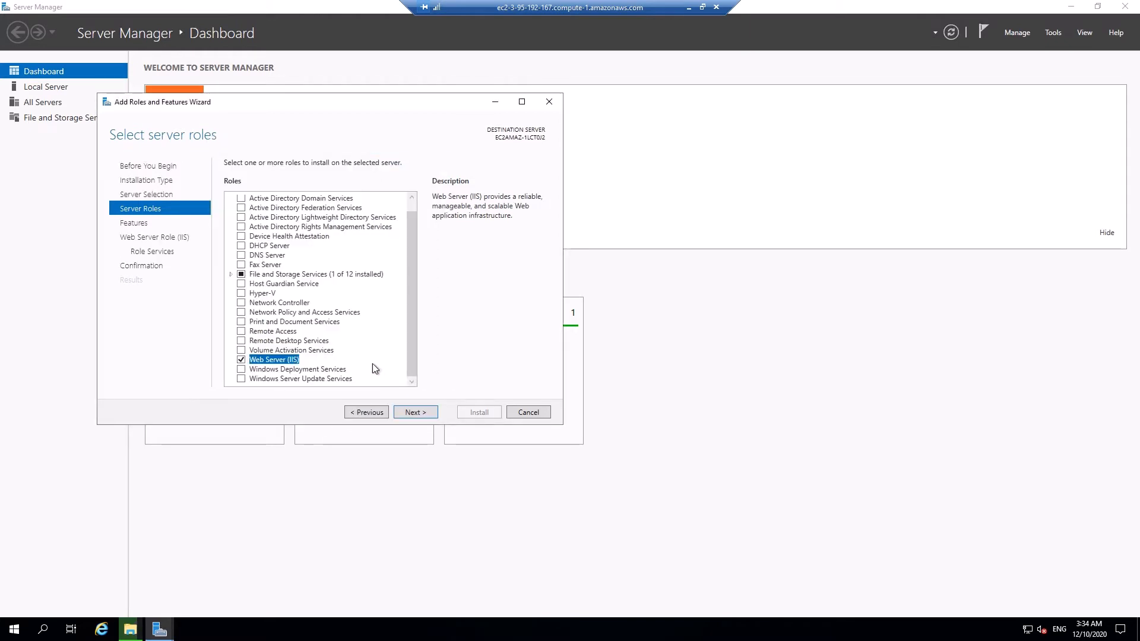
click(415, 416)
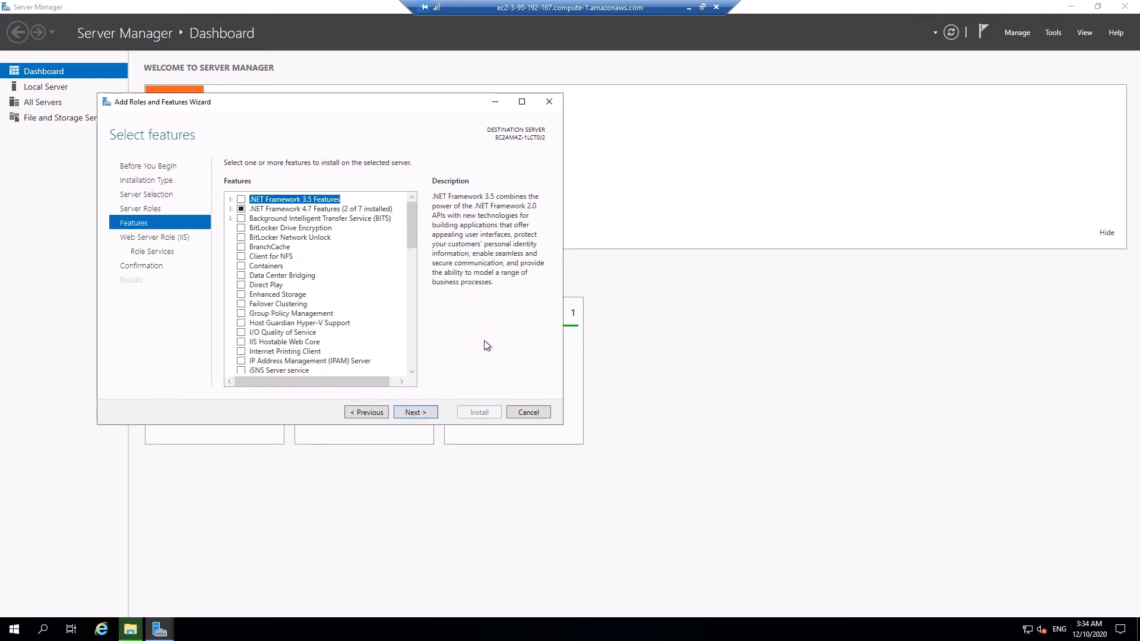
- Review the available features, including .NET Framework 4.7, keep the default selection and continue to the IIS role services
click(230, 209)
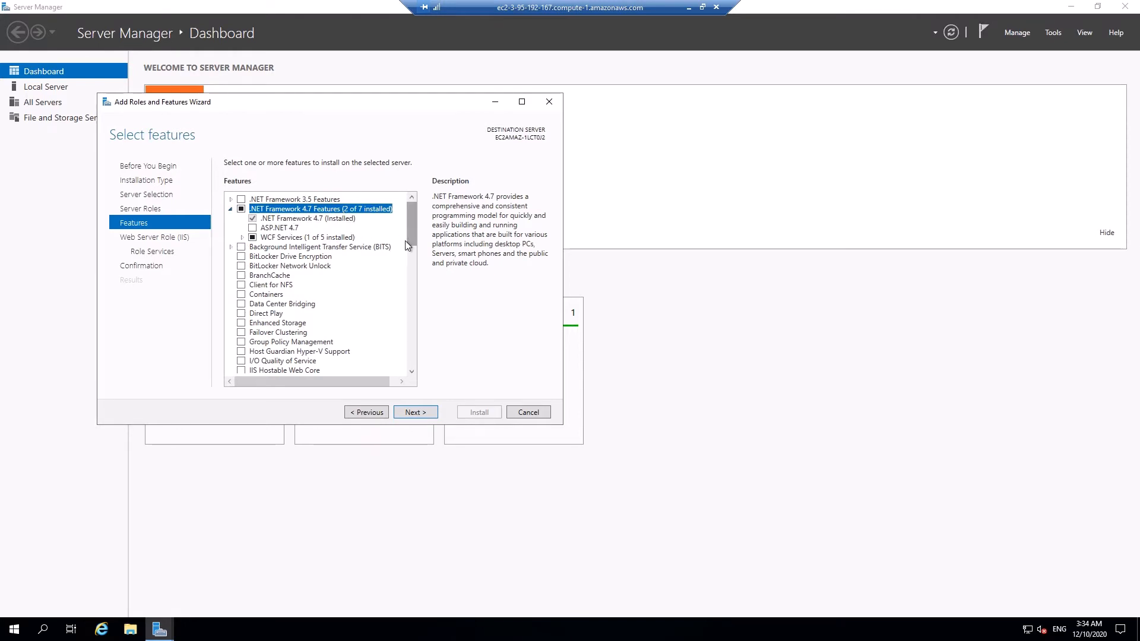
scroll(417, 319, down, 4)
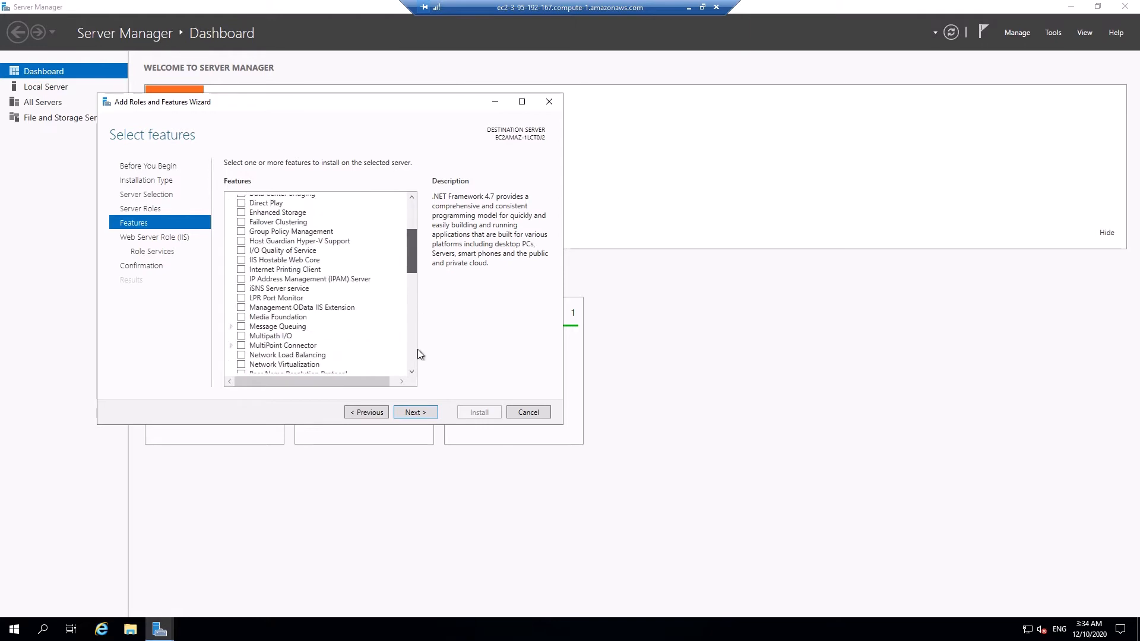
scroll(418, 374, down, 10)
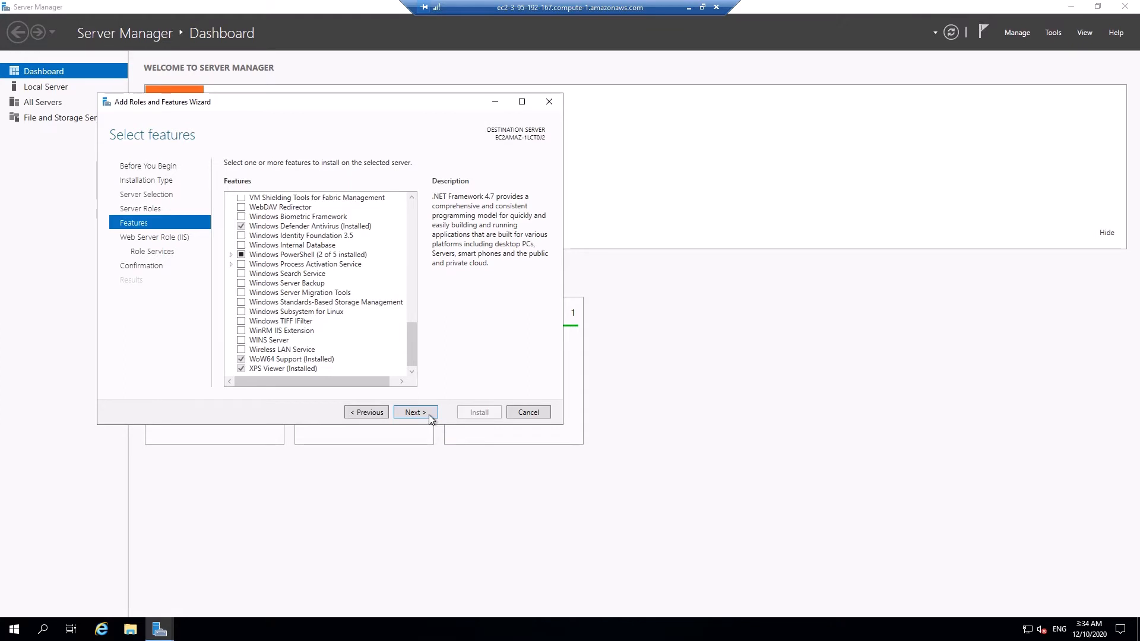
click(431, 419)
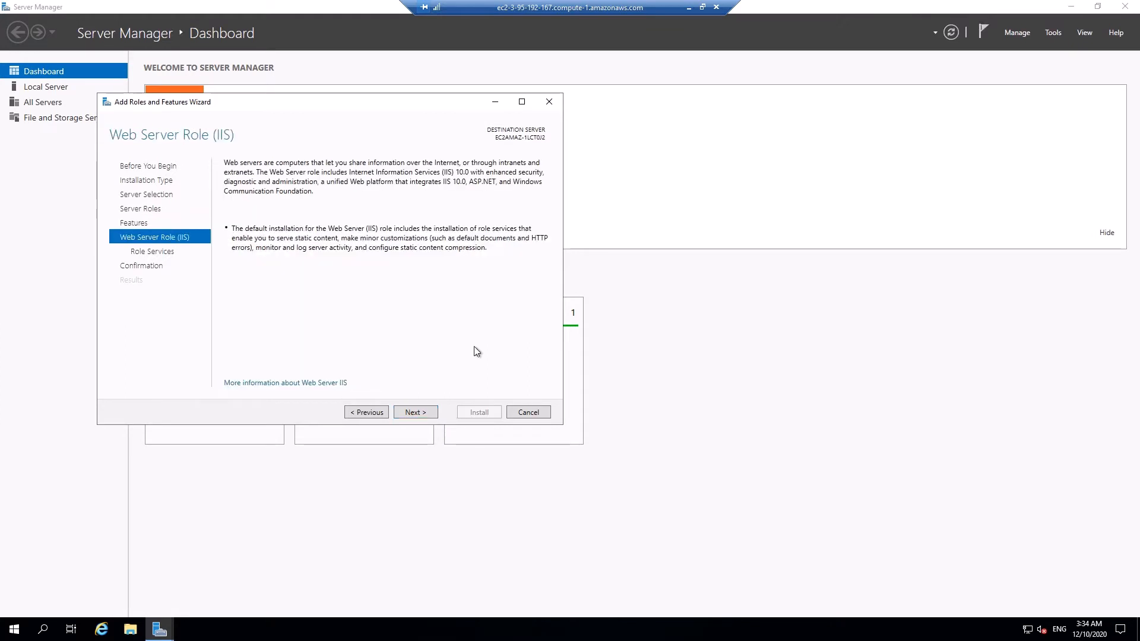
click(417, 413)
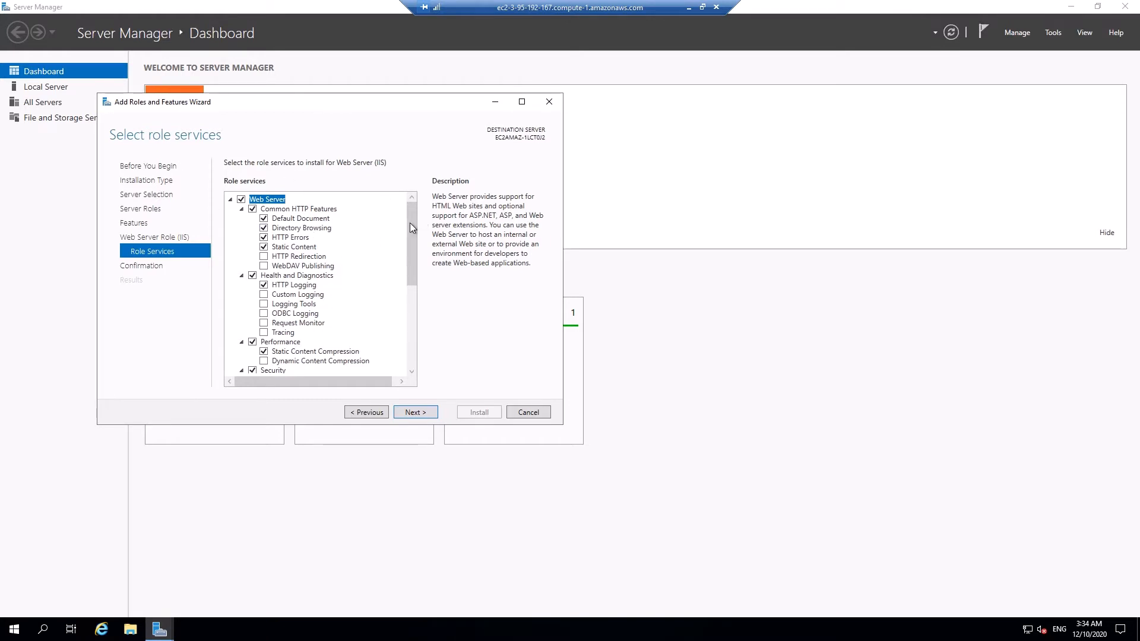
- Include Basic Authentication among the Security role services of the web server
scroll(413, 226, down, 2)
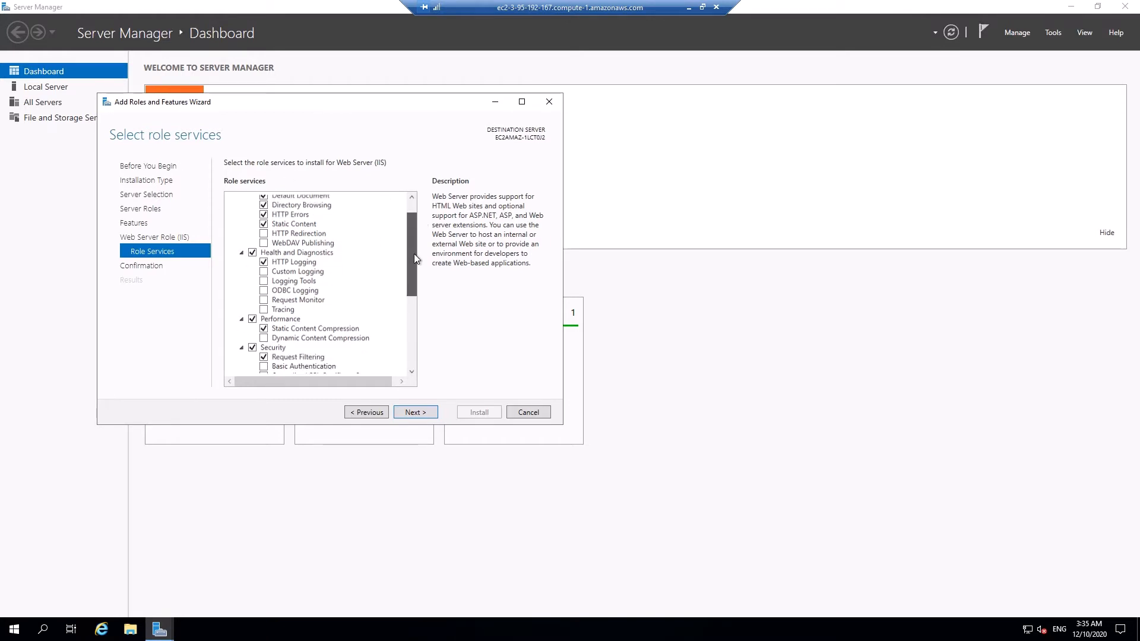
scroll(409, 279, down, 3)
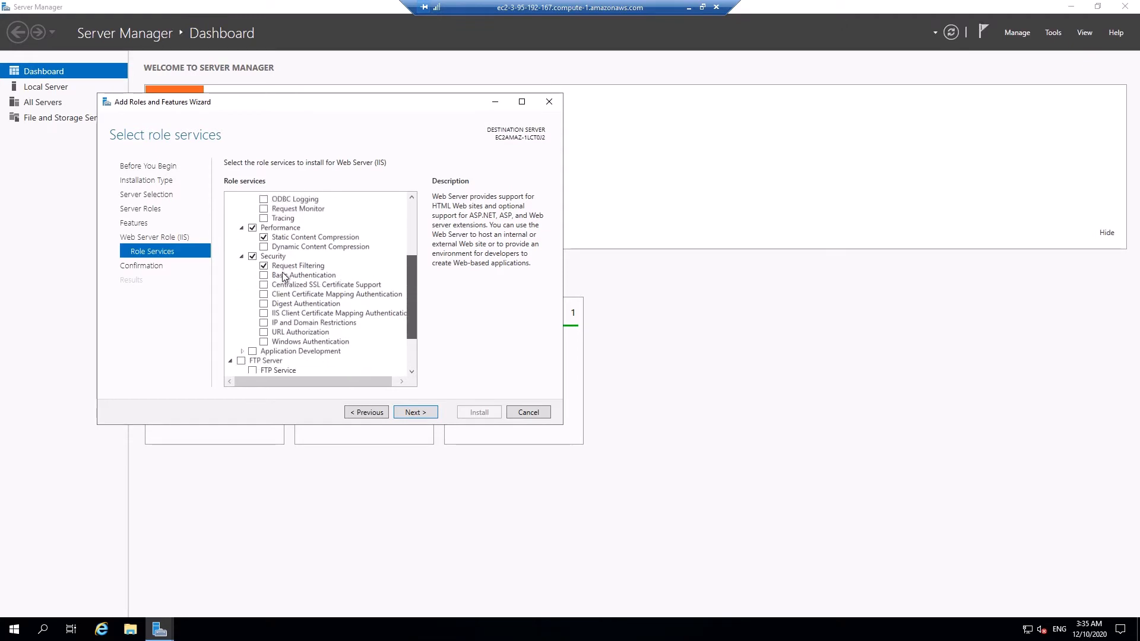
scroll(266, 283, down, 1)
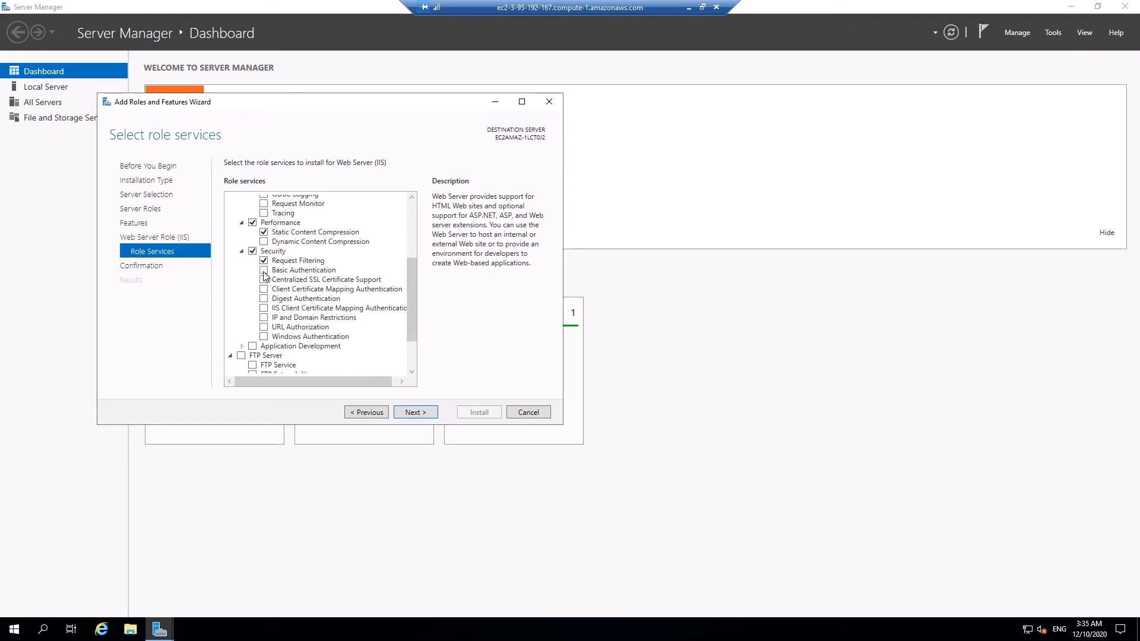
click(264, 270)
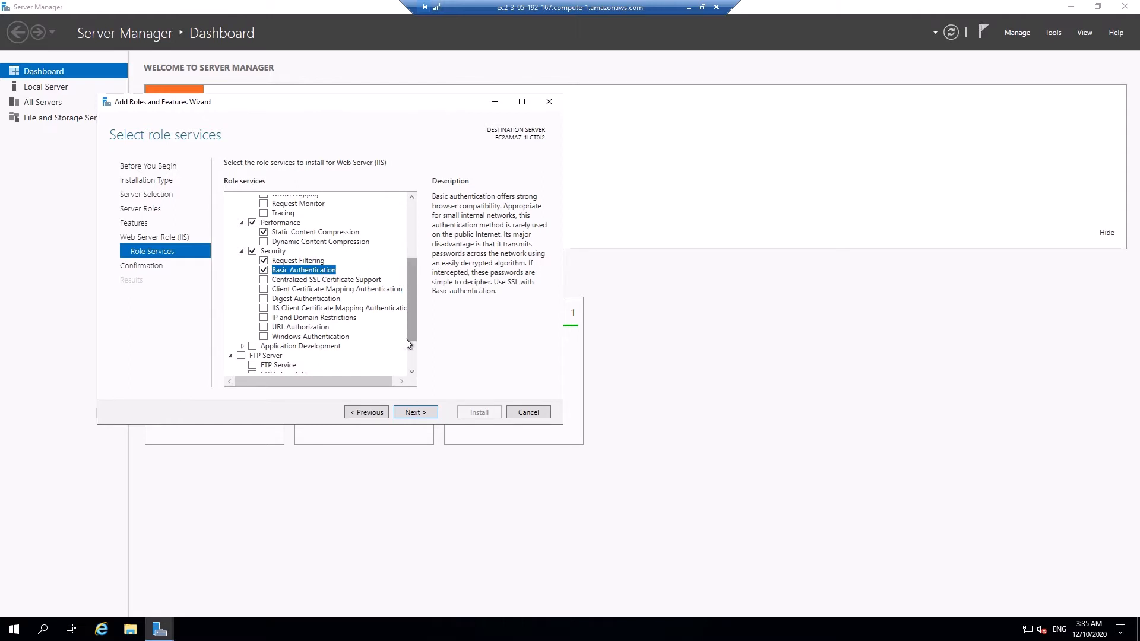
- Include .NET Extensibility 4.7 from the Application Development role services, along with its required features
scroll(408, 341, down, 1)
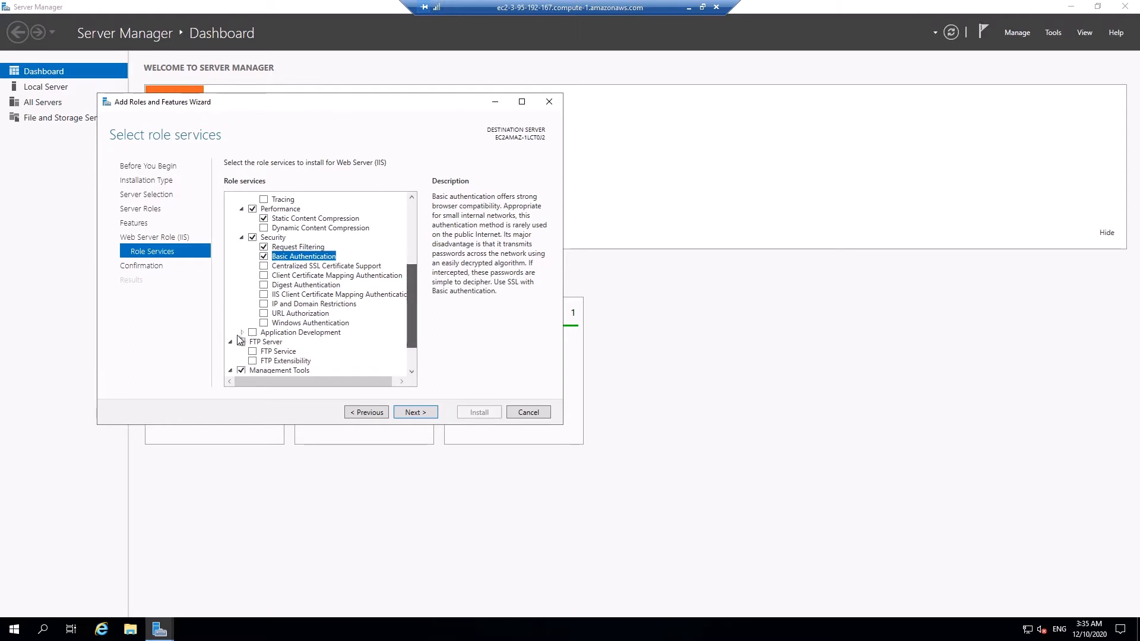
scroll(240, 333, down, 3)
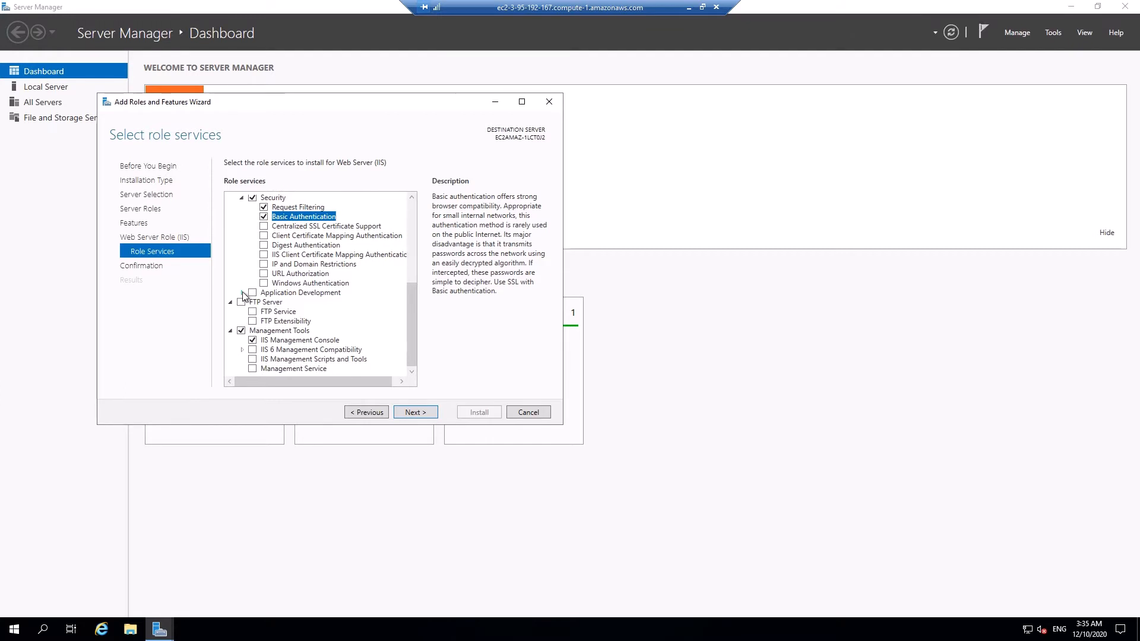
click(243, 293)
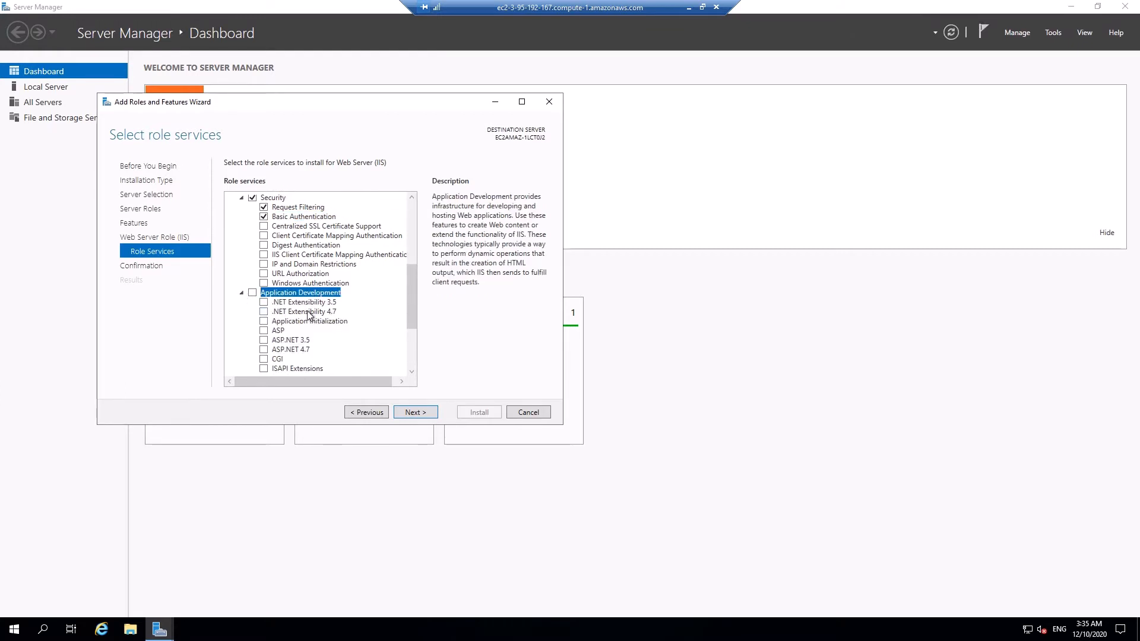
click(264, 311)
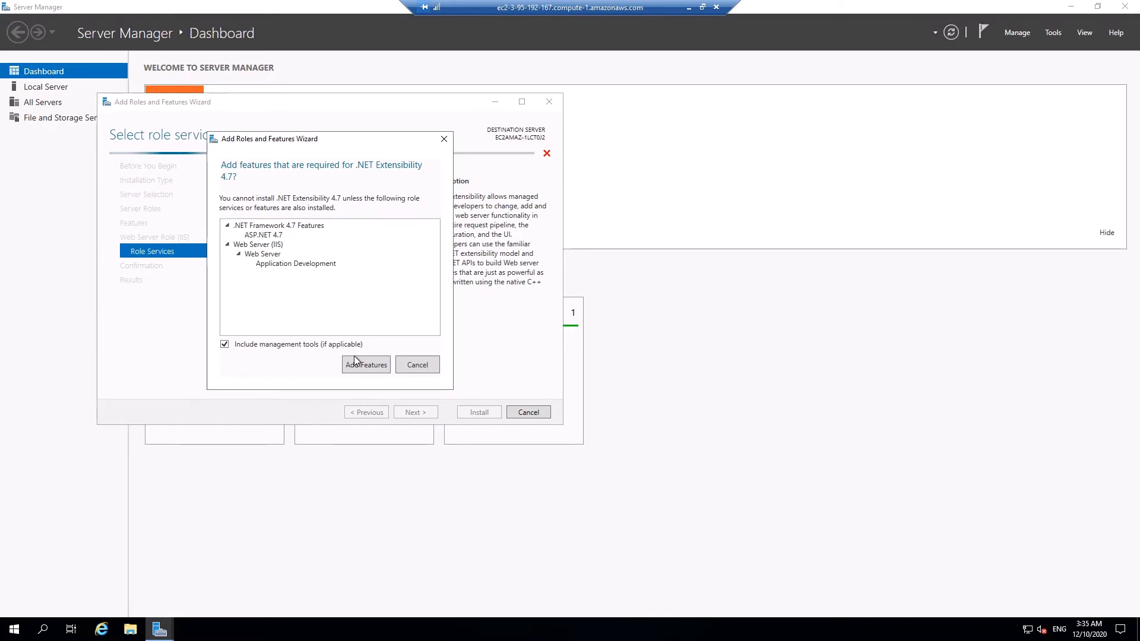
click(355, 359)
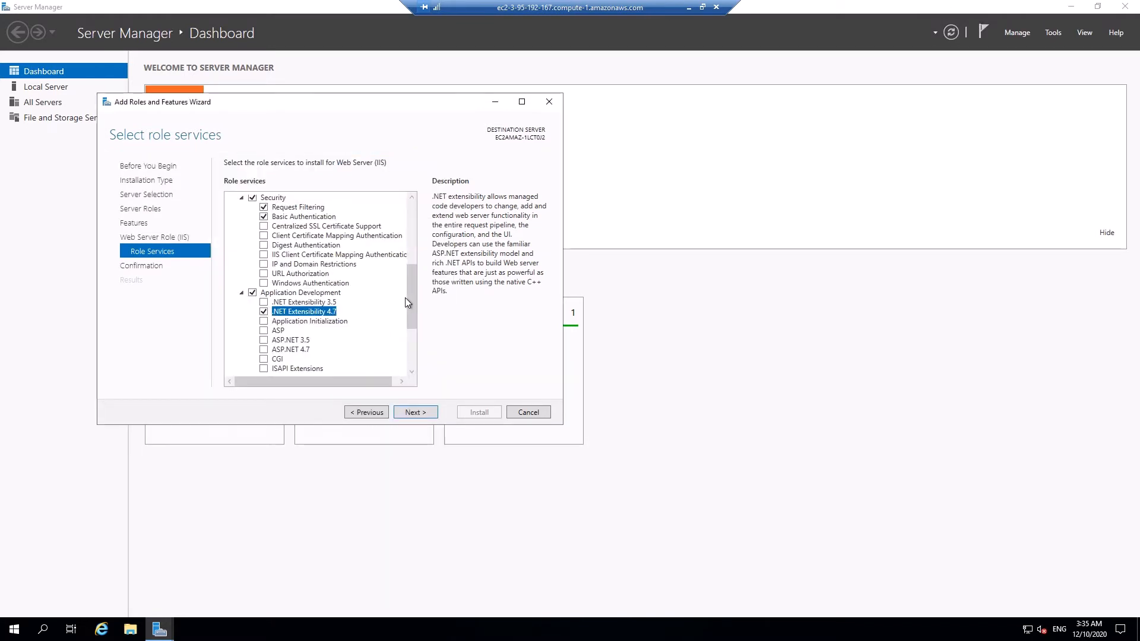
- Include ASP.NET 4.7 with its required ISAPI features, and add Management Service from the Management Tools
drag(409, 301, 410, 306)
scroll(264, 338, down, 3)
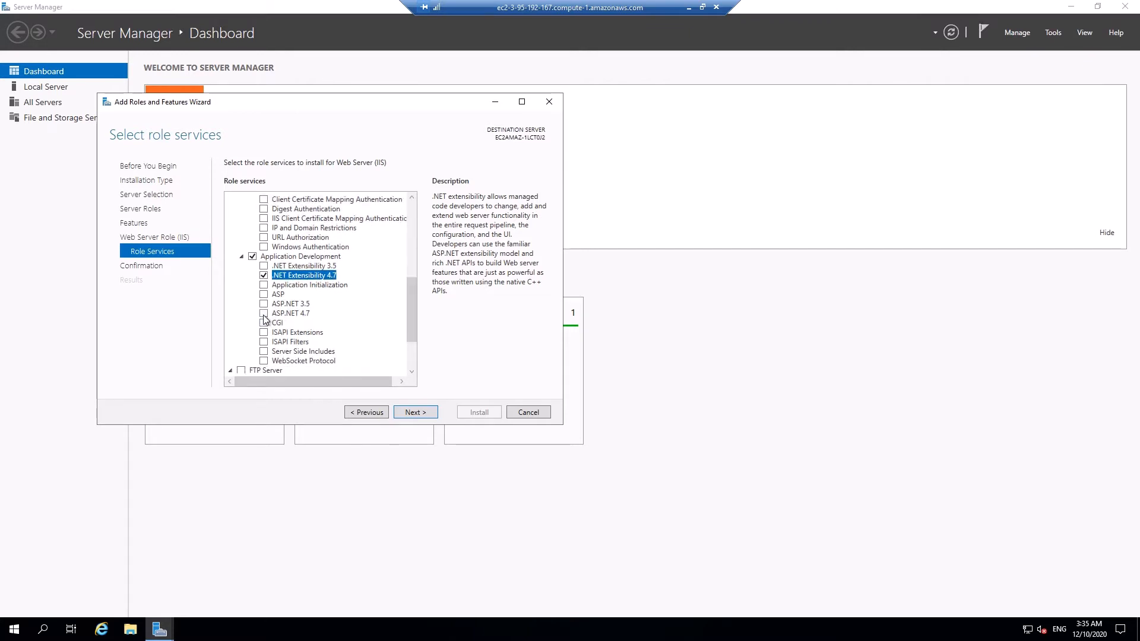
click(264, 314)
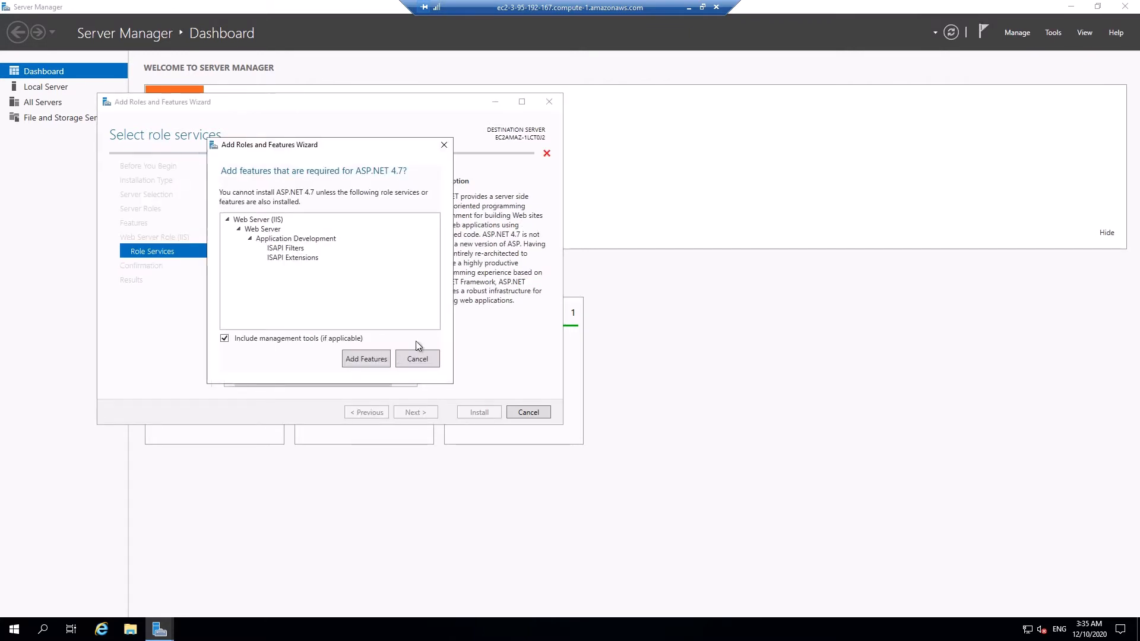
key(Return)
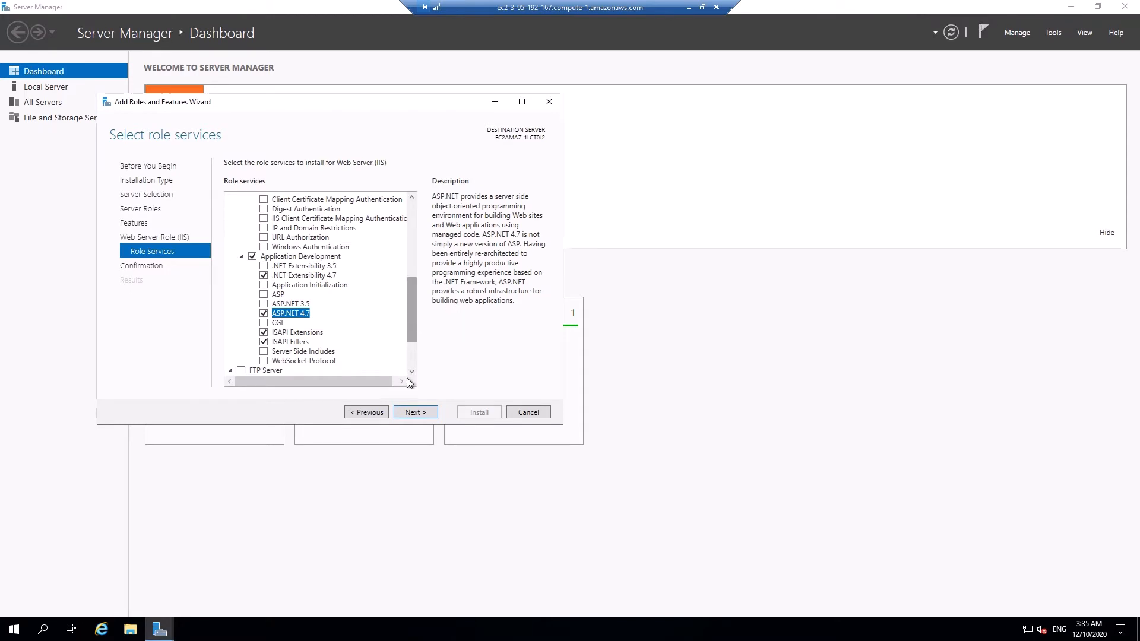
drag(408, 374, 408, 374)
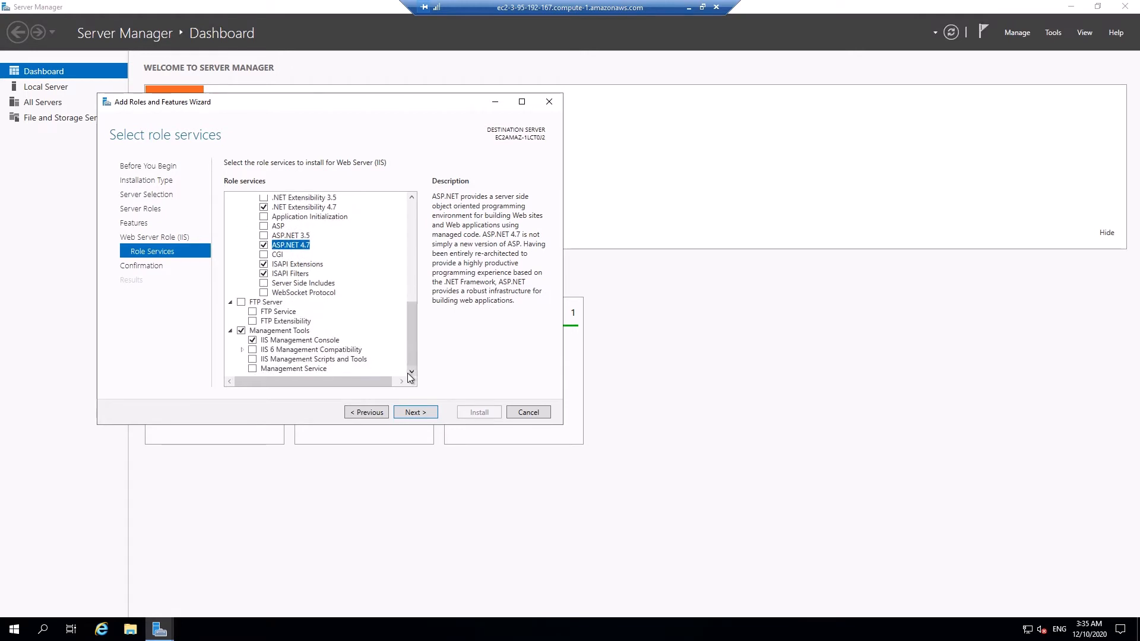
click(252, 369)
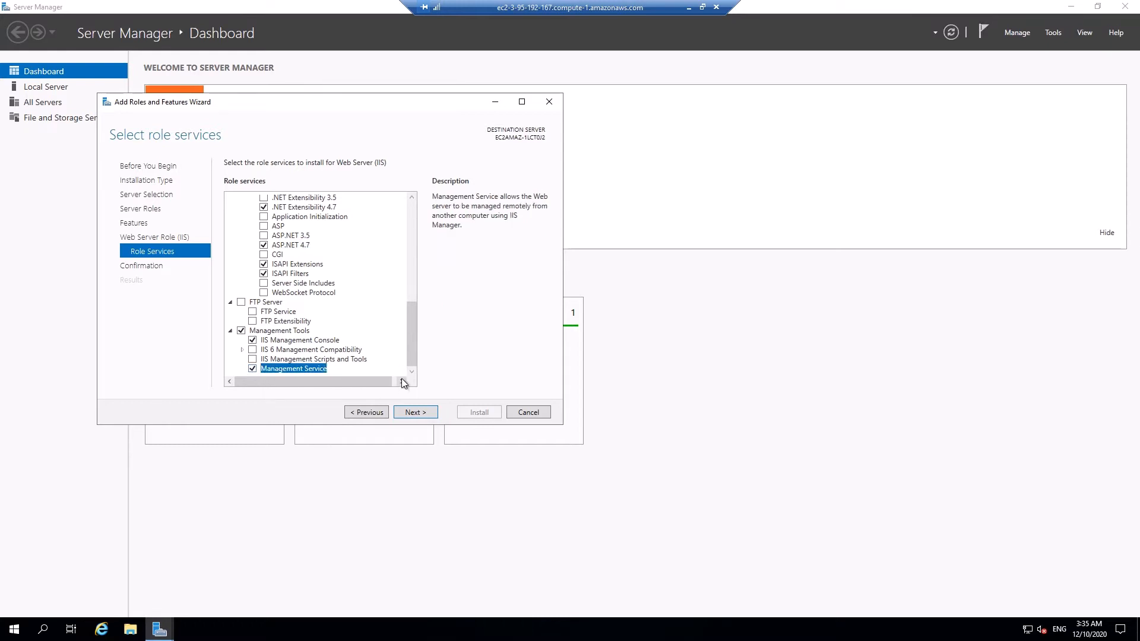
- Review the chosen IIS role services, then go back to the features list and check its .NET Framework 4.7 and Windows Process Activation Service entries
scroll(416, 194, up, 10)
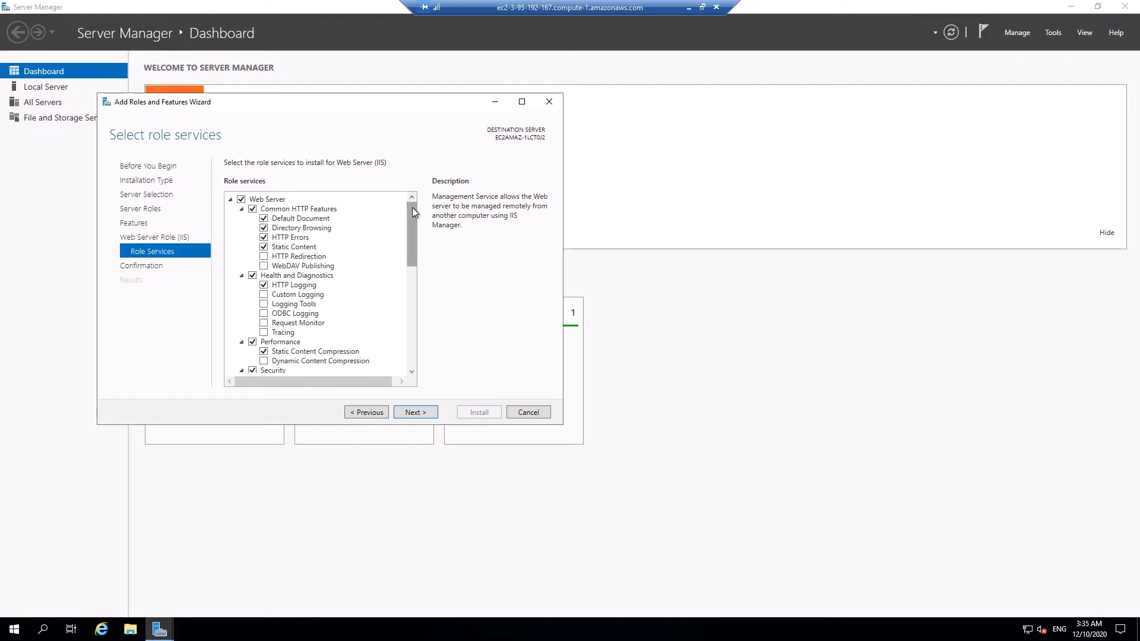
drag(411, 241, 414, 374)
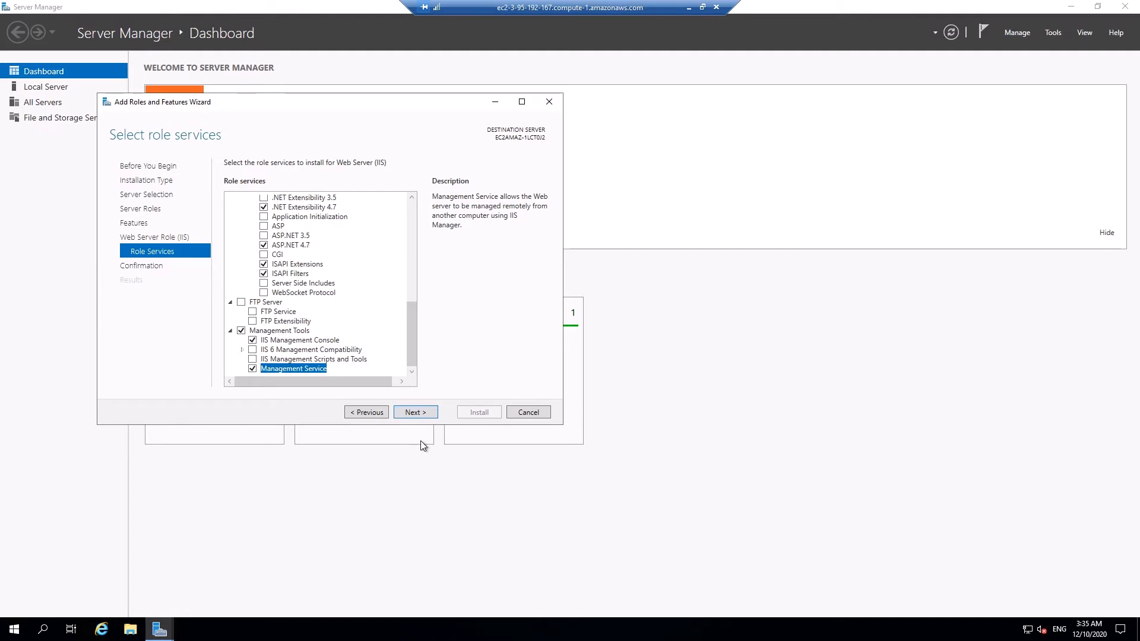
click(366, 412)
click(366, 412)
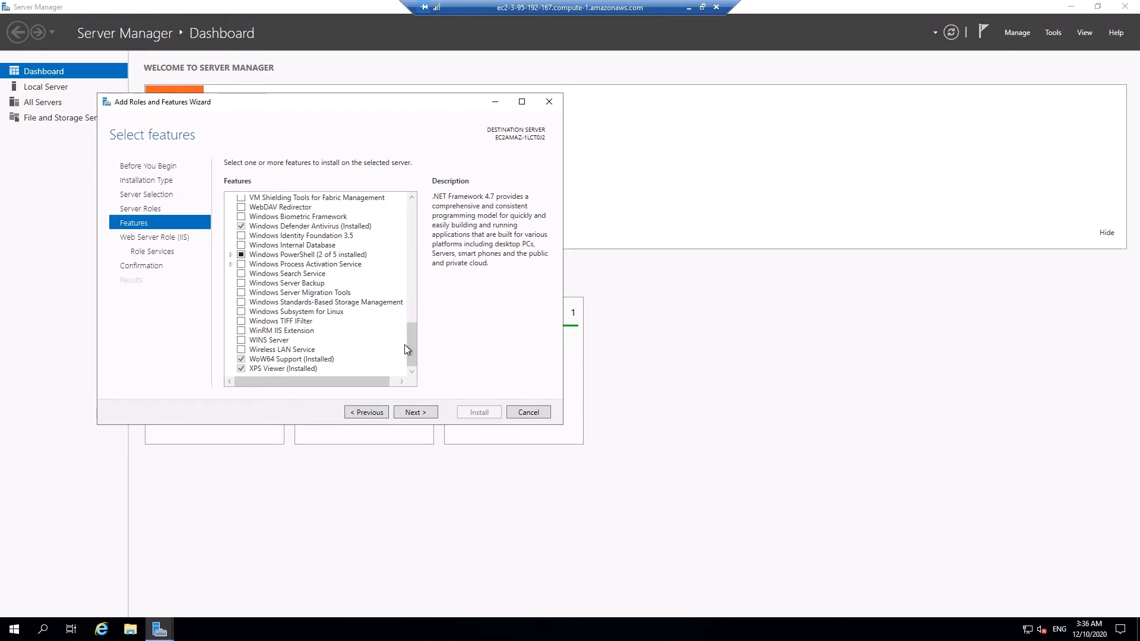
click(230, 264)
drag(410, 344, 418, 196)
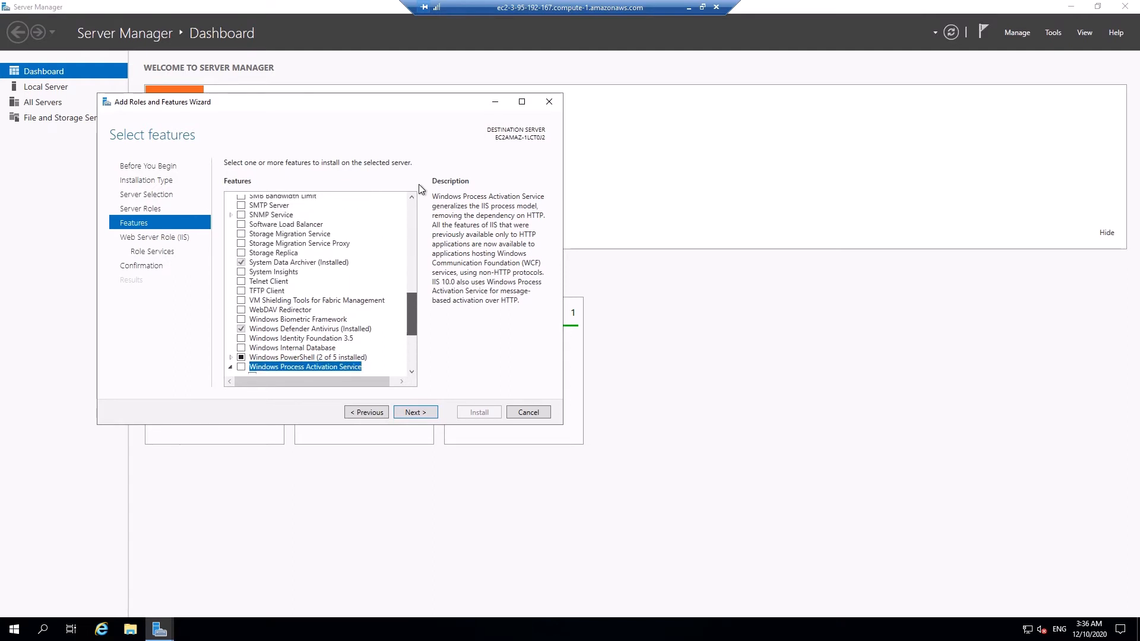
scroll(412, 214, up, 5)
scroll(412, 219, up, 10)
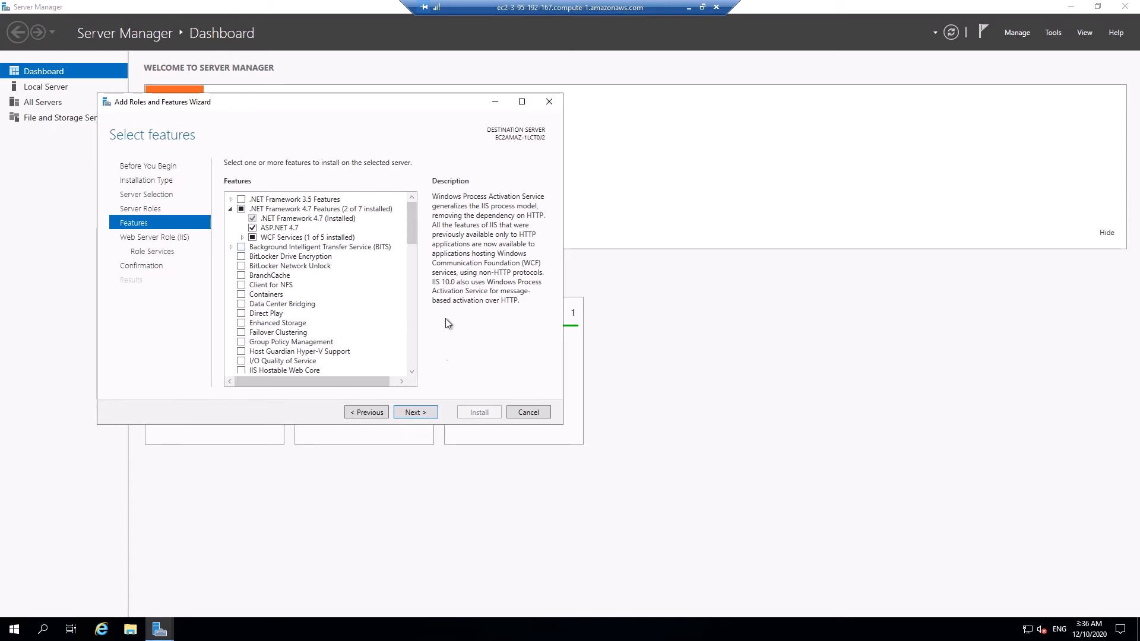
- Continue to the installation confirmation, install the selected roles and features without automatic restart, and close Server Manager
click(415, 414)
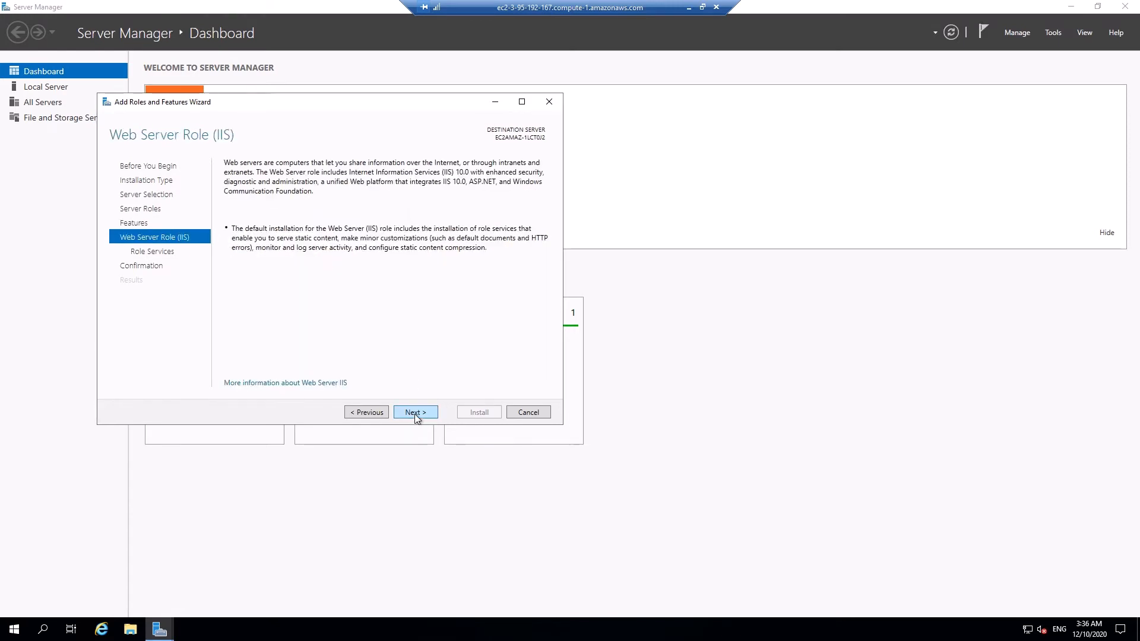
click(414, 414)
click(414, 414)
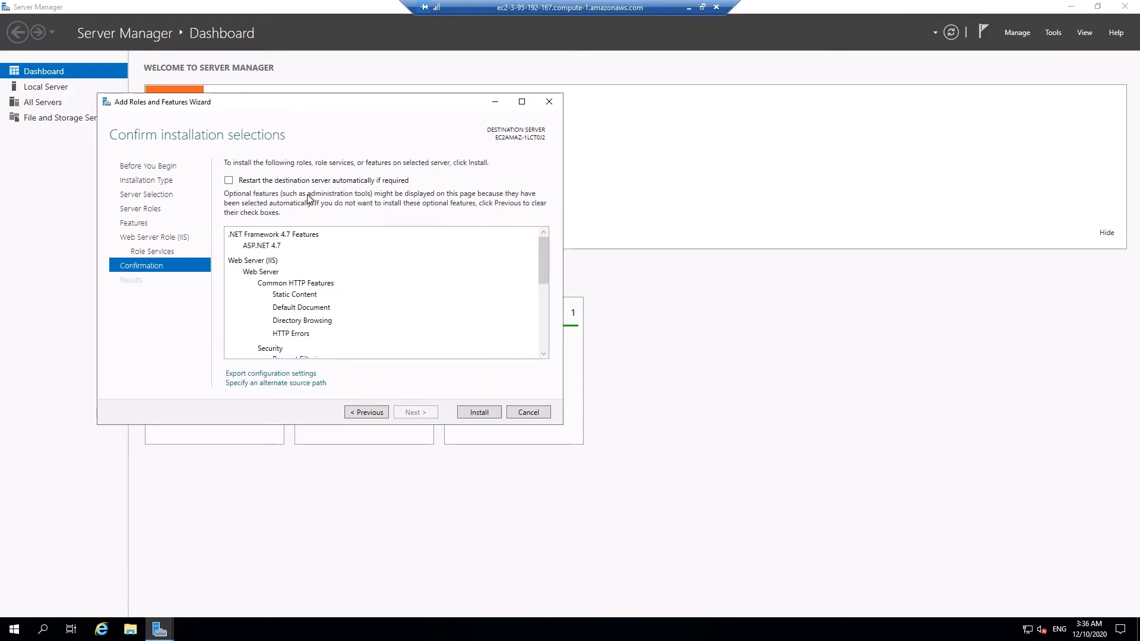
click(473, 411)
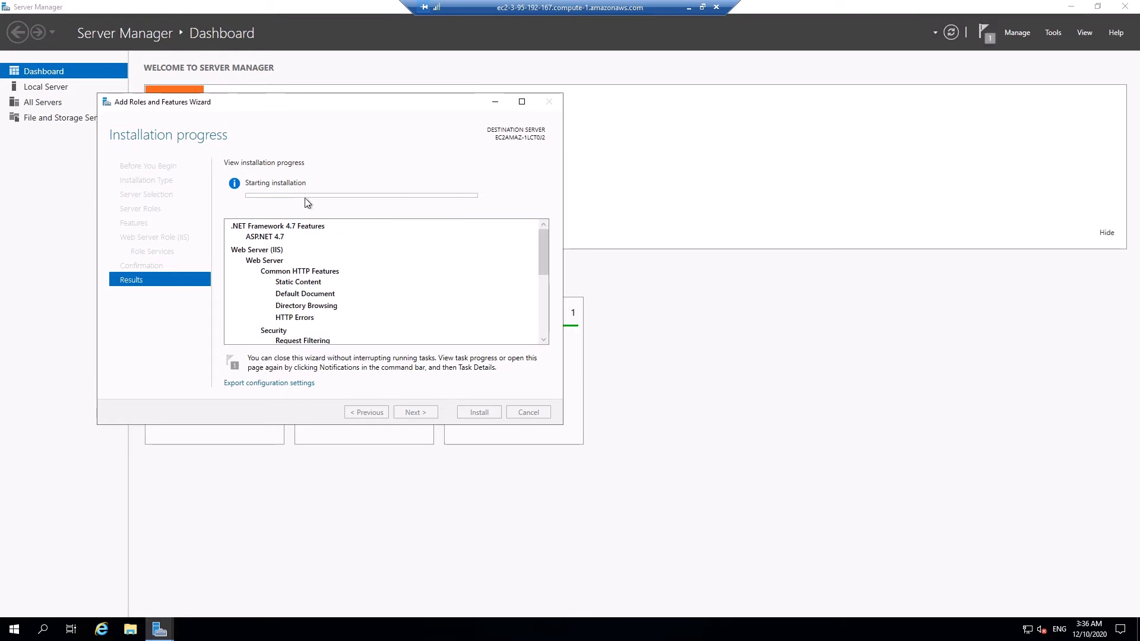
click(690, 8)
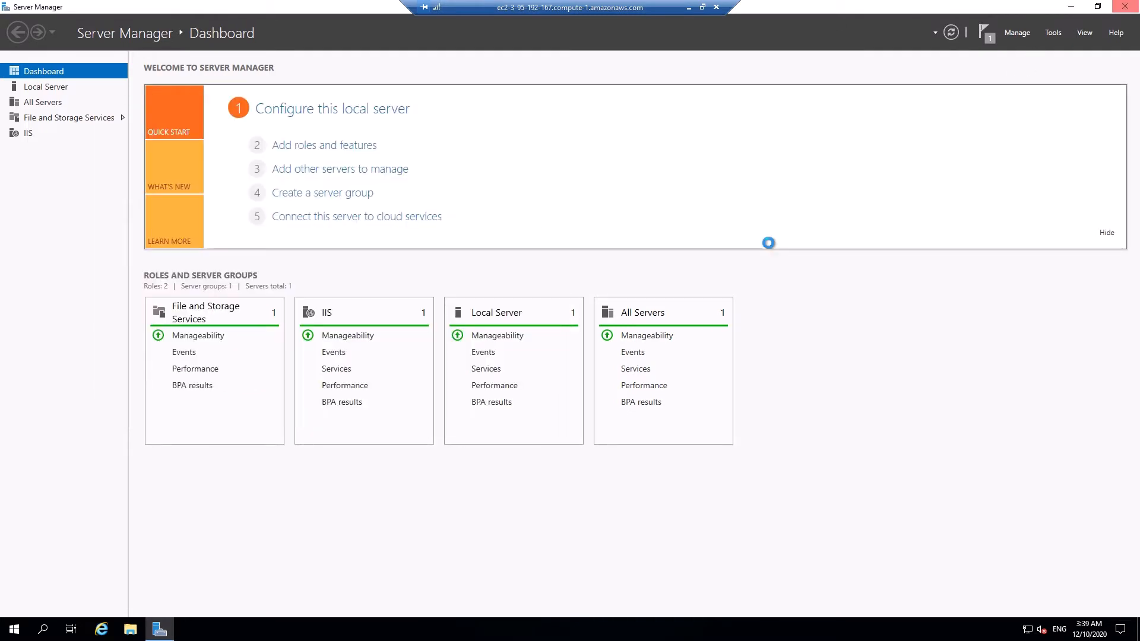
key(alt+F4)
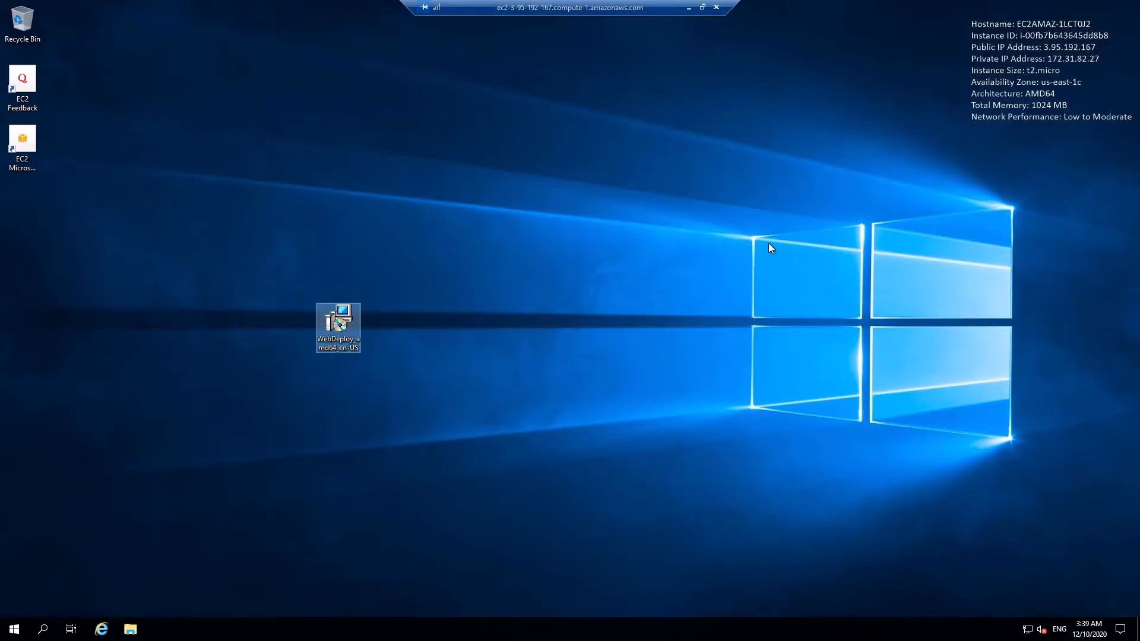
- Install Microsoft Web Deploy 3.6 from the desktop installer, accepting the license terms and choosing the Complete setup type
click(341, 394)
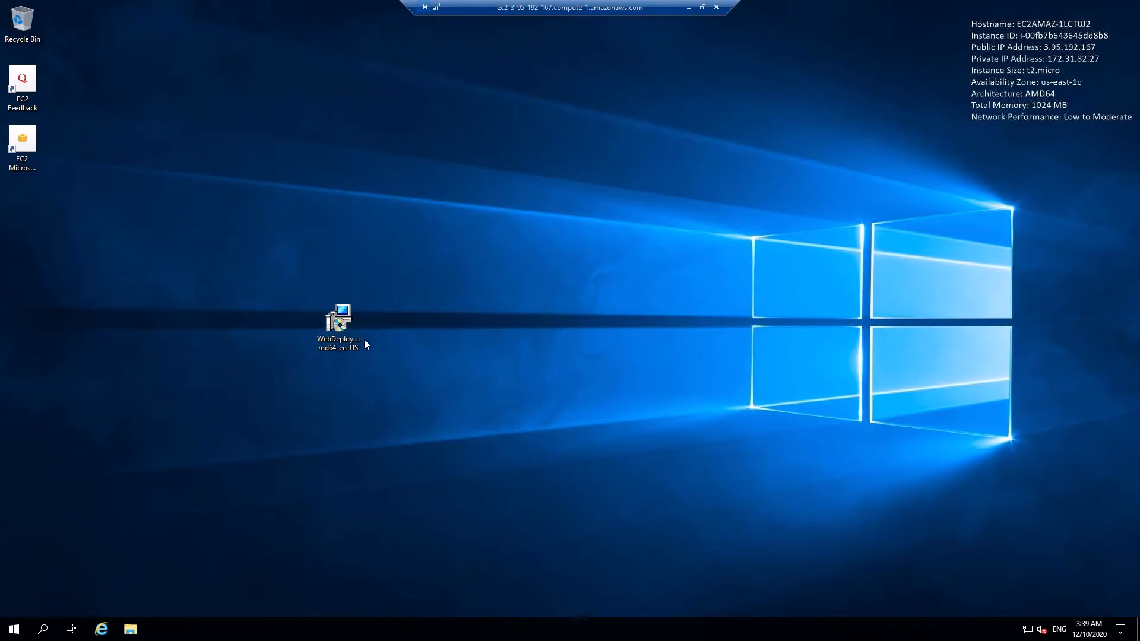
double_click(346, 328)
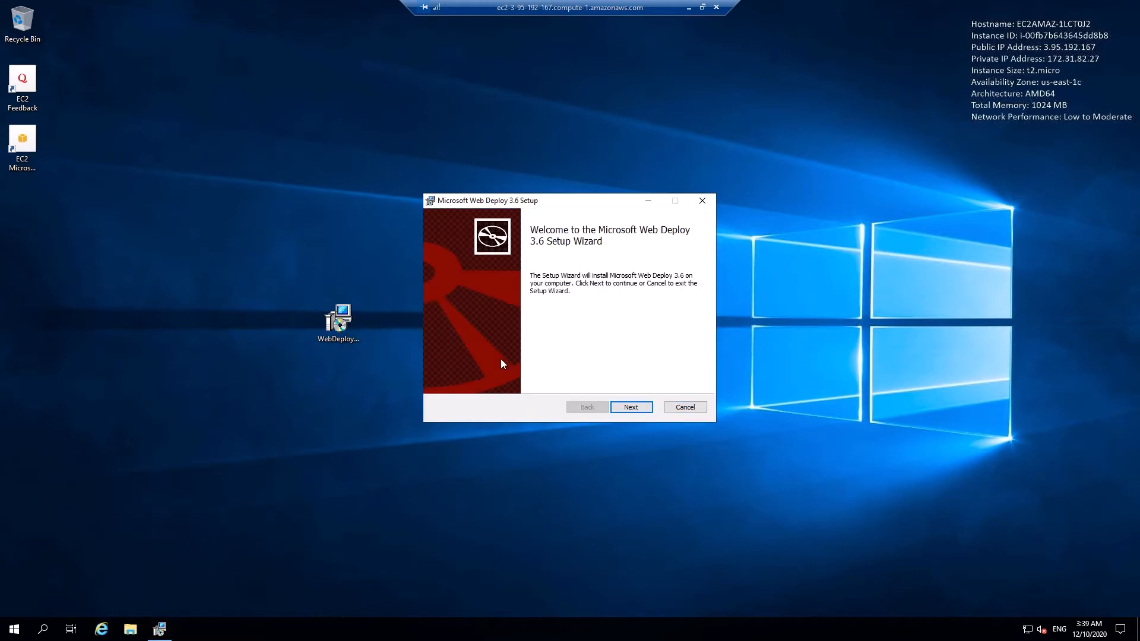
click(637, 410)
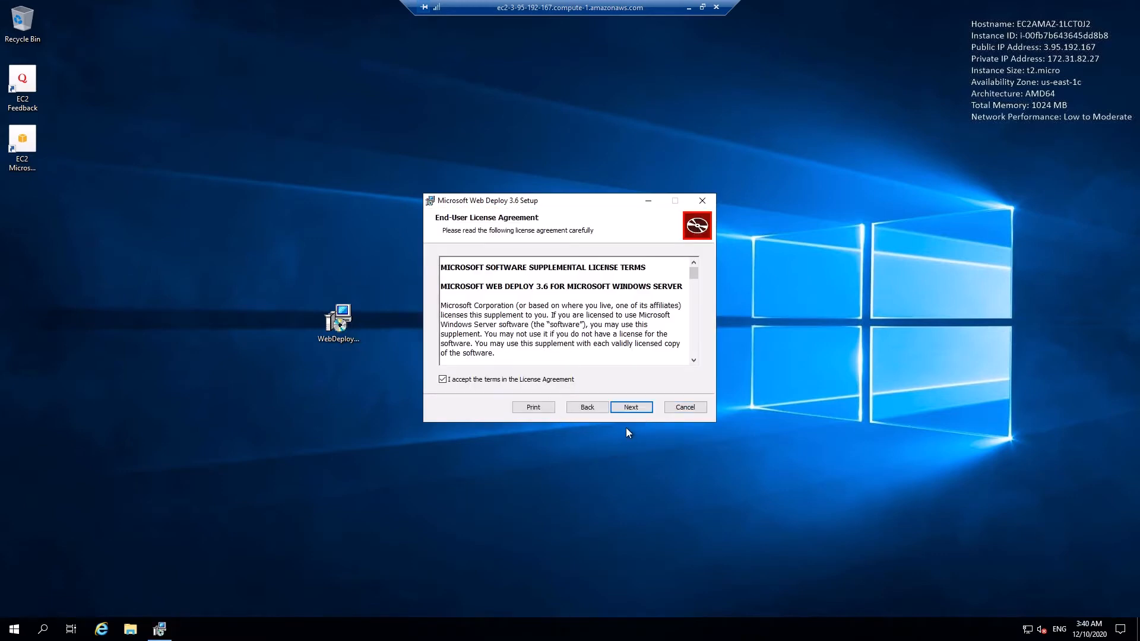
click(624, 409)
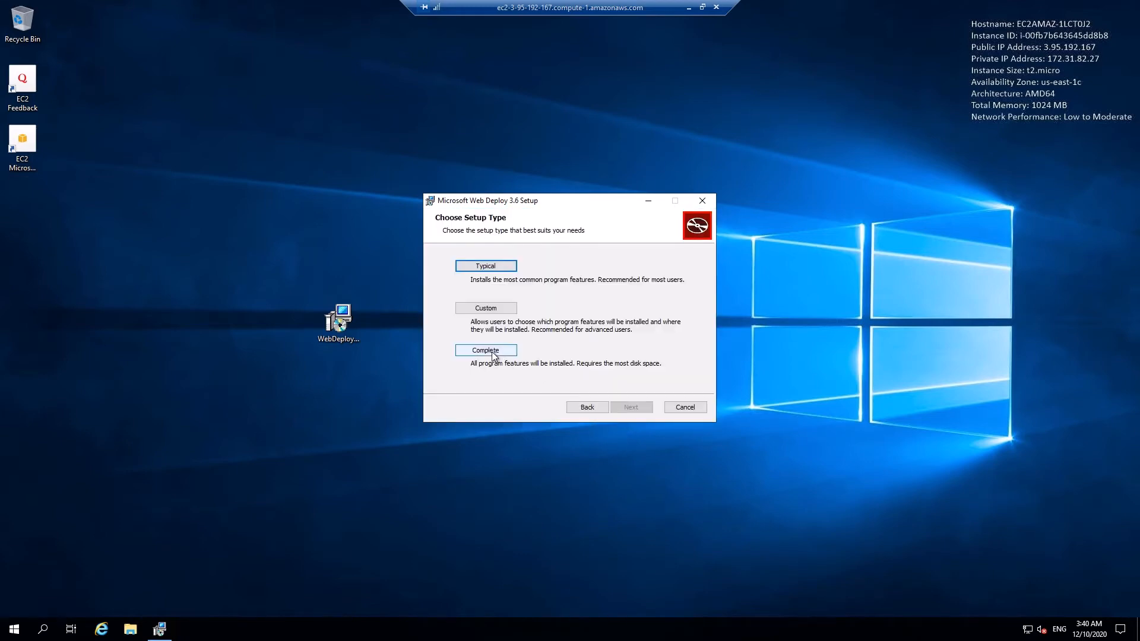
click(492, 353)
click(614, 405)
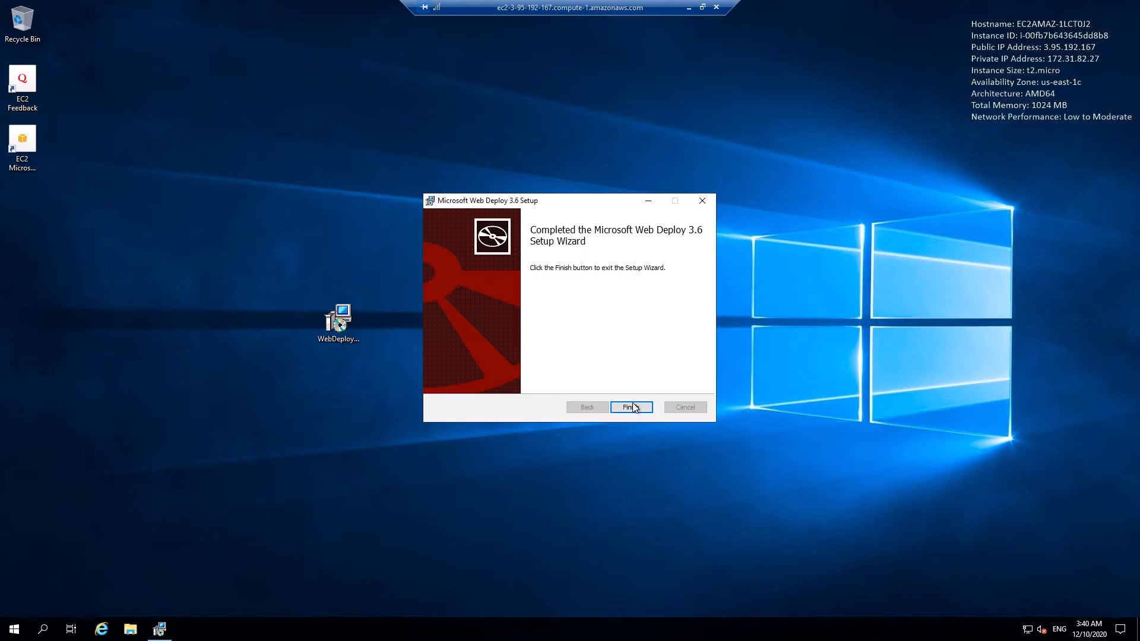
click(633, 407)
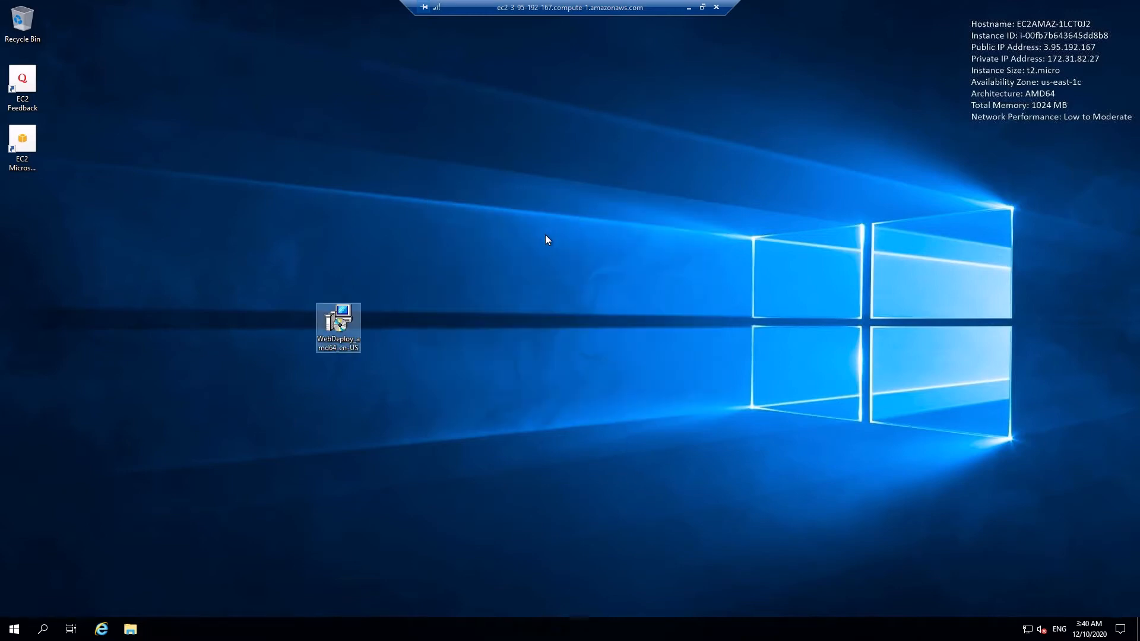
- Disconnect the Remote Desktop session and switch to Chrome
click(716, 8)
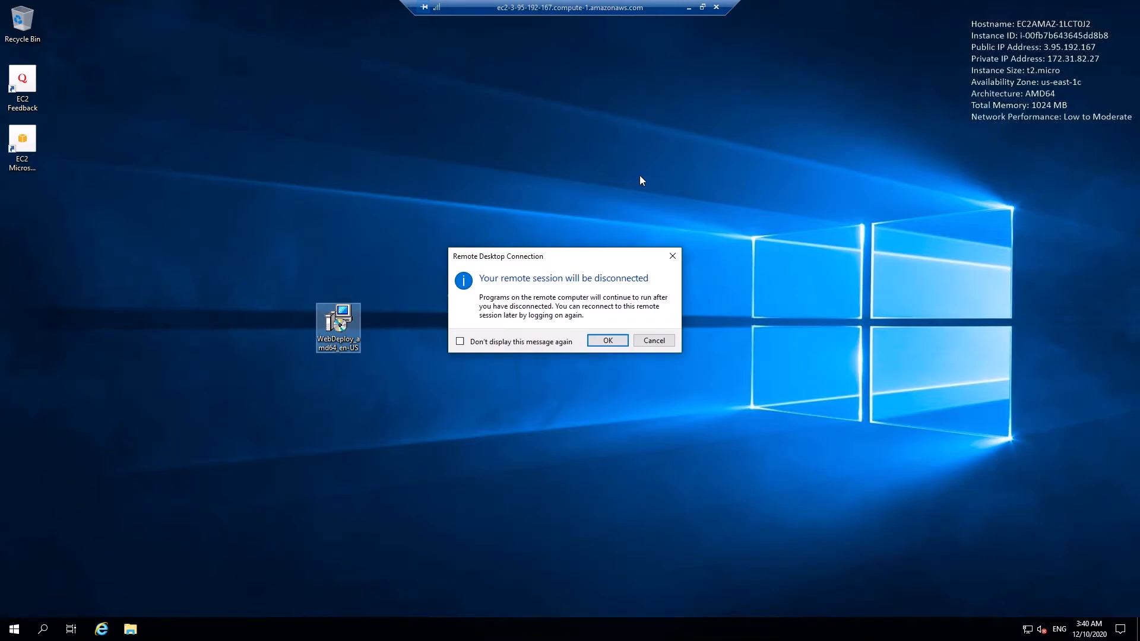
click(607, 340)
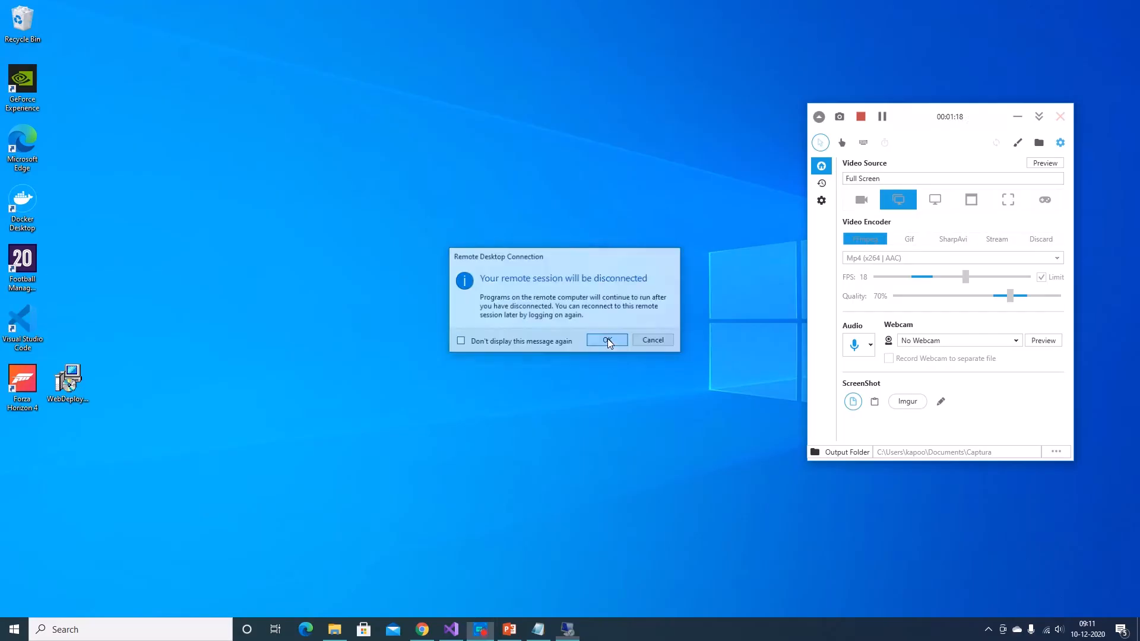
click(423, 630)
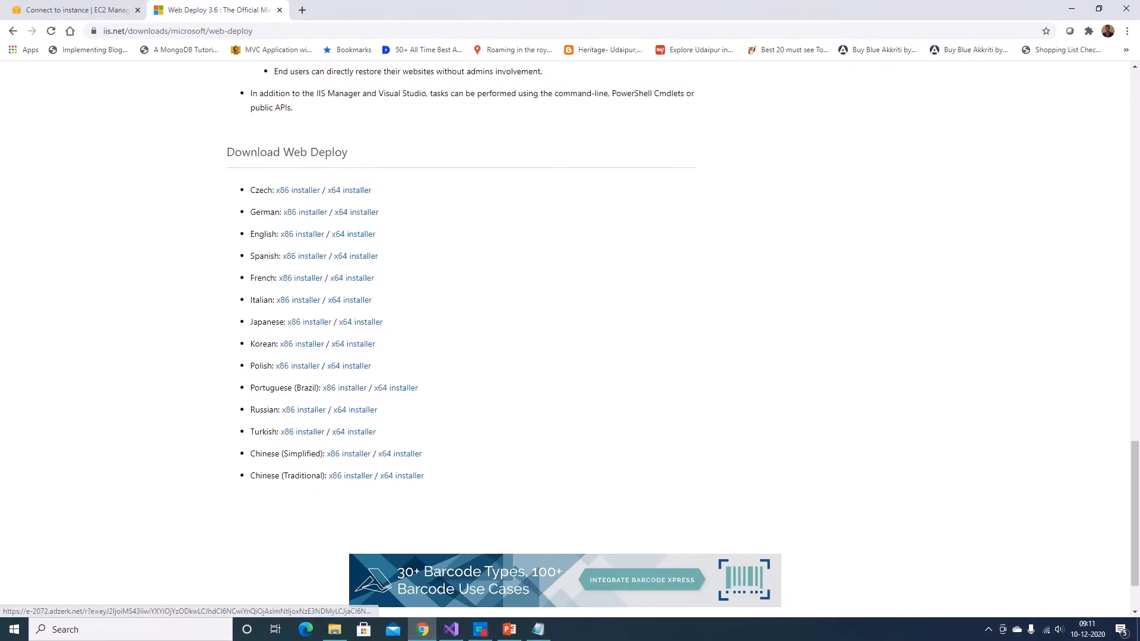
- Reboot the Windows Server instance from its details page in the EC2 console and confirm the reboot
click(124, 9)
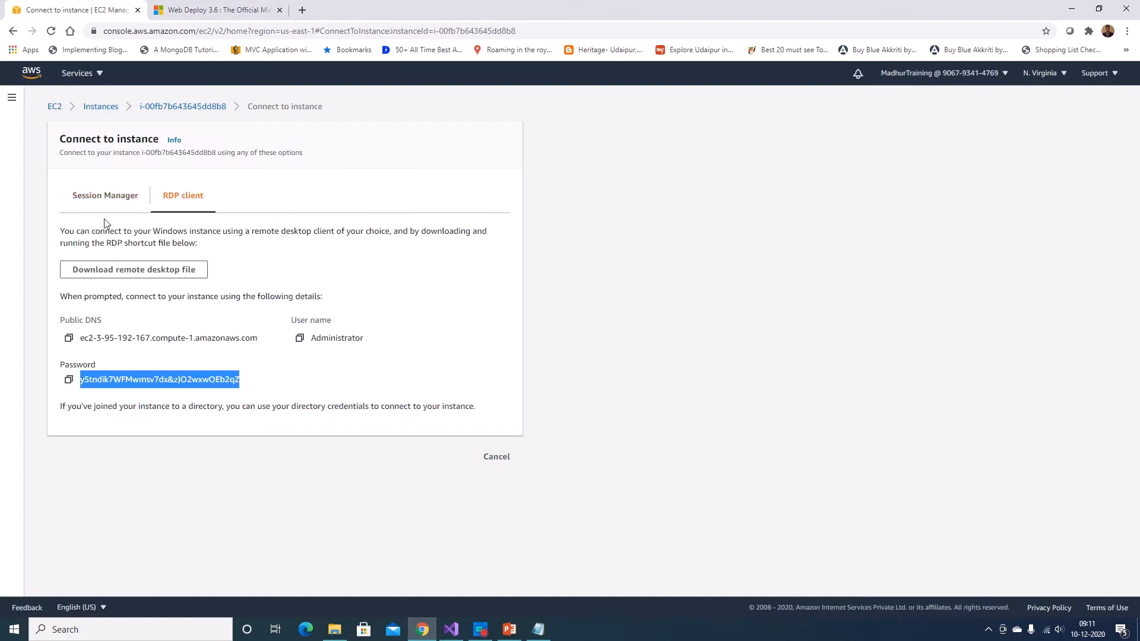
click(155, 107)
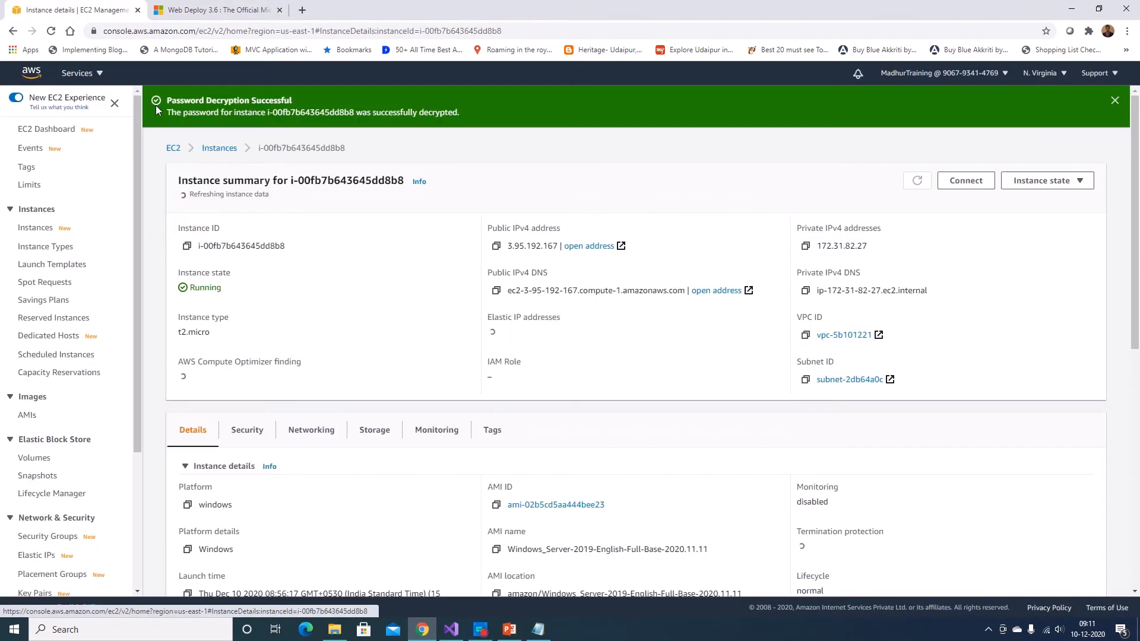
click(1031, 181)
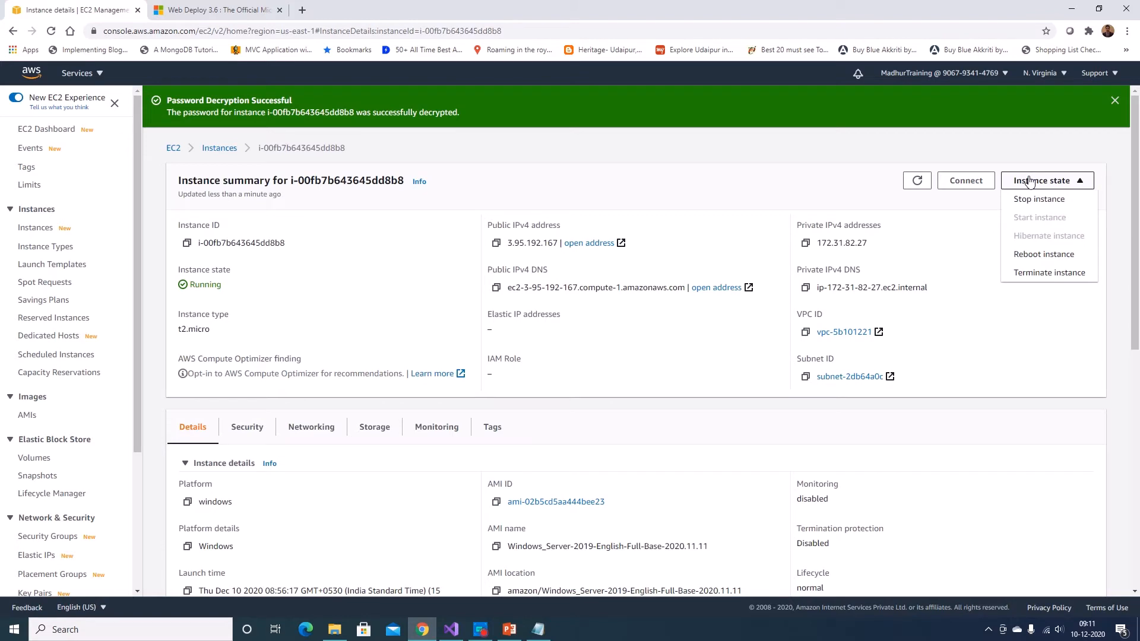
click(1041, 256)
click(792, 400)
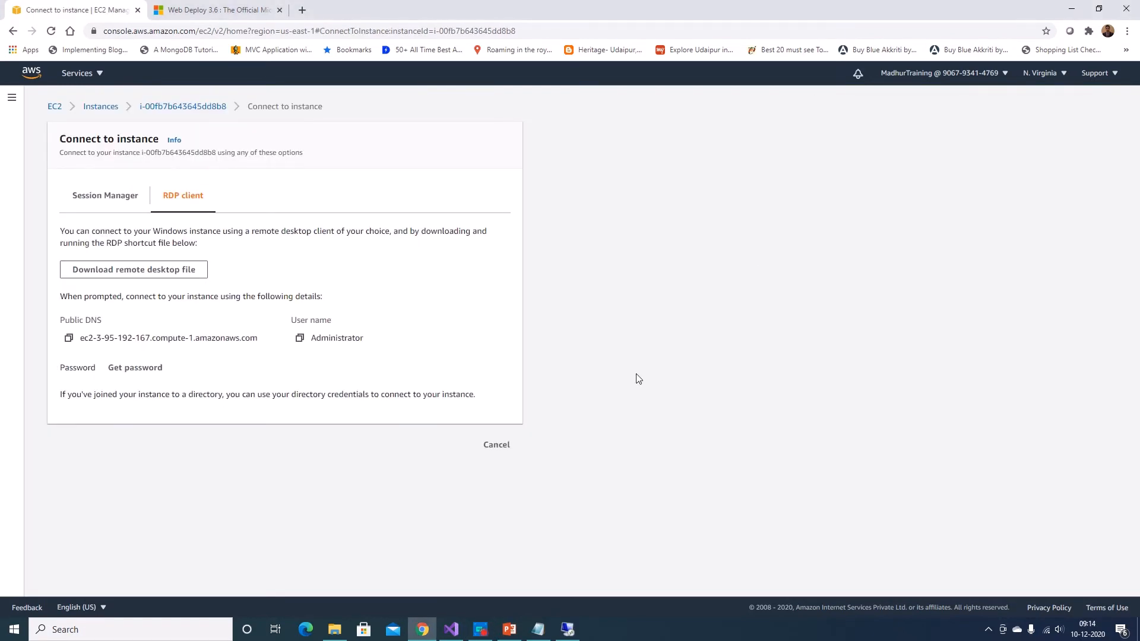
- Switch to the server's Remote Desktop session and launch IIS Manager by running inetmgr
click(569, 630)
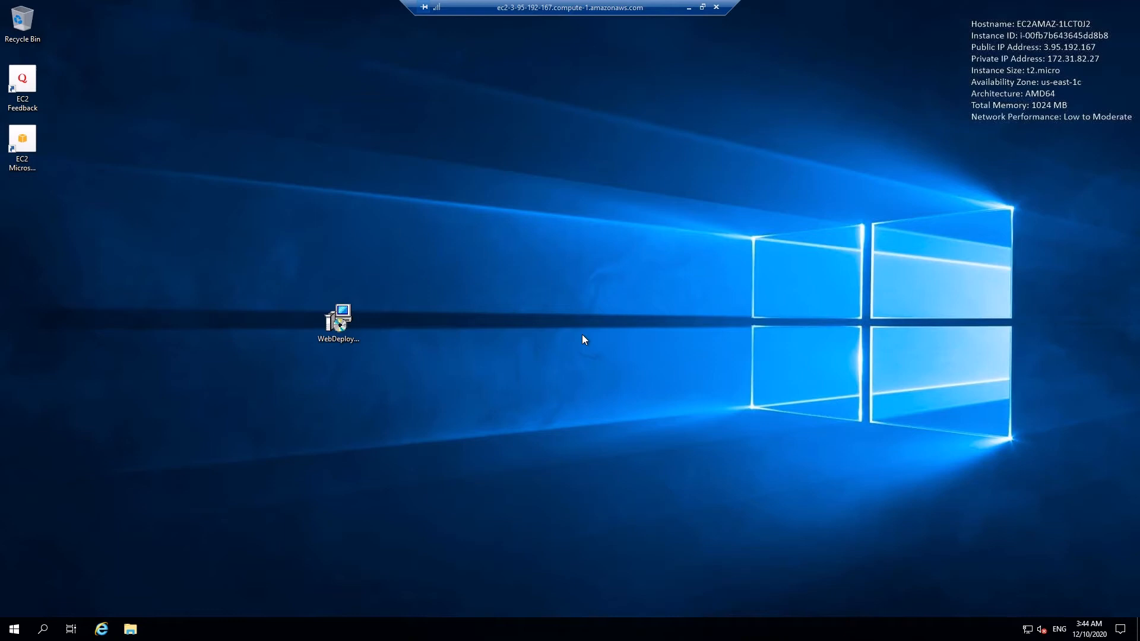
key(super+r)
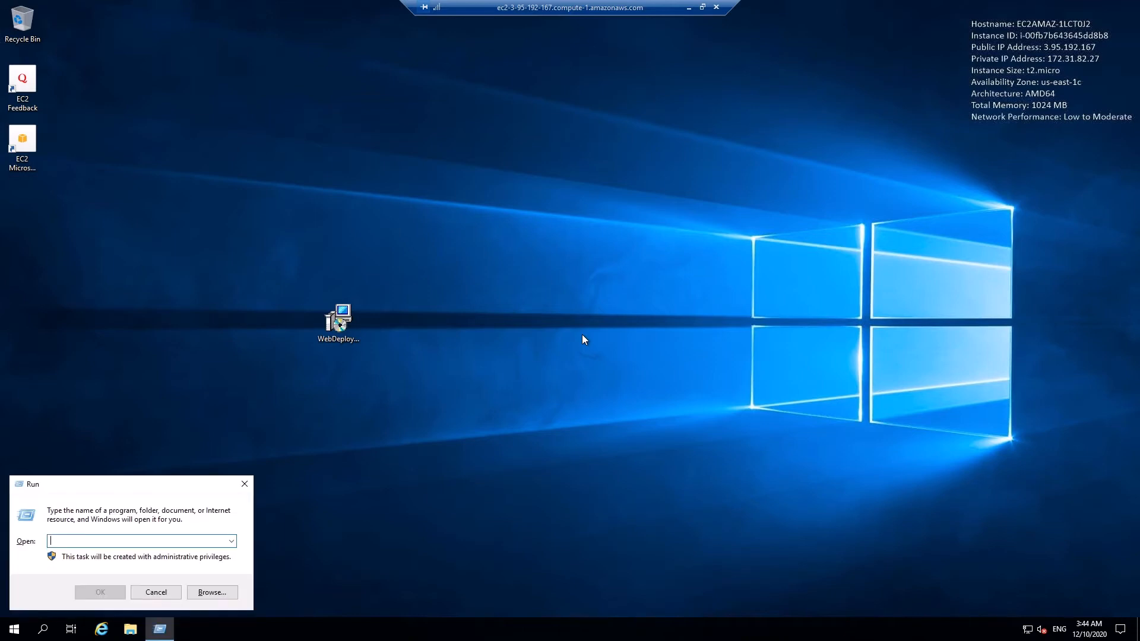
text(inetmgr)
key(Return)
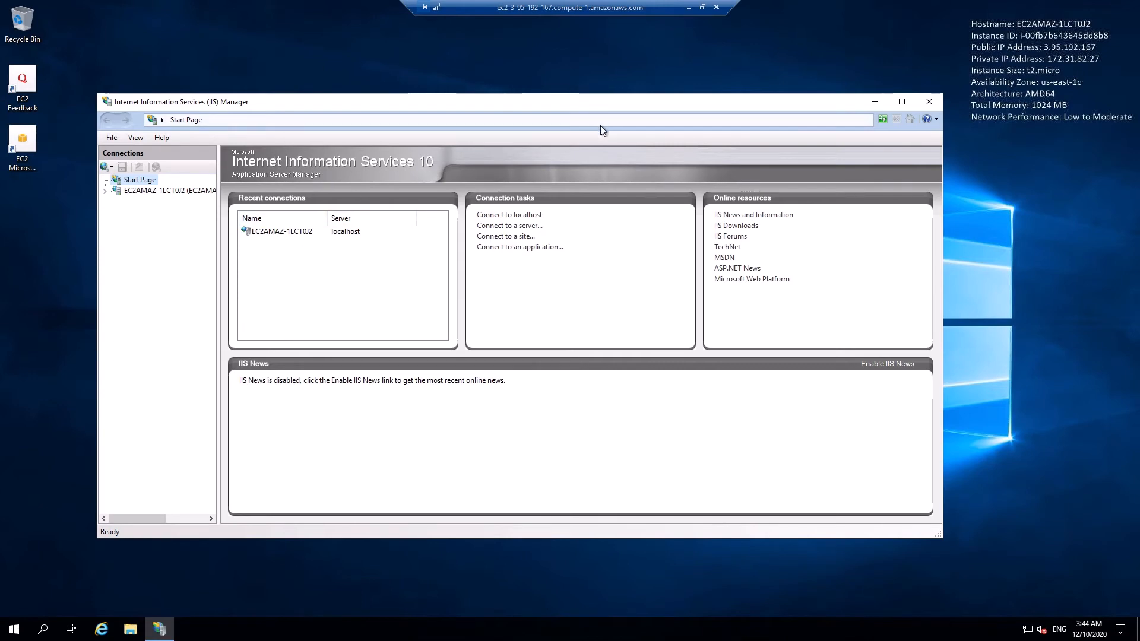
- Switch to Chrome, copy the instance's public IPv4 address from its details page and open it in a new tab to test the web server
click(687, 9)
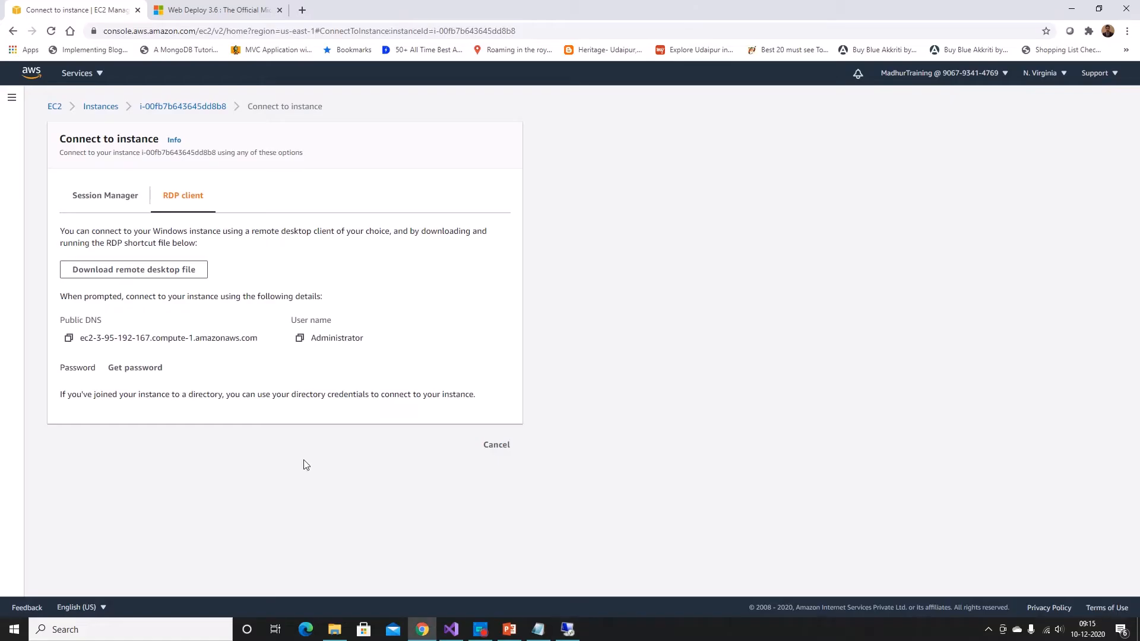
click(183, 107)
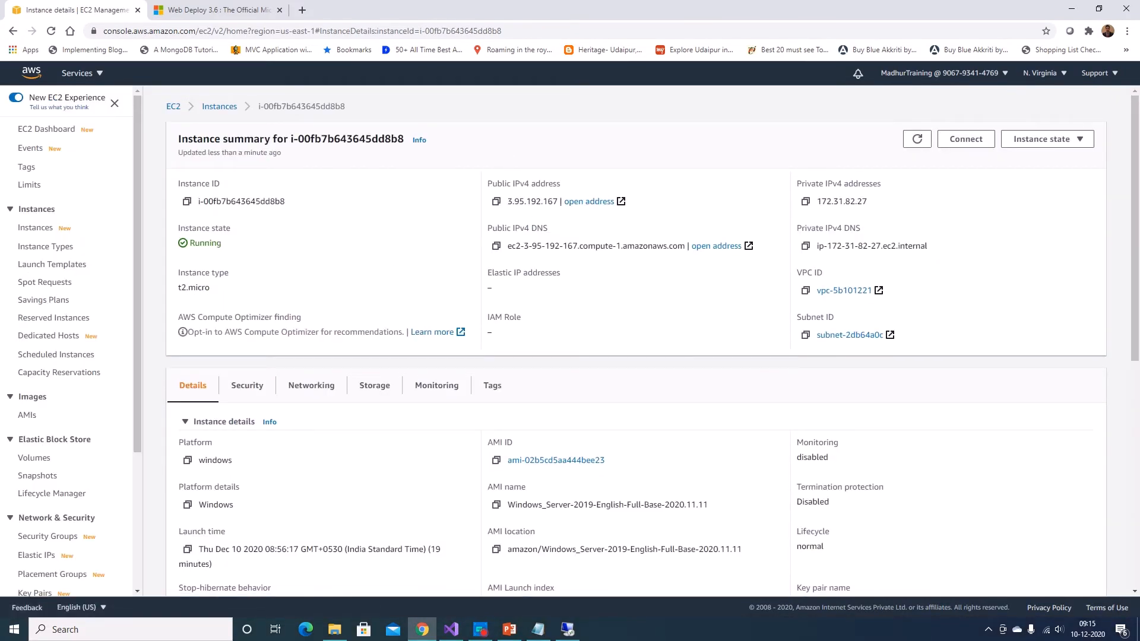
drag(508, 202, 558, 201)
key(ctrl+c)
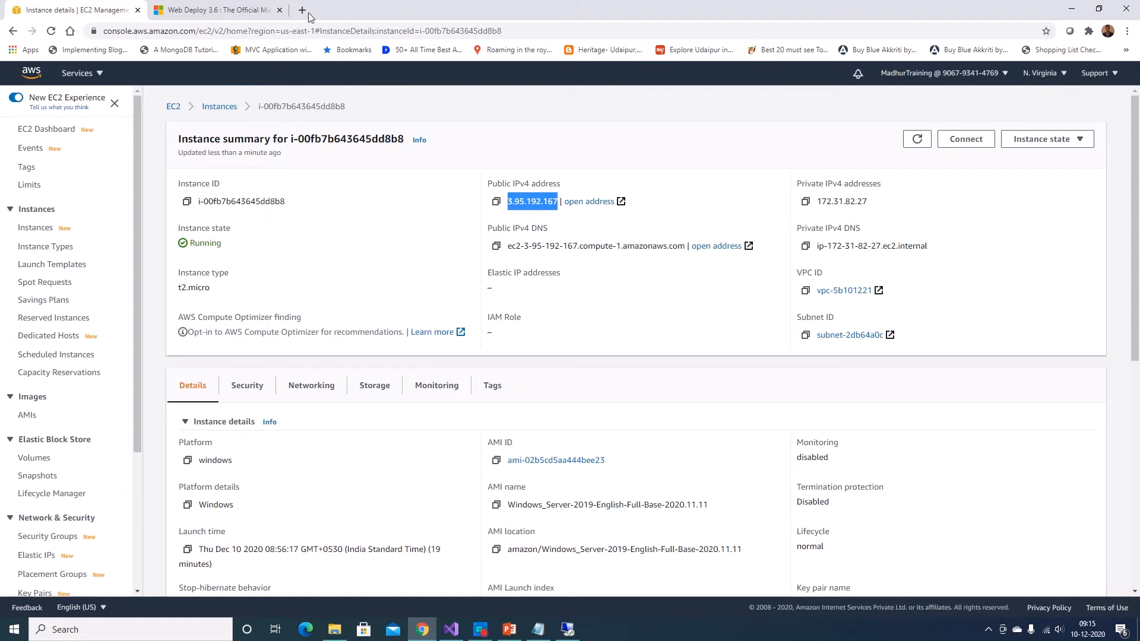
key(ctrl+t)
key(ctrl+v)
key(Return)
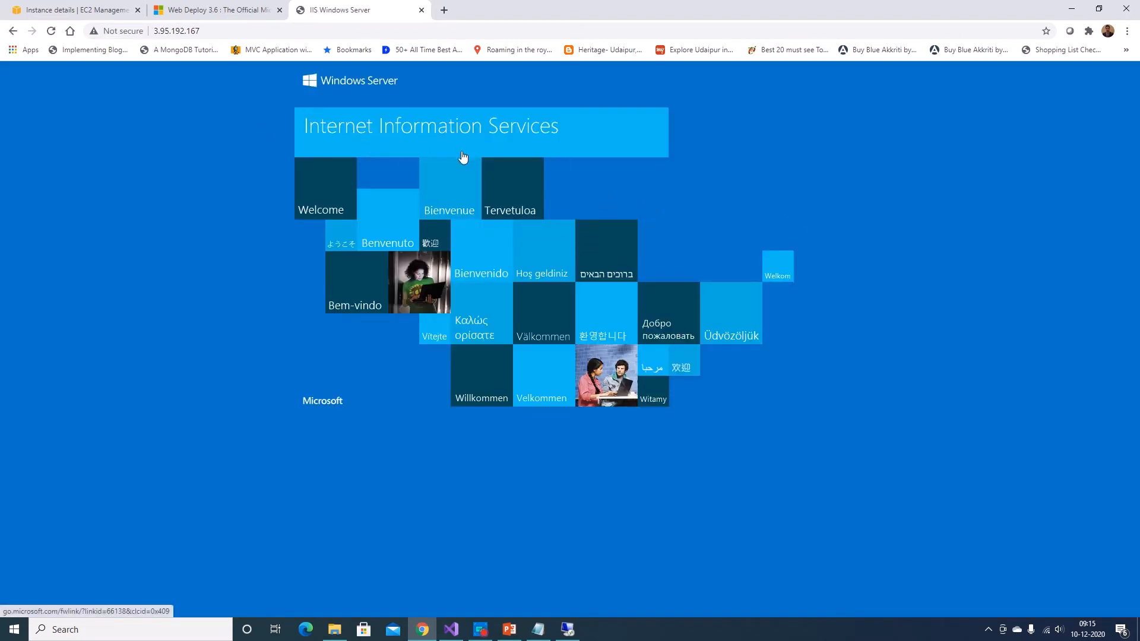
- Switch to the Remote Desktop session, maximize IIS Manager and open the Management Service settings of the server node
click(568, 628)
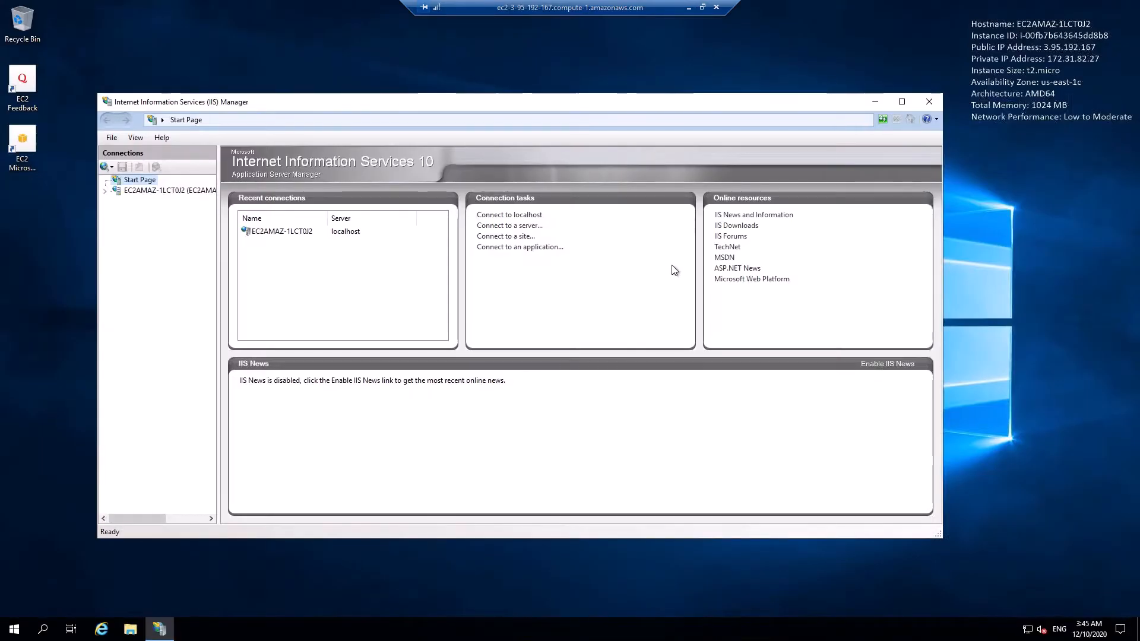
click(907, 105)
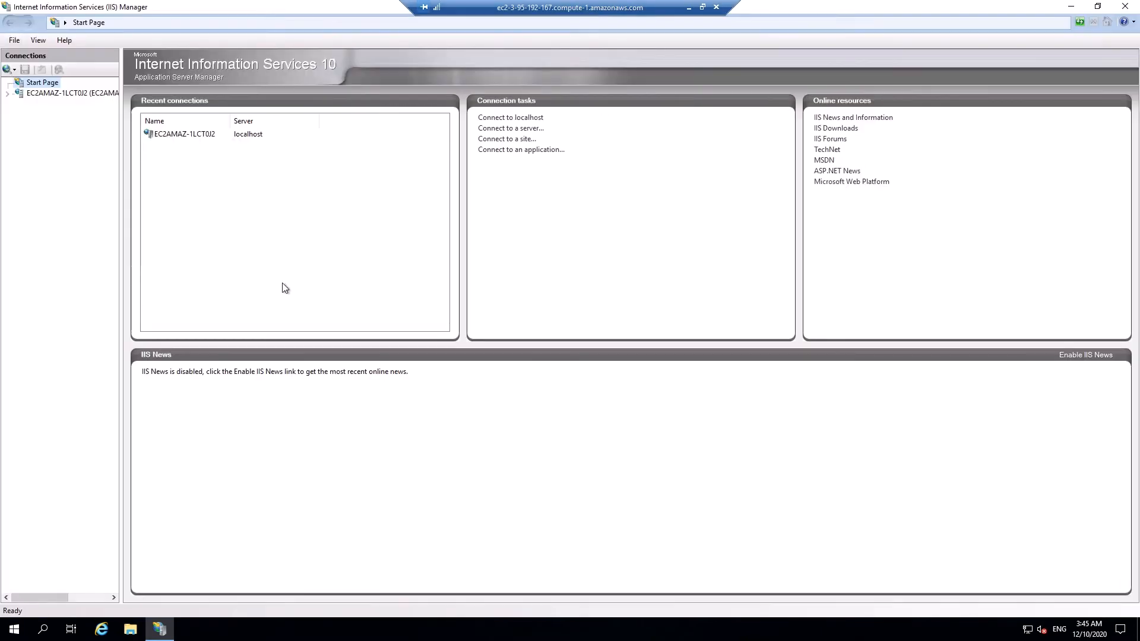
click(43, 95)
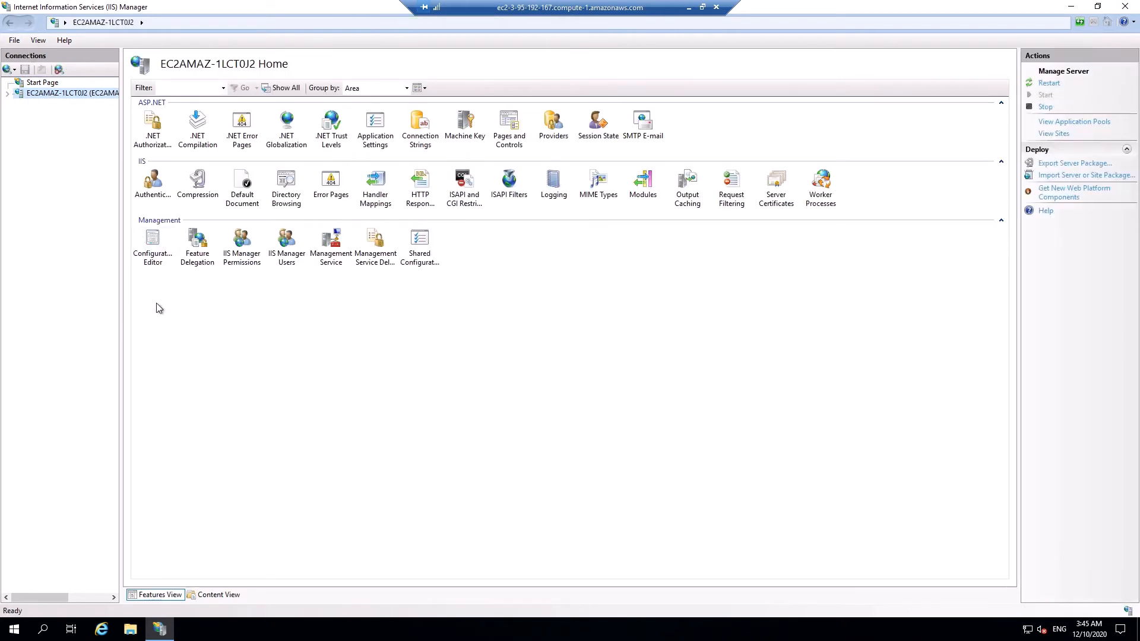
double_click(336, 266)
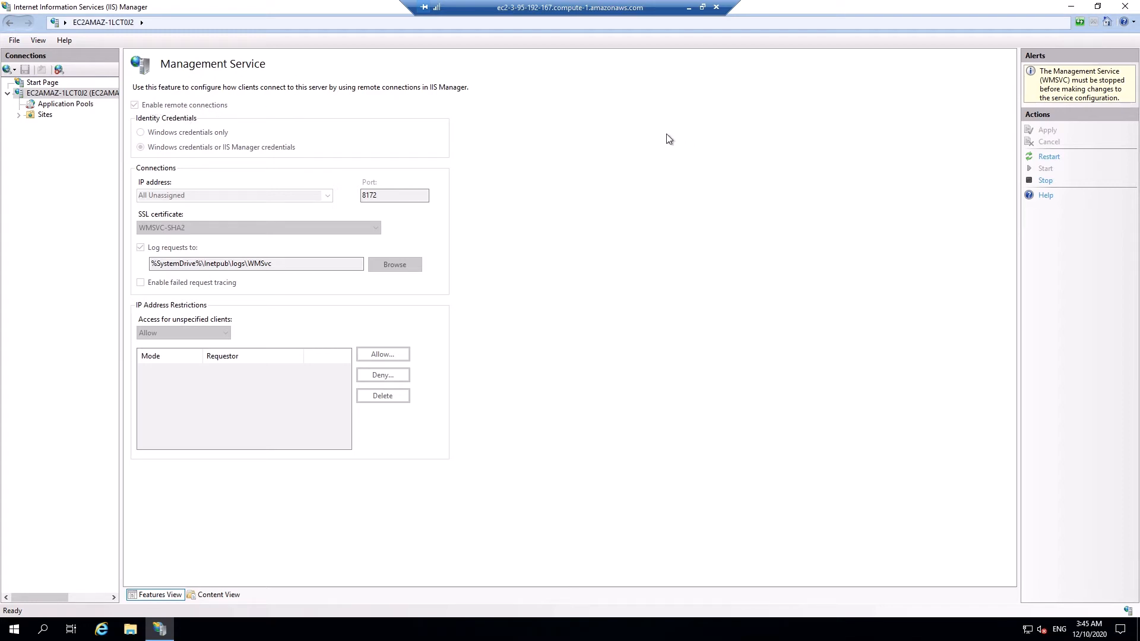
- Stop the Management Service, make sure remote connections are enabled, apply the settings and start the service again
click(1045, 180)
click(156, 108)
click(159, 105)
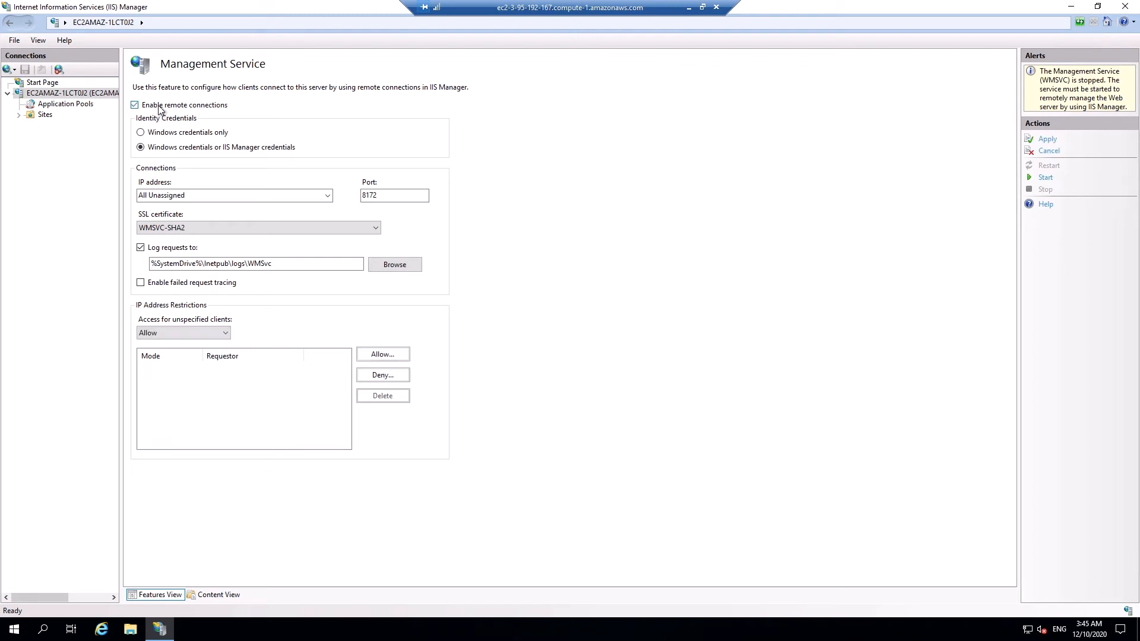
click(1049, 139)
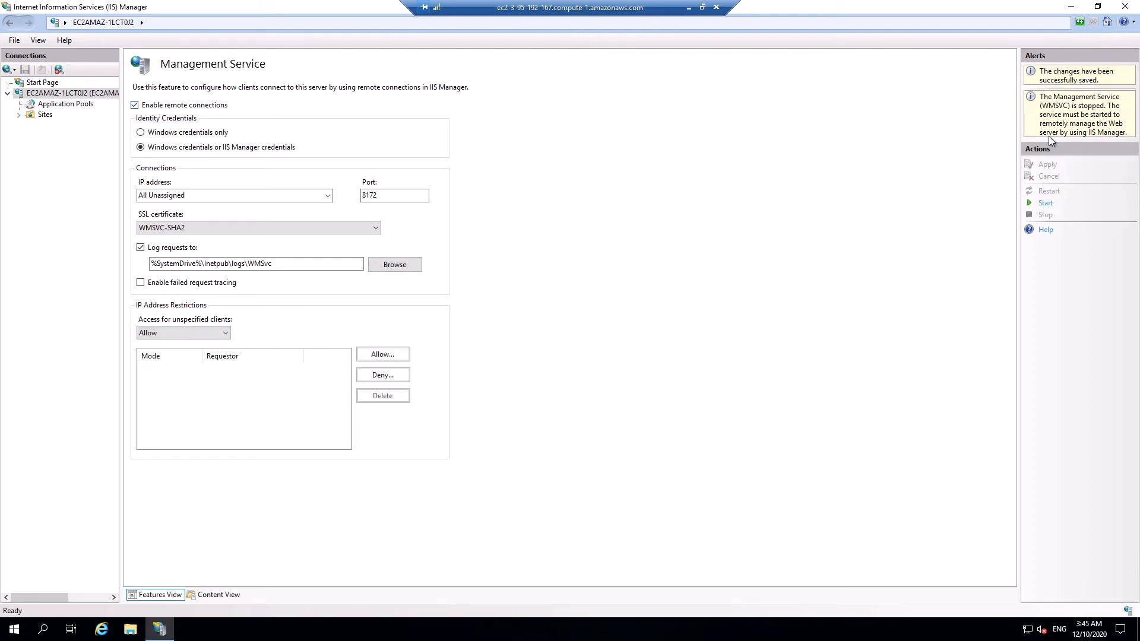
click(1044, 202)
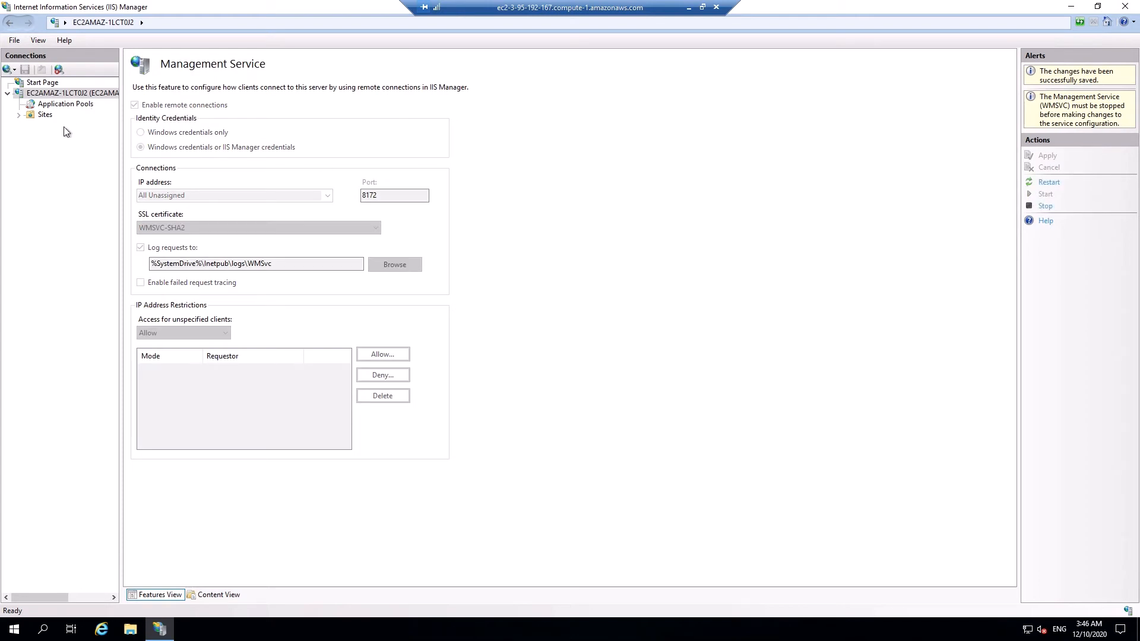
- Enable Basic Authentication in the server node's Authentication feature and refresh the server node
click(72, 95)
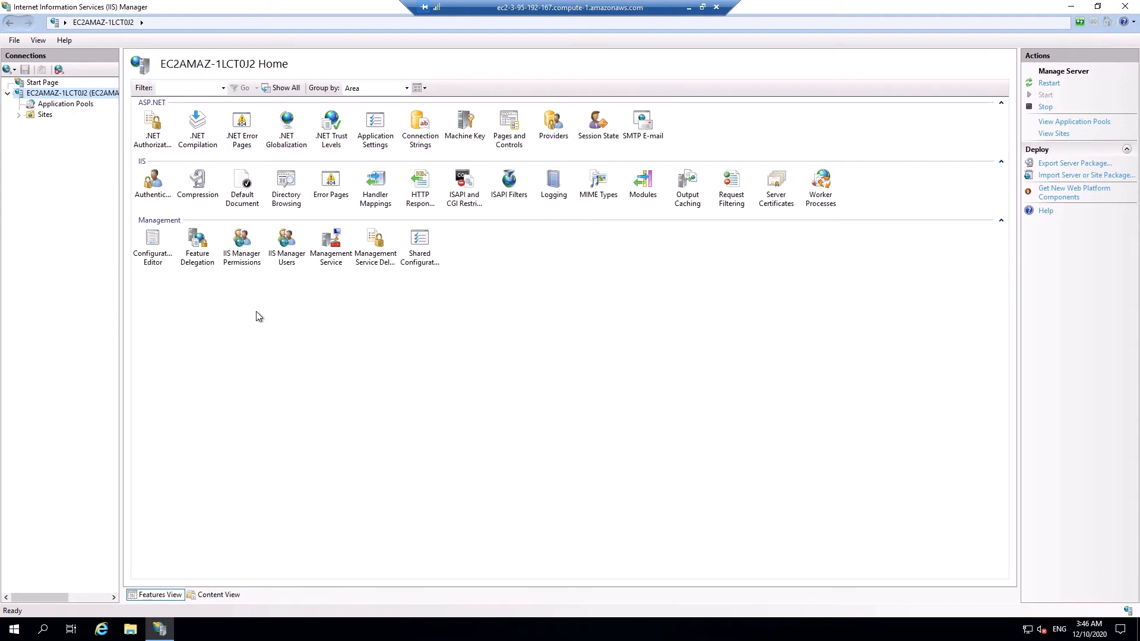
double_click(154, 179)
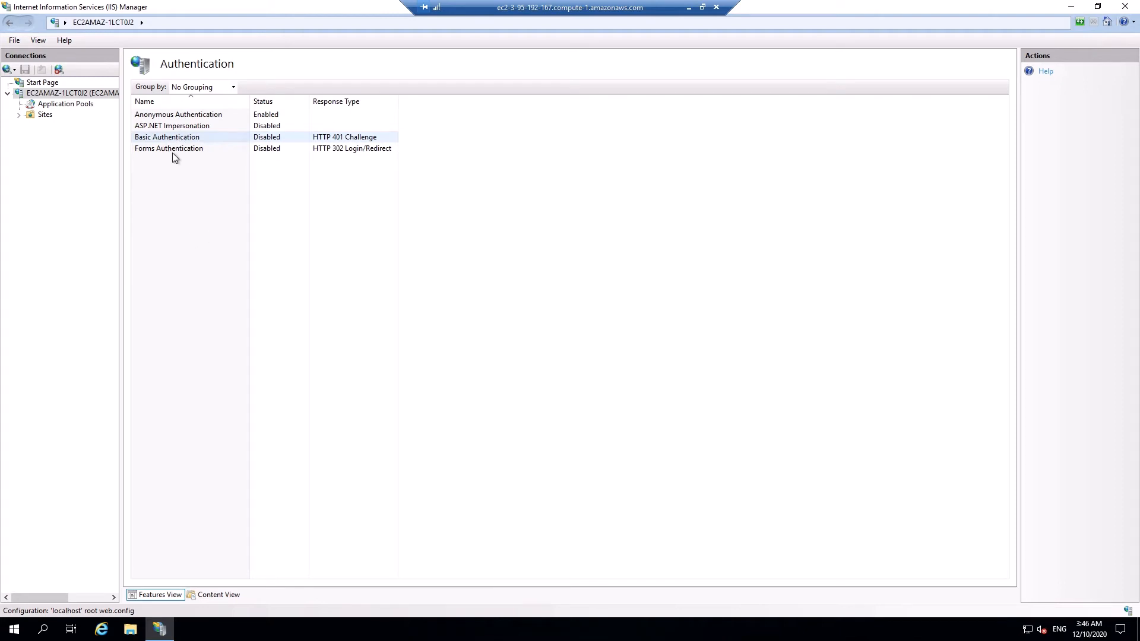
right_click(179, 138)
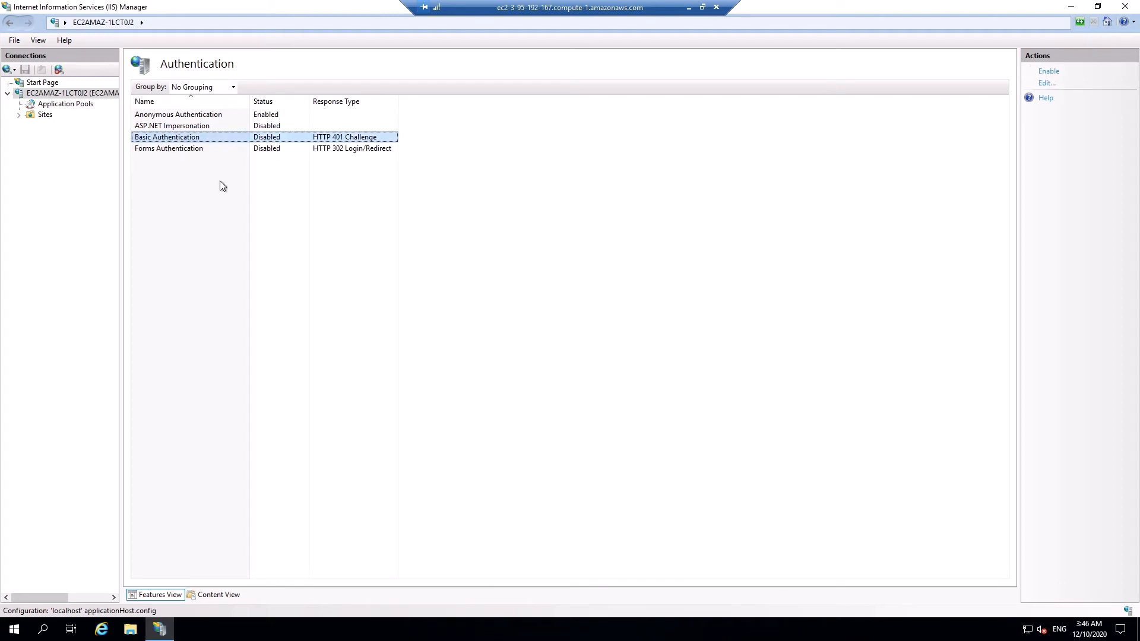
click(1050, 73)
click(1051, 72)
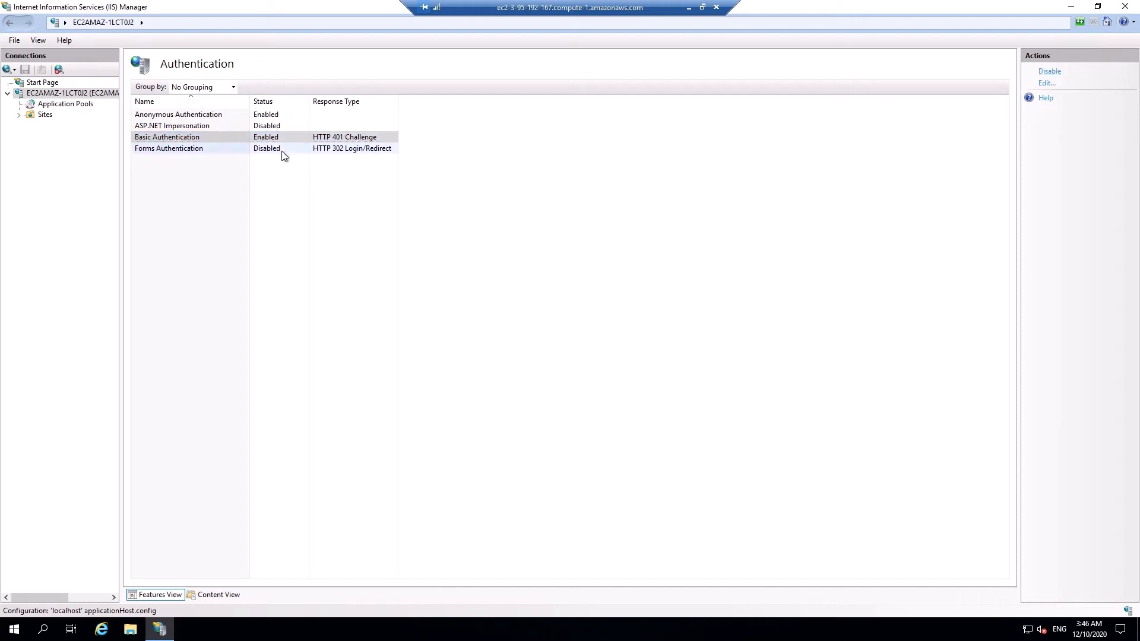
right_click(77, 97)
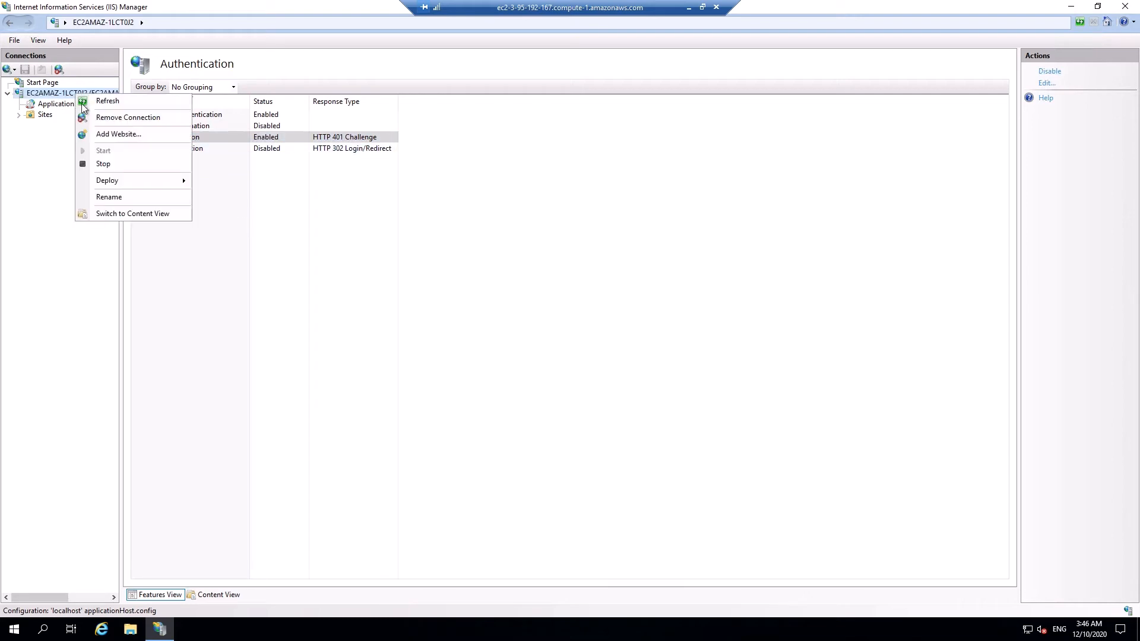
click(101, 104)
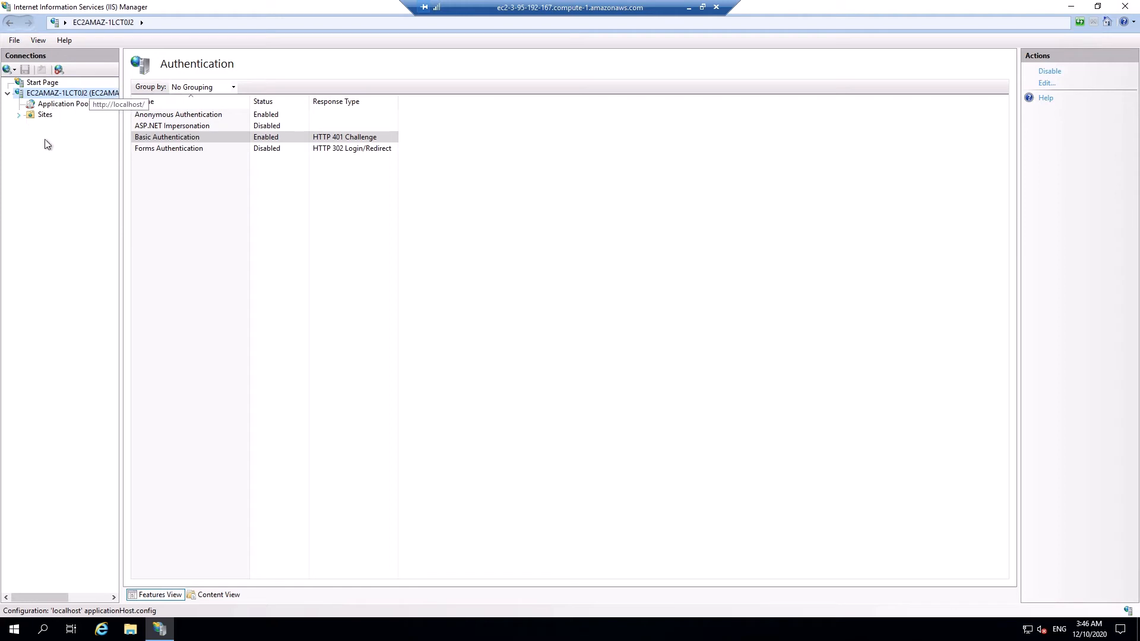
- Expand the server's sites and remove Default Web Site, confirming the removal
click(19, 115)
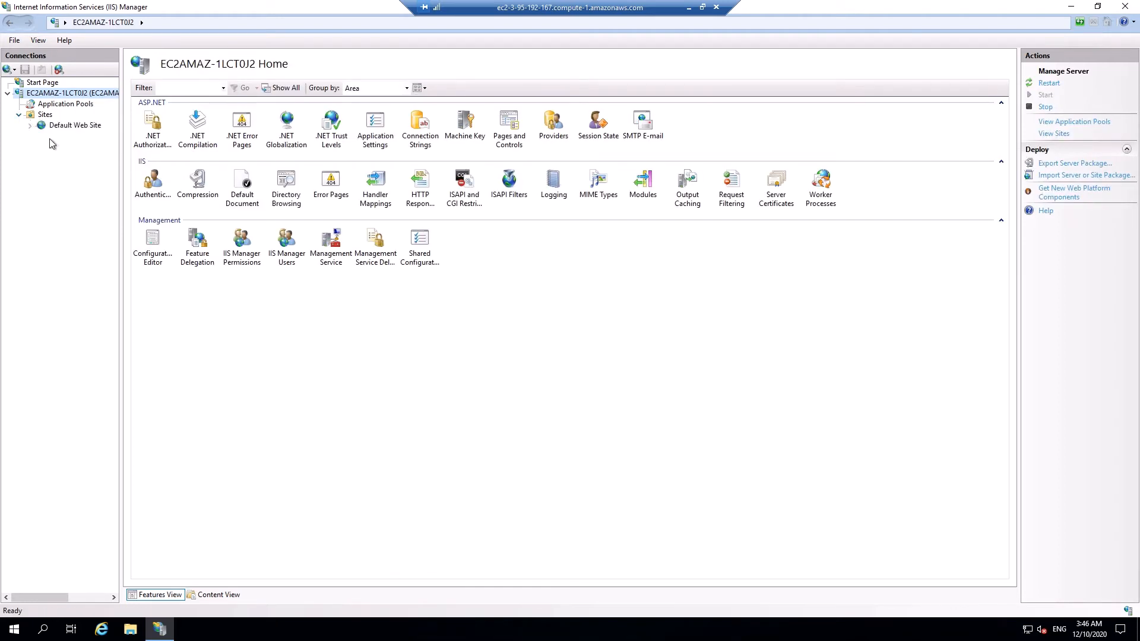
click(52, 129)
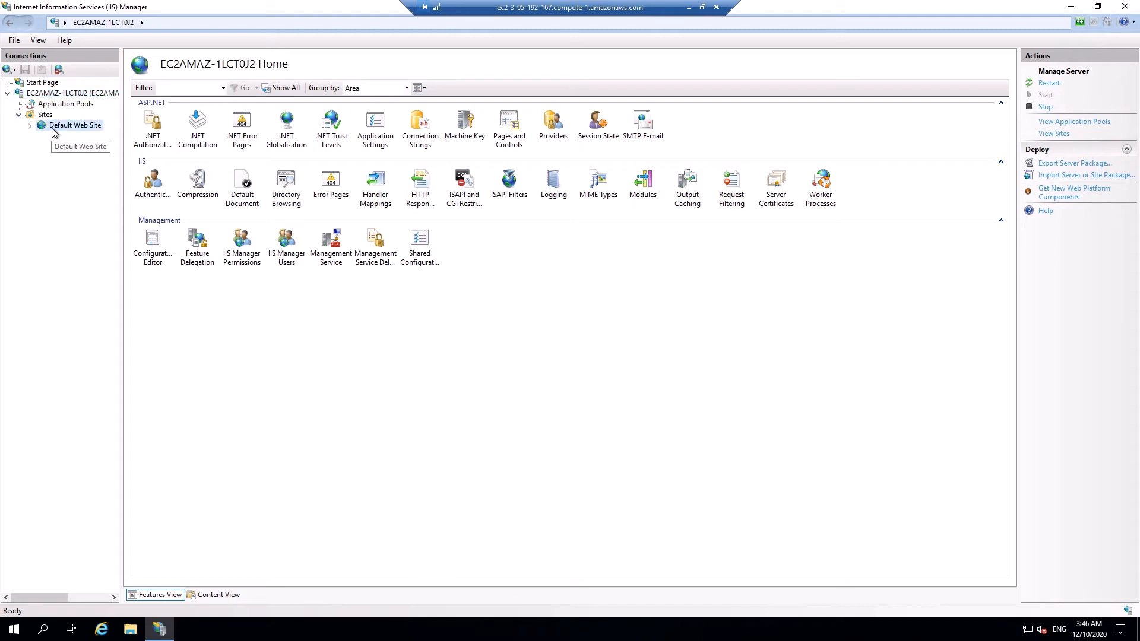
key(Delete)
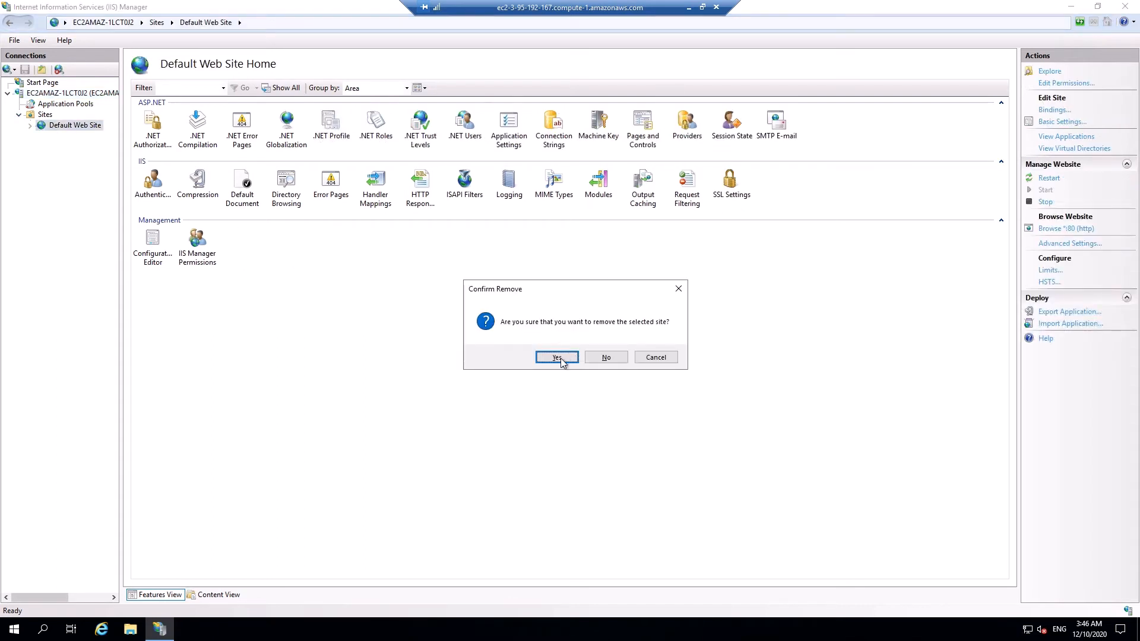
key(Escape)
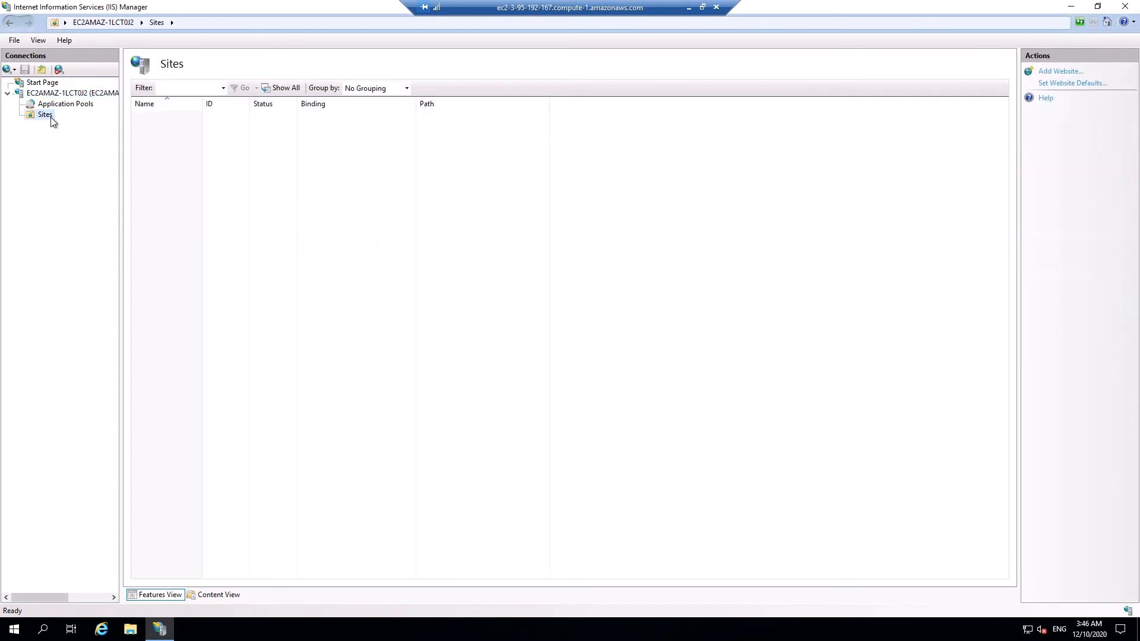
- Start adding a website under Sites with the site name MySampleApp
right_click(48, 115)
click(74, 122)
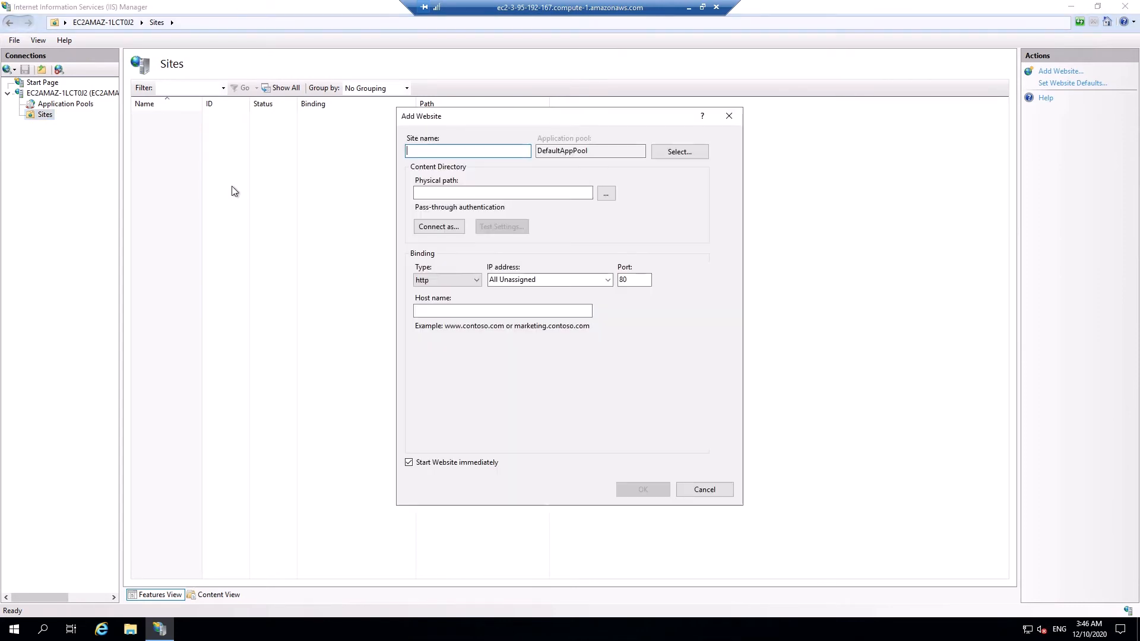
text(MySampleApp)
- Set the site's physical path to a new folder MySampleApp in C:\inetpub\wwwroot and create the site with the default http binding on port 80
click(608, 194)
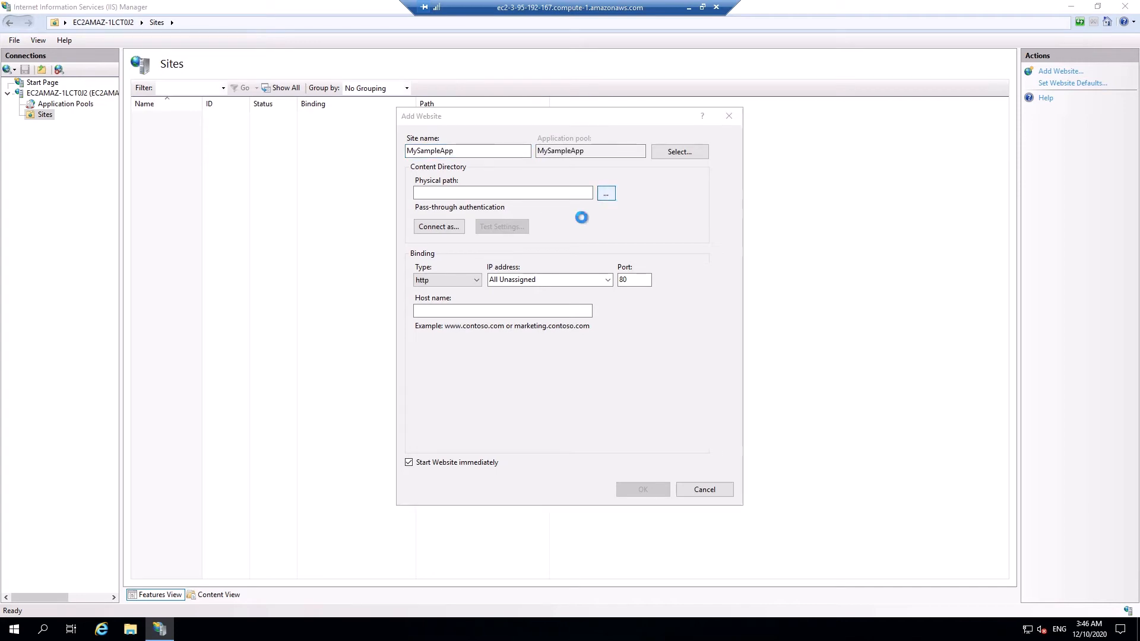
scroll(507, 347, down, 1)
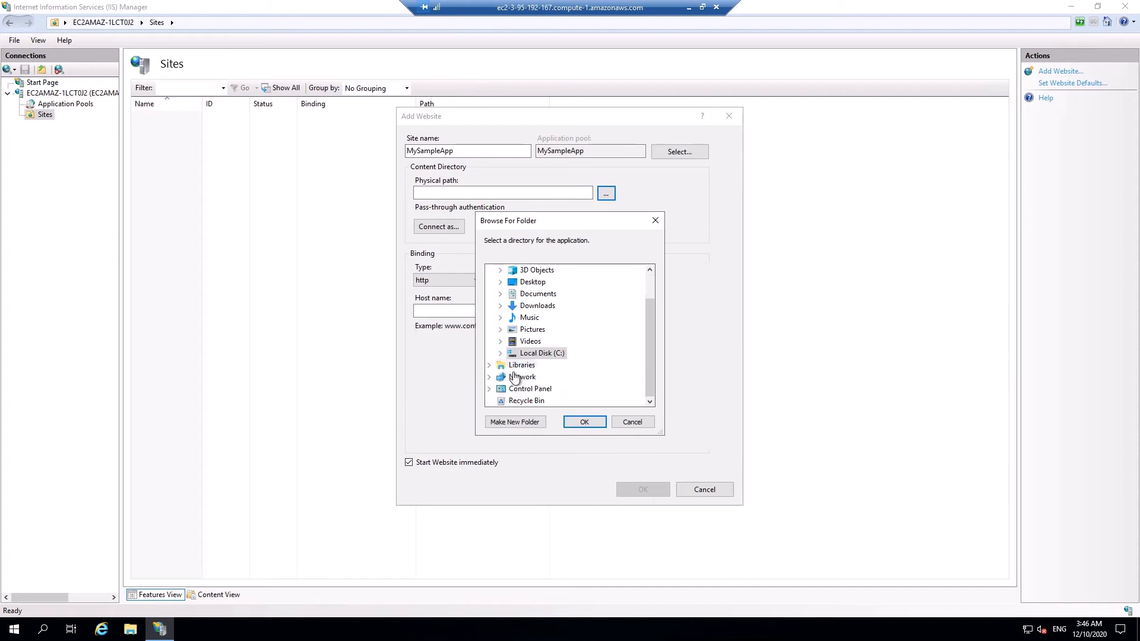
click(500, 354)
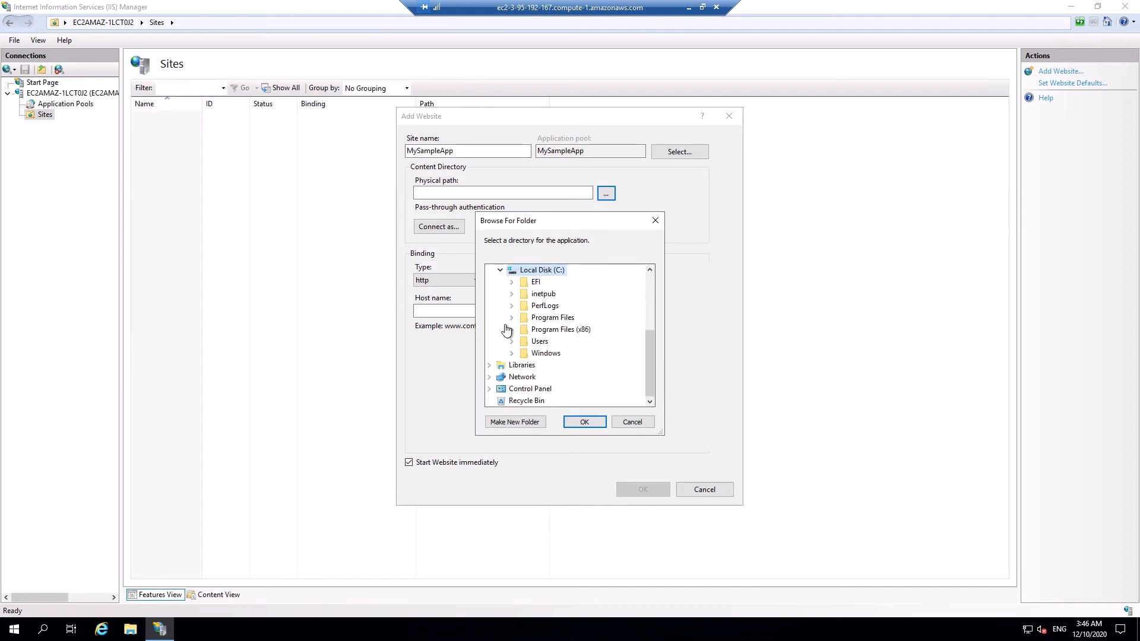
click(512, 296)
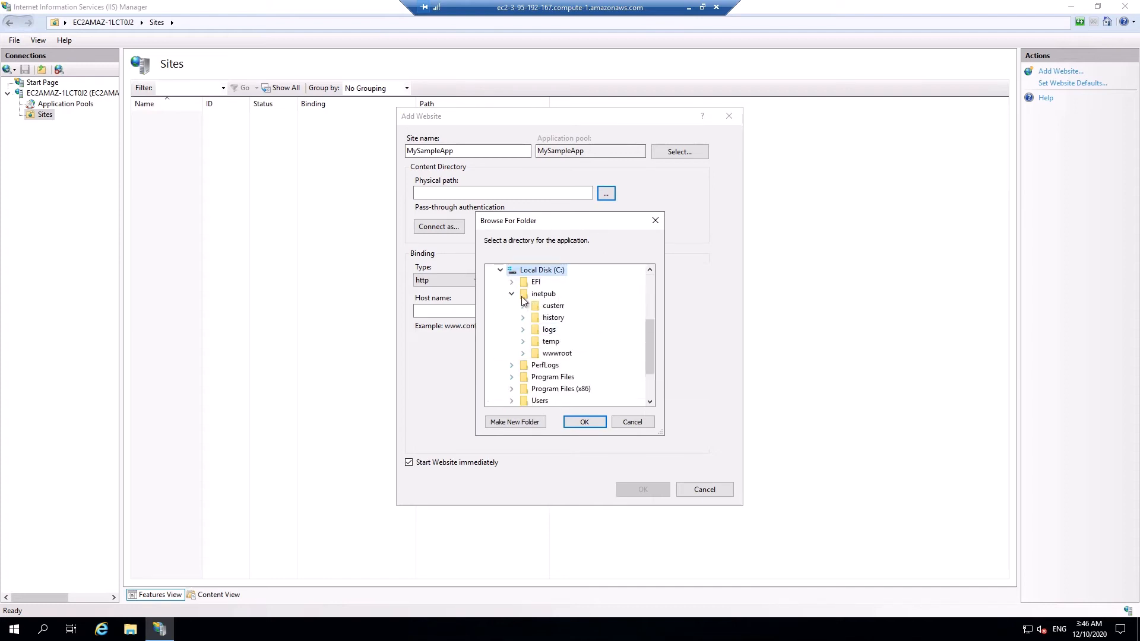
click(557, 353)
scroll(552, 380, up, 1)
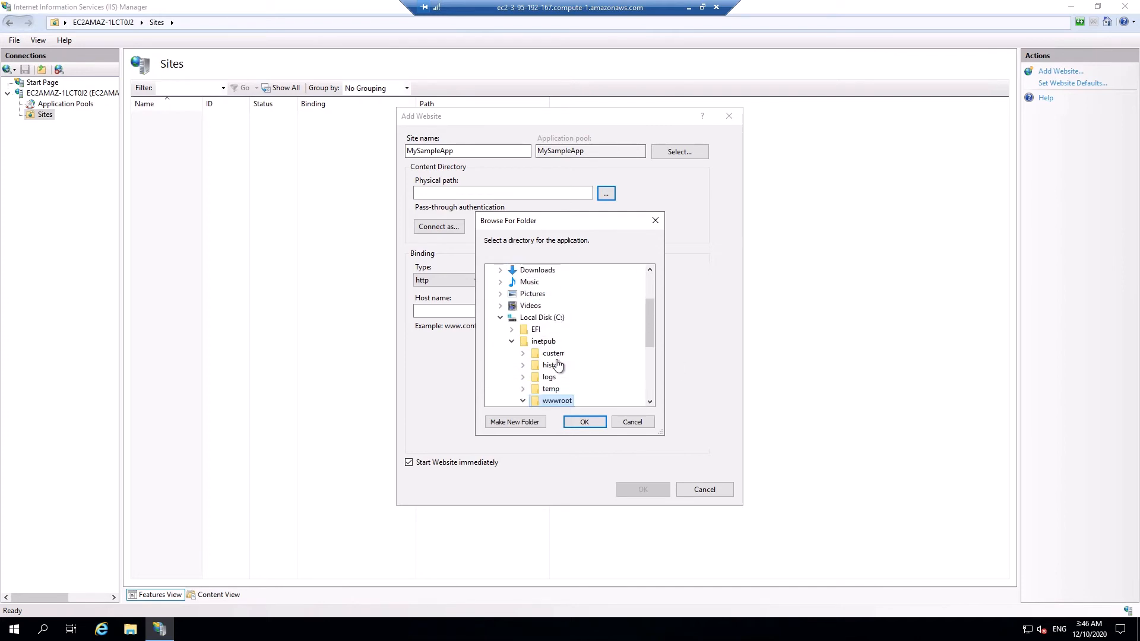
scroll(653, 338, down, 1)
click(515, 422)
text(MySampleApp)
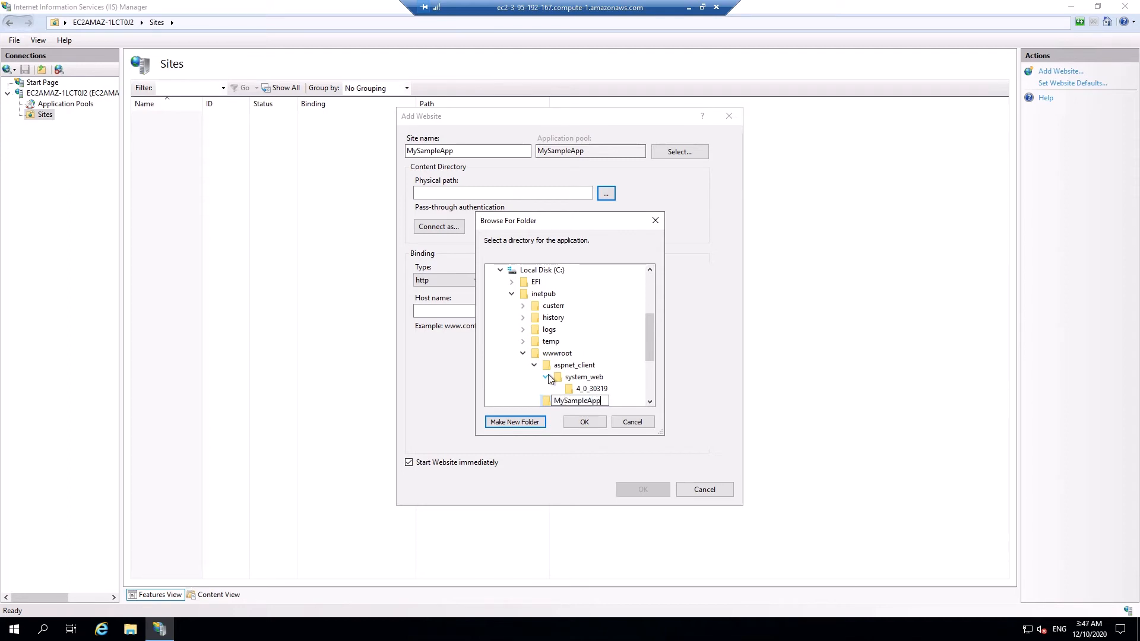
click(584, 422)
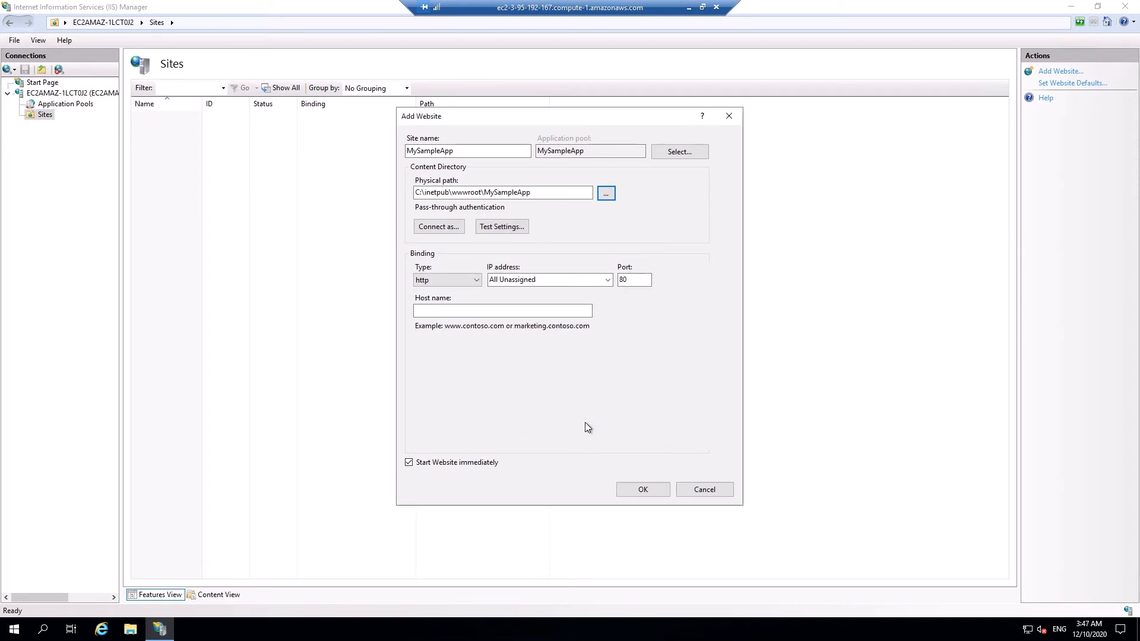
click(629, 281)
click(654, 488)
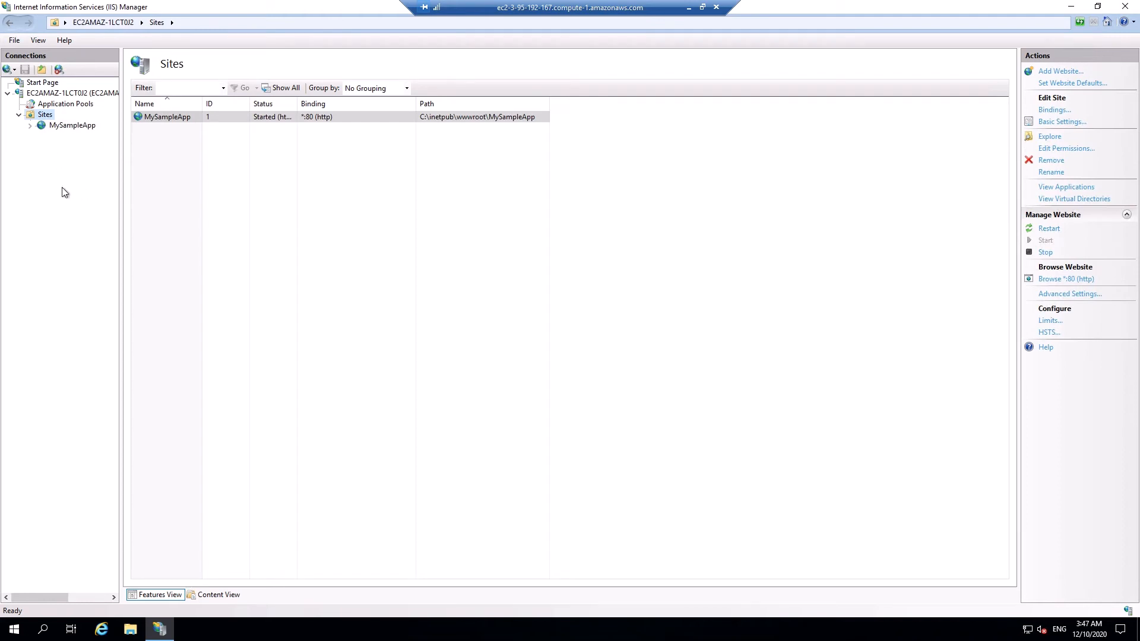
- Set up Web Deploy publishing on the MySampleApp site for the Administrator account, saving the publish settings file to the desktop
click(68, 126)
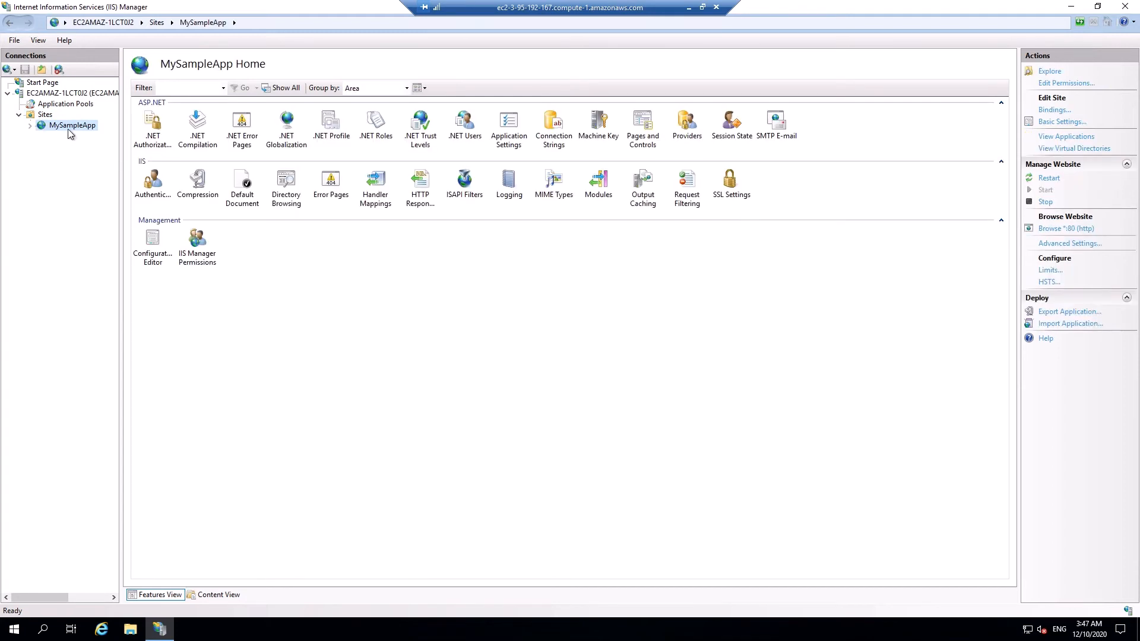
right_click(69, 128)
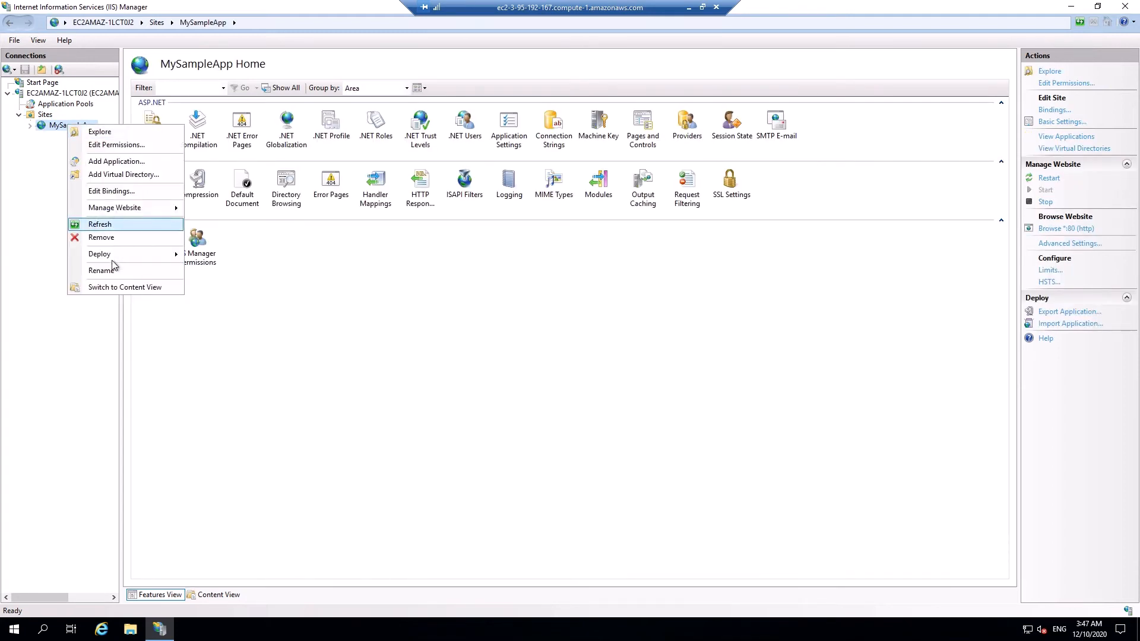
mouse_move(115, 255)
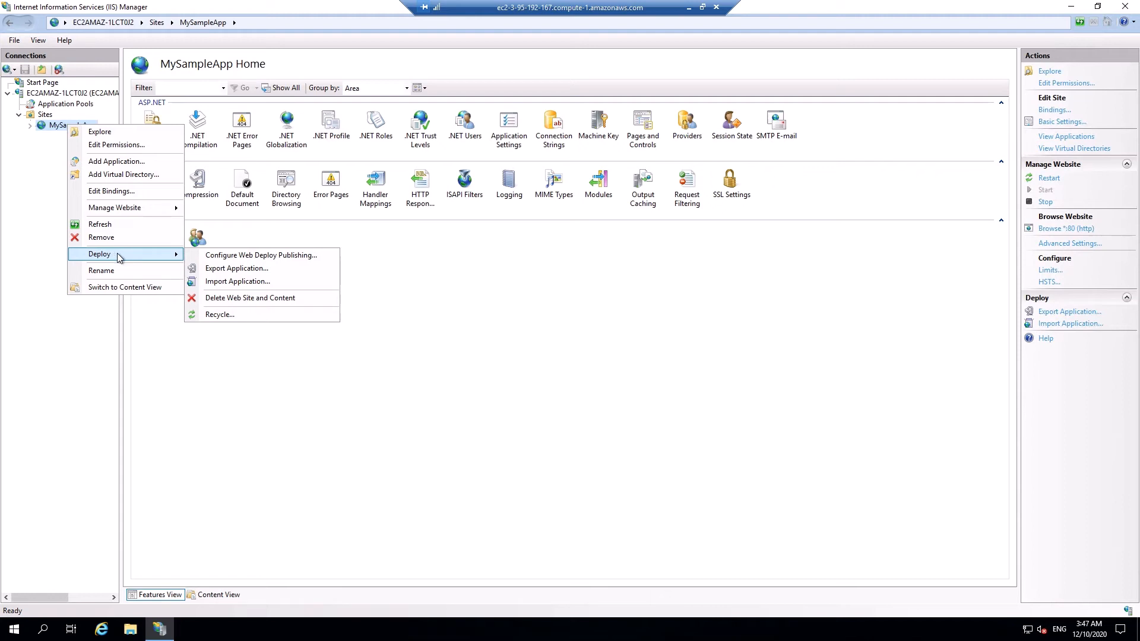
click(252, 256)
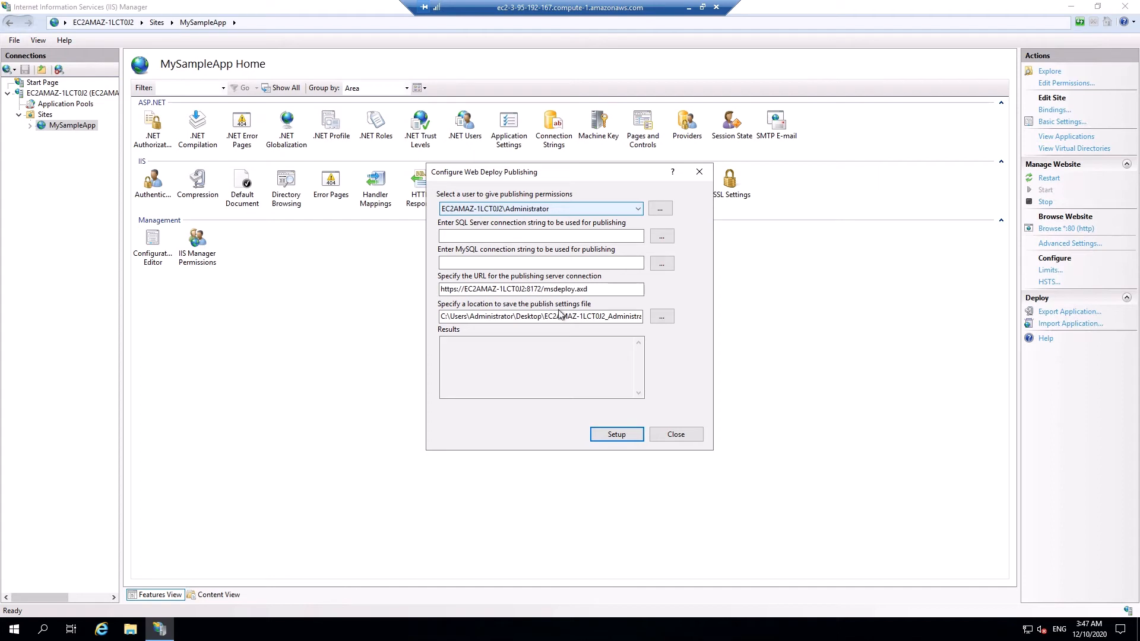
drag(581, 319, 642, 318)
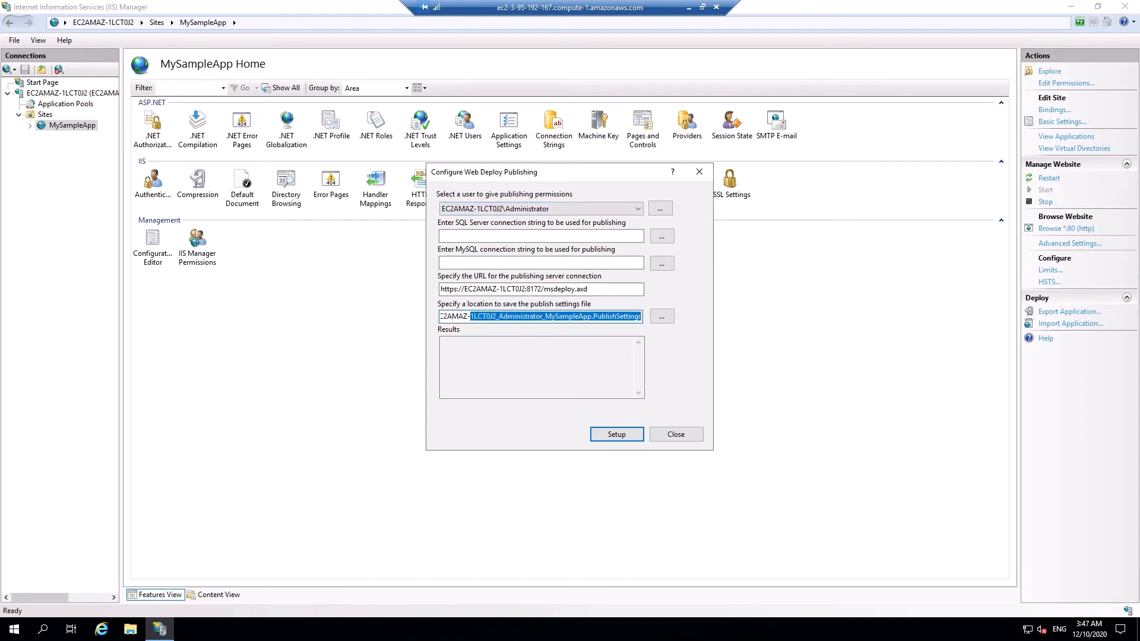
click(617, 435)
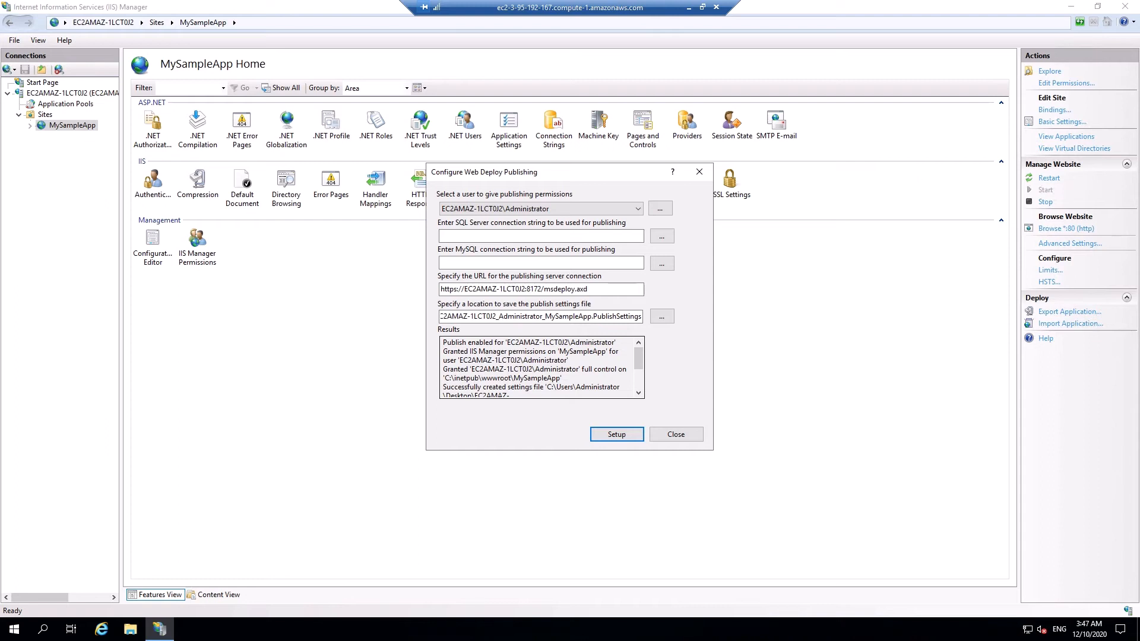
click(674, 438)
- Check the MySampleApp PublishSettings file on the server's desktop and minimize the Remote Desktop session
key(super+d)
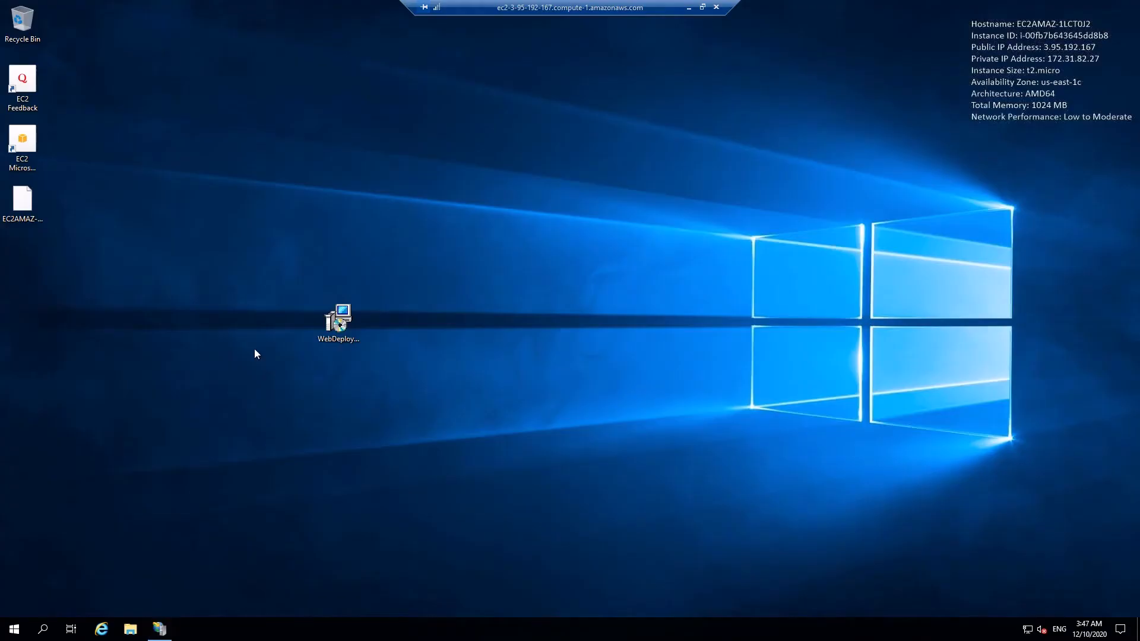
click(35, 201)
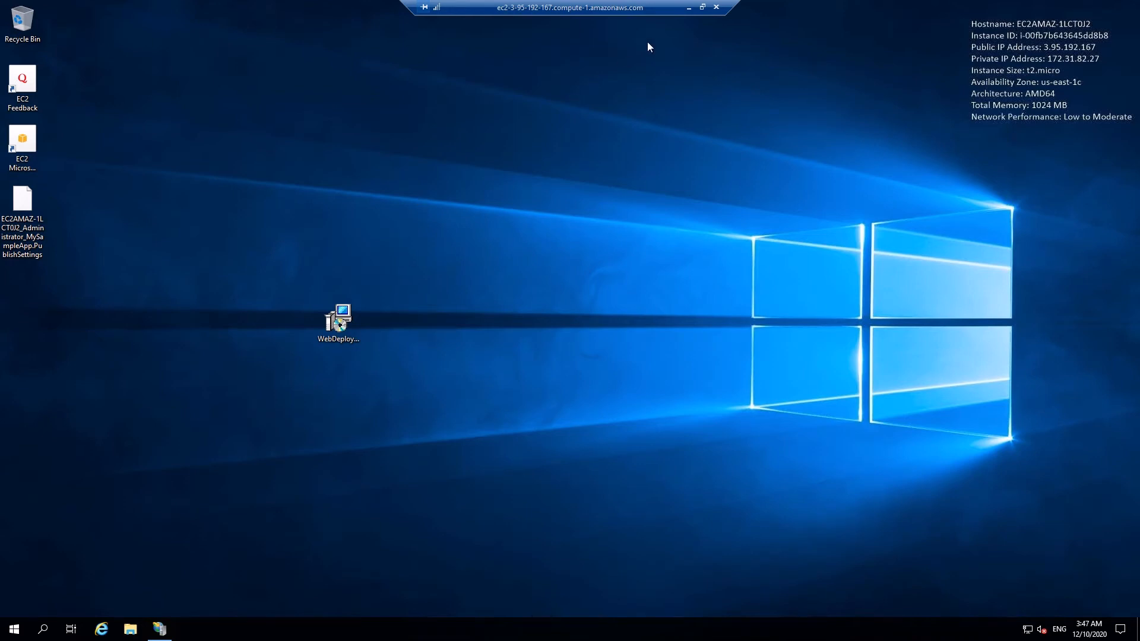
click(690, 9)
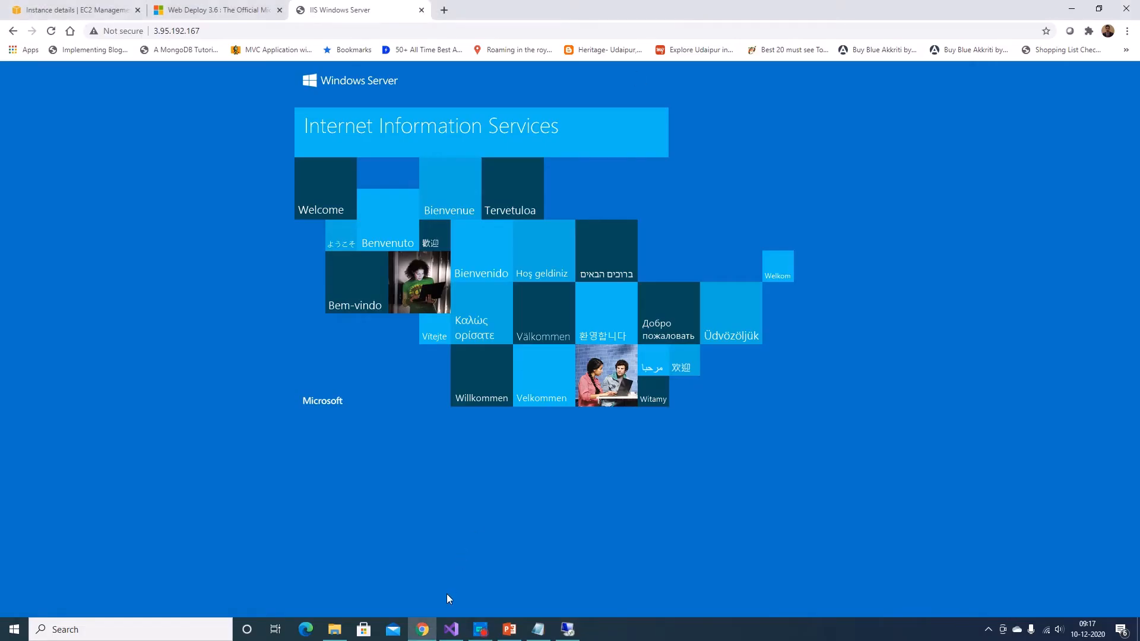
- Switch to Visual Studio 2019 and begin a new project from the C# ASP.NET Web Application (.NET Framework) template
click(446, 628)
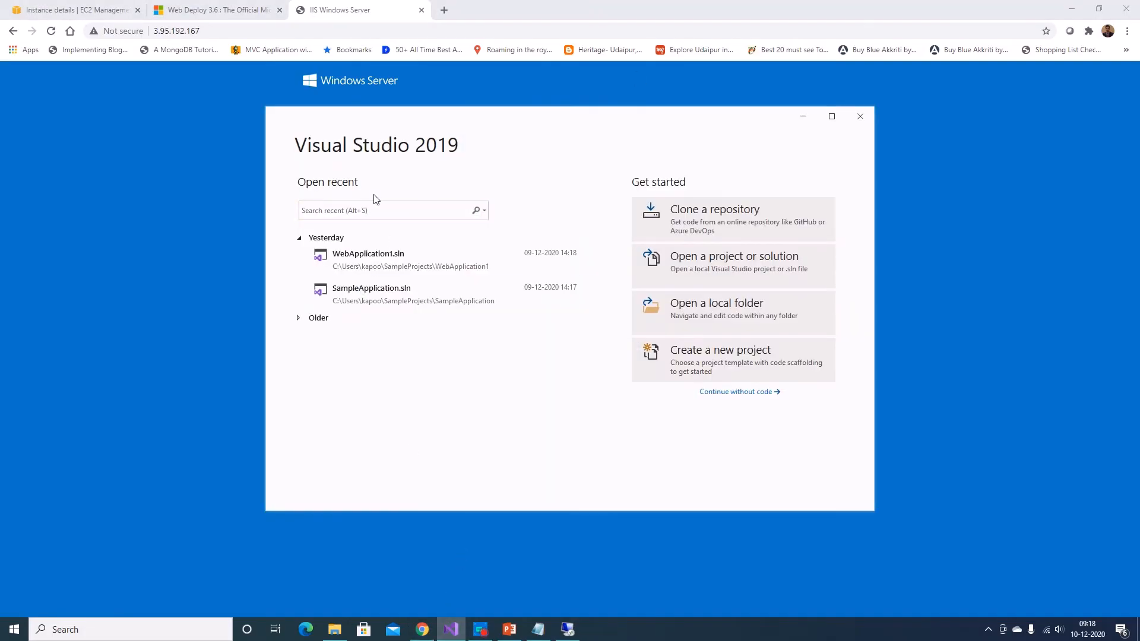
click(735, 357)
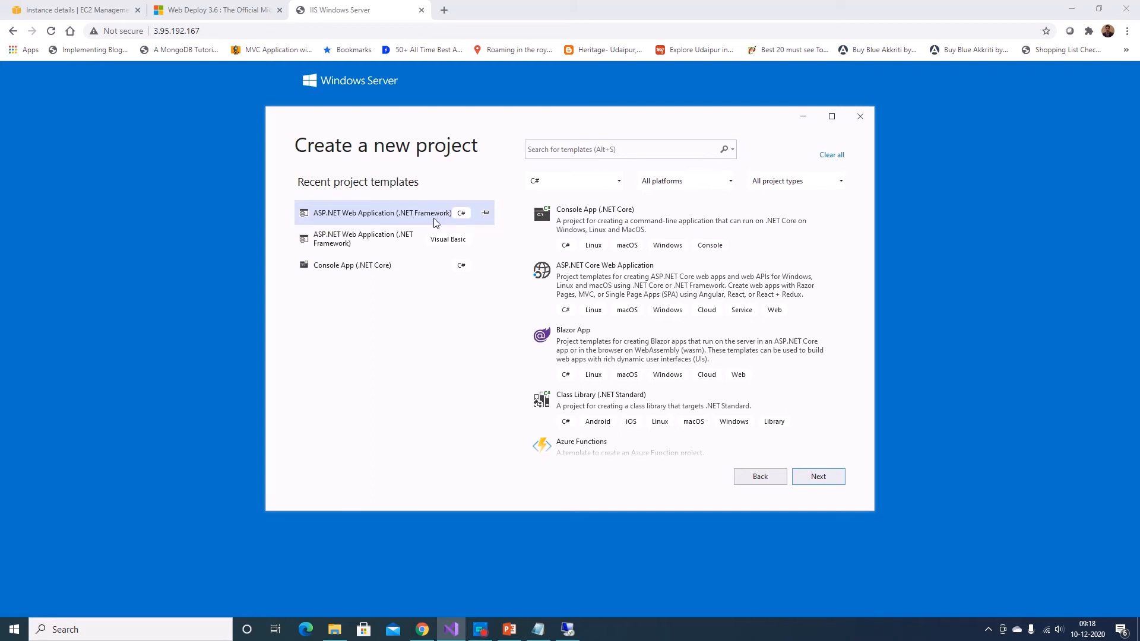
scroll(708, 279, down, 2)
scroll(707, 278, down, 3)
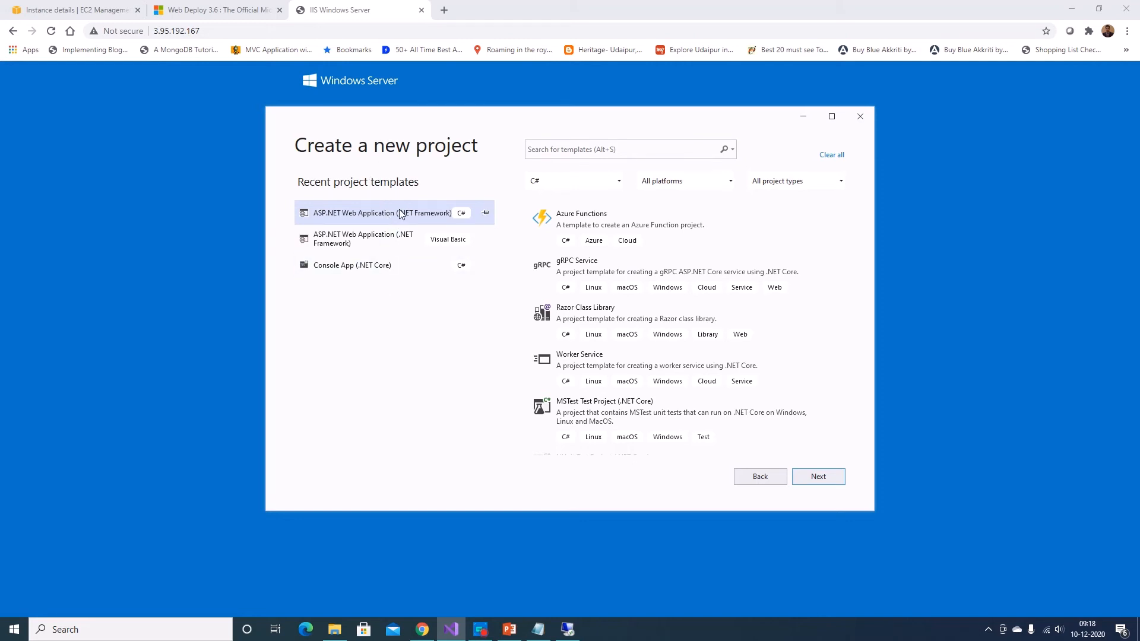
click(819, 478)
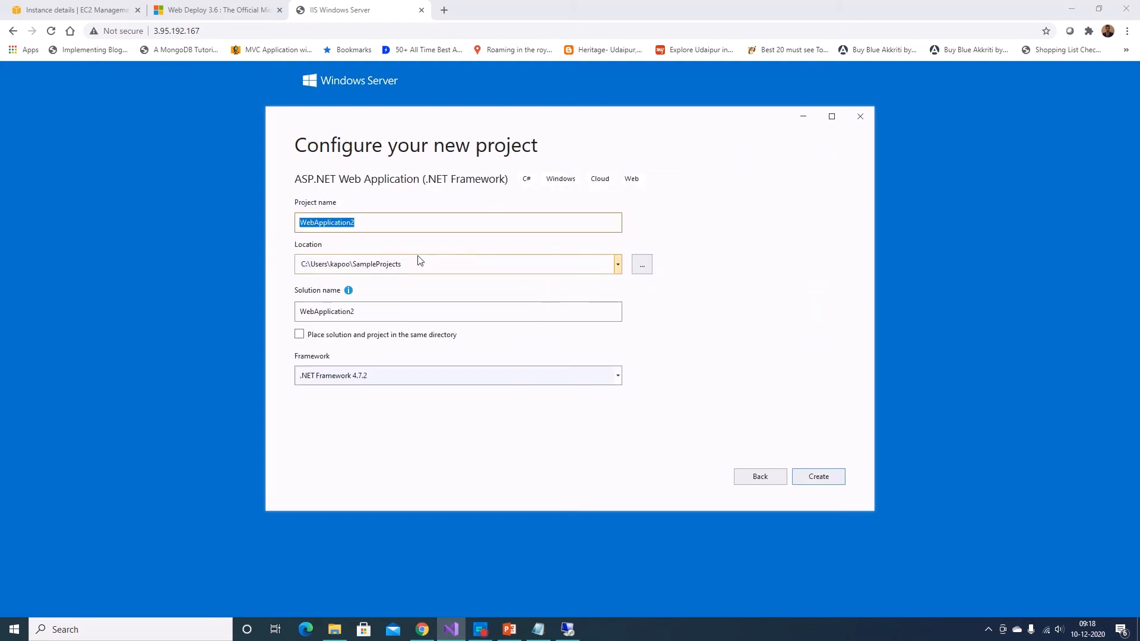
- Create the project as MySampleApplication using the MVC template without authentication, and test-run it locally in Microsoft Edge
text(MySam)
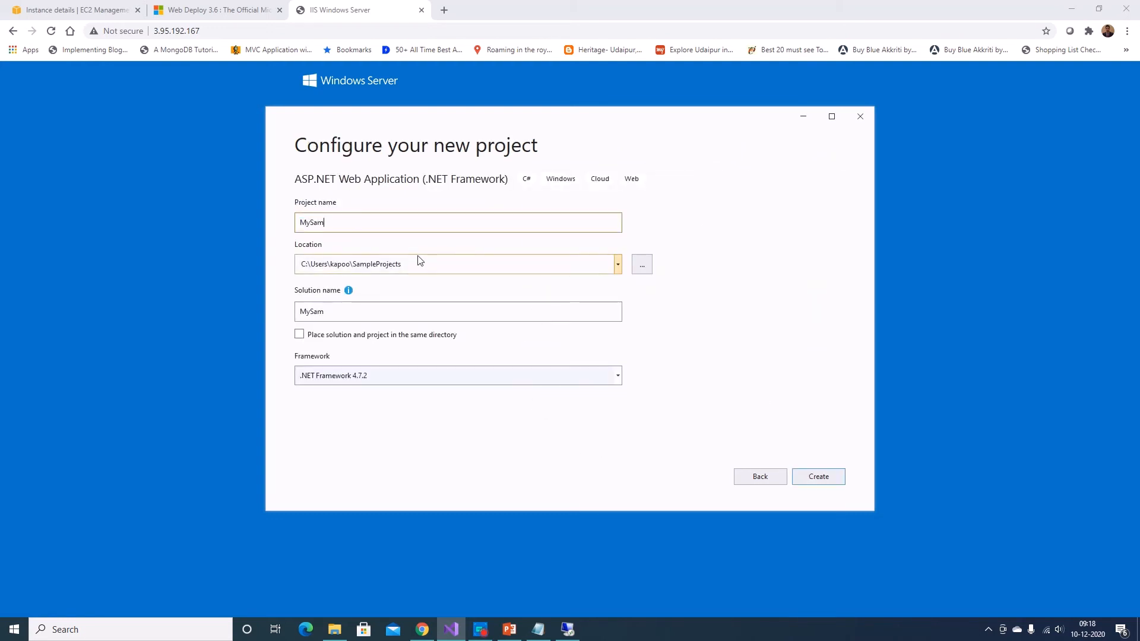
text(pleApplication)
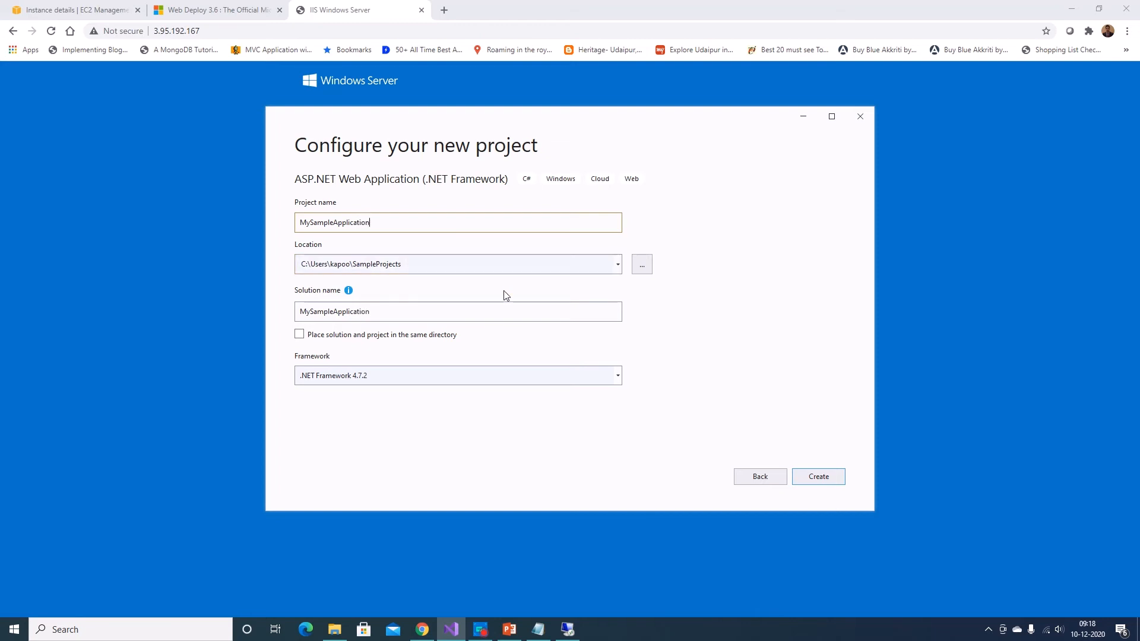
click(814, 481)
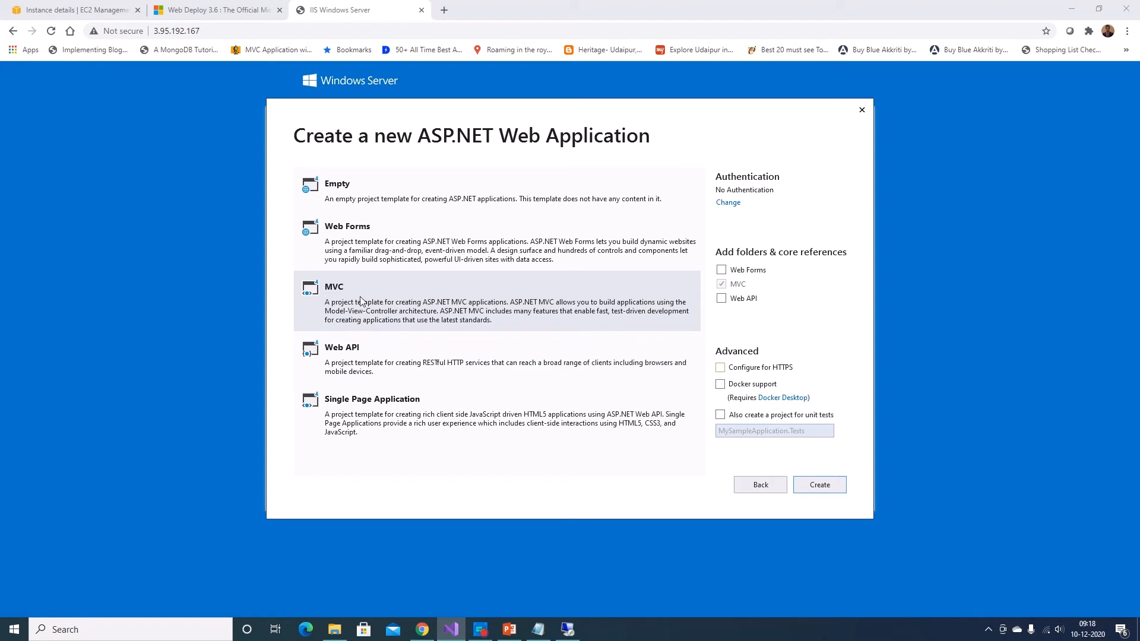
click(814, 484)
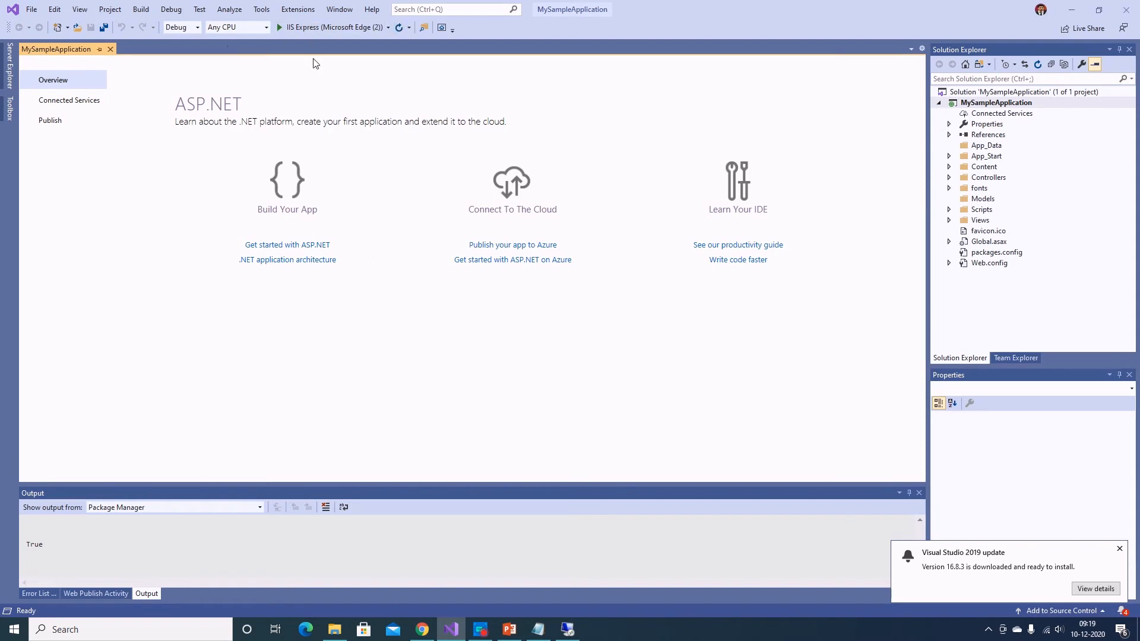
click(311, 27)
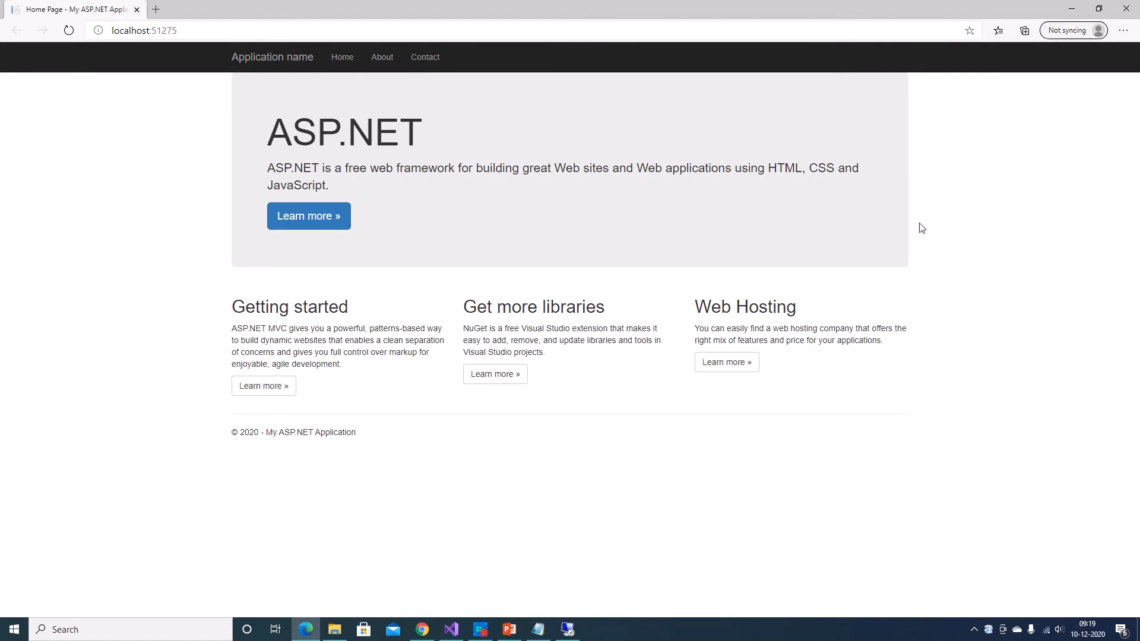
click(1127, 8)
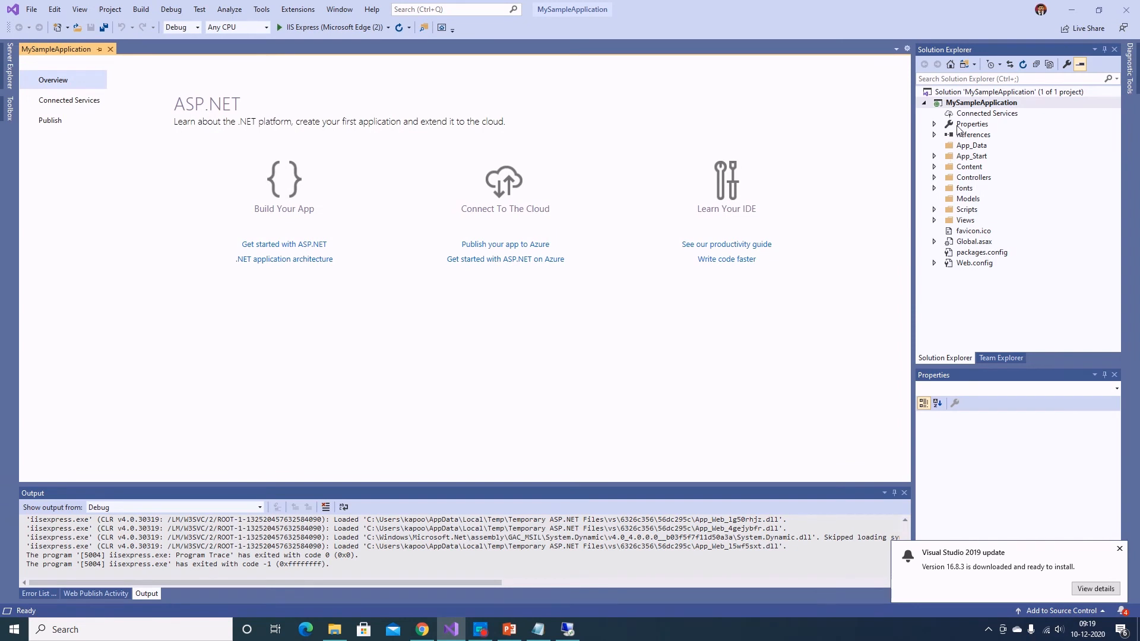
- Start publishing the MySampleApplication project to bring up the choice of publish targets
click(965, 106)
right_click(965, 106)
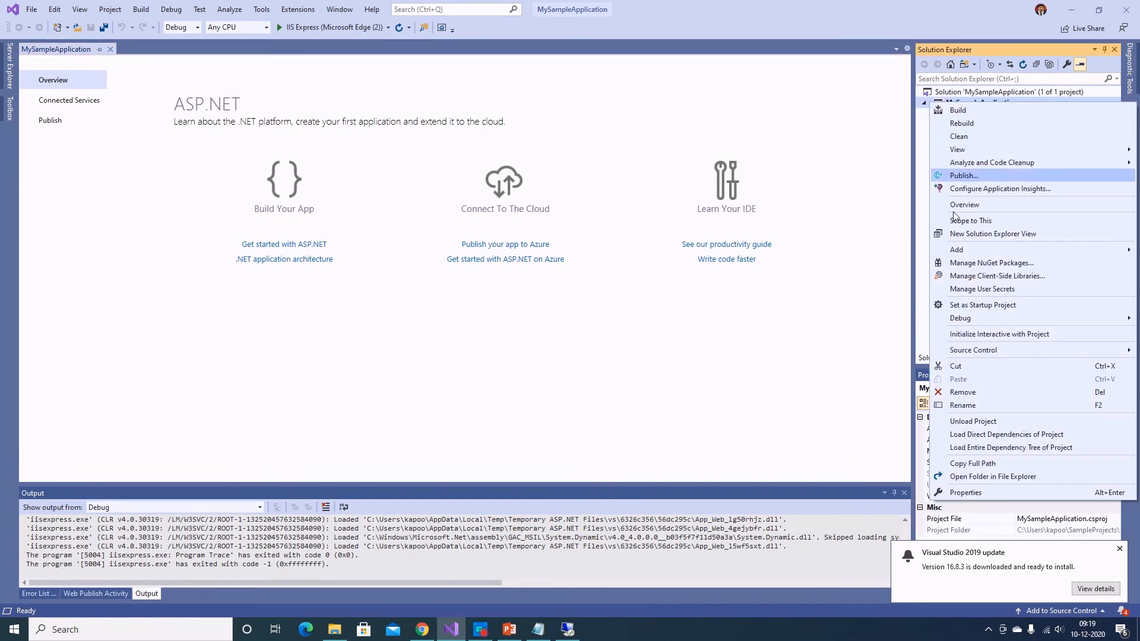
click(965, 177)
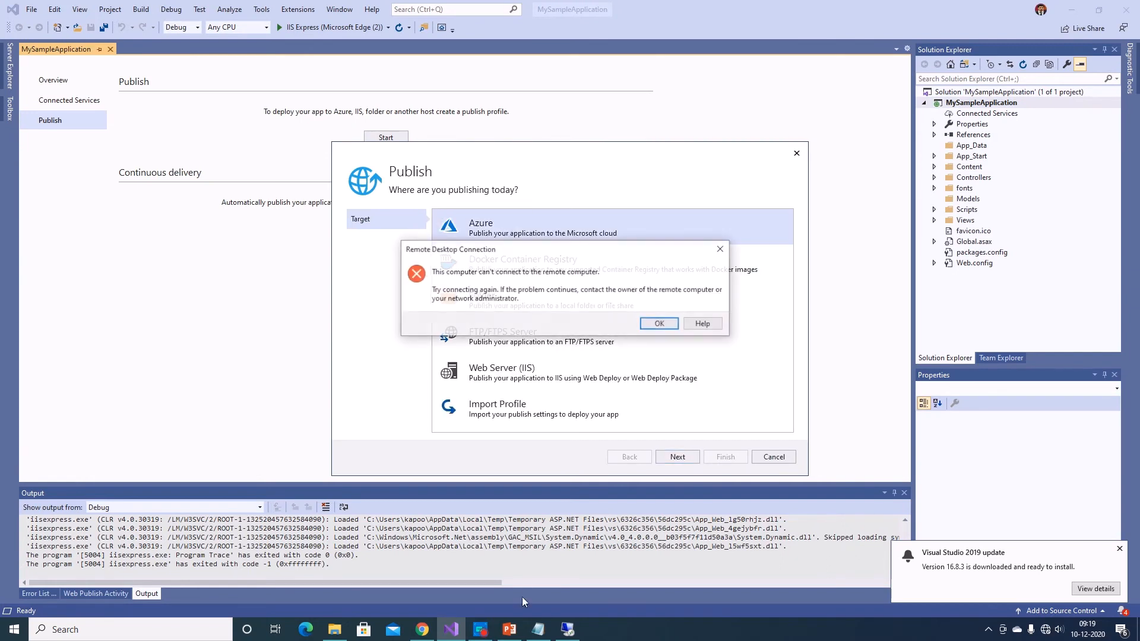
- Dismiss the Remote Desktop connection error and switch to the EC2 instance's details page in Chrome
click(661, 324)
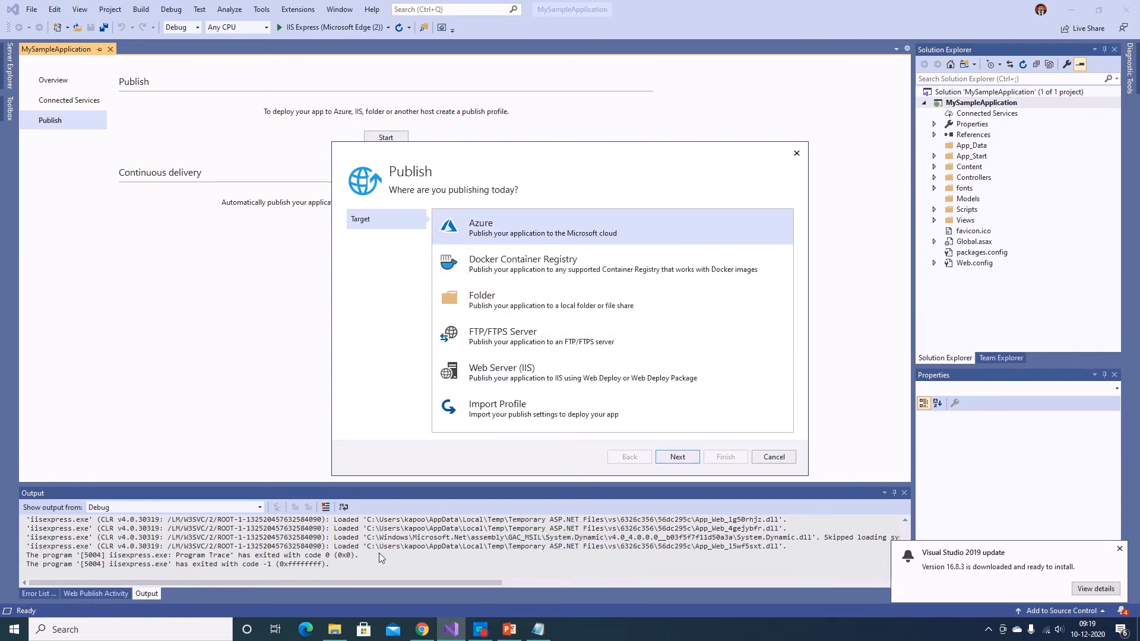
click(432, 629)
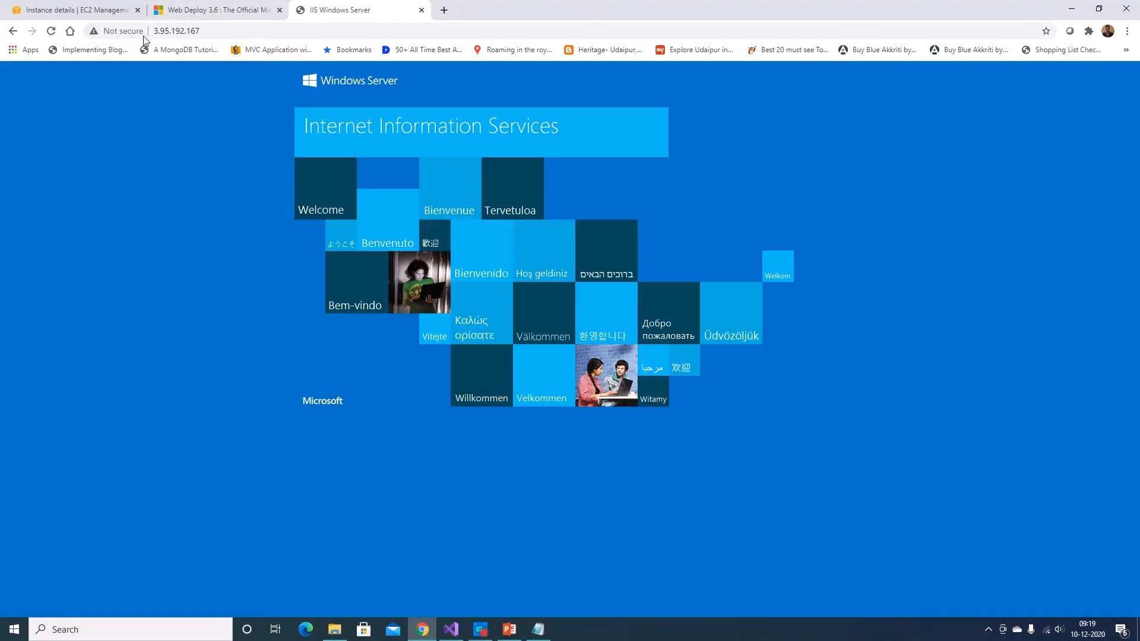
click(99, 10)
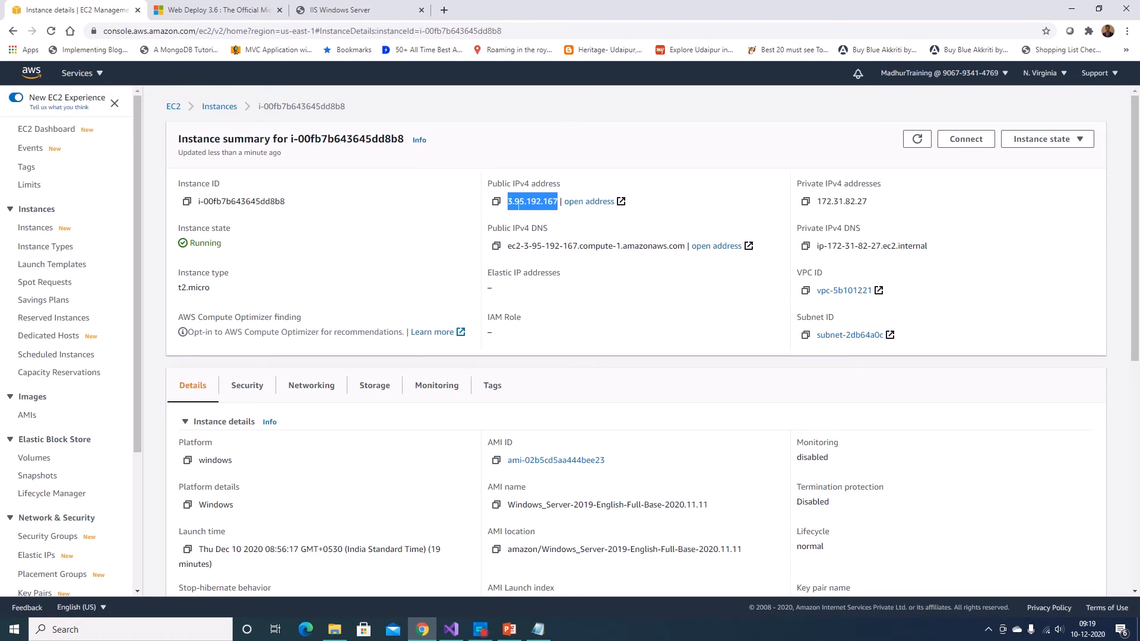
key(super+r)
text(r)
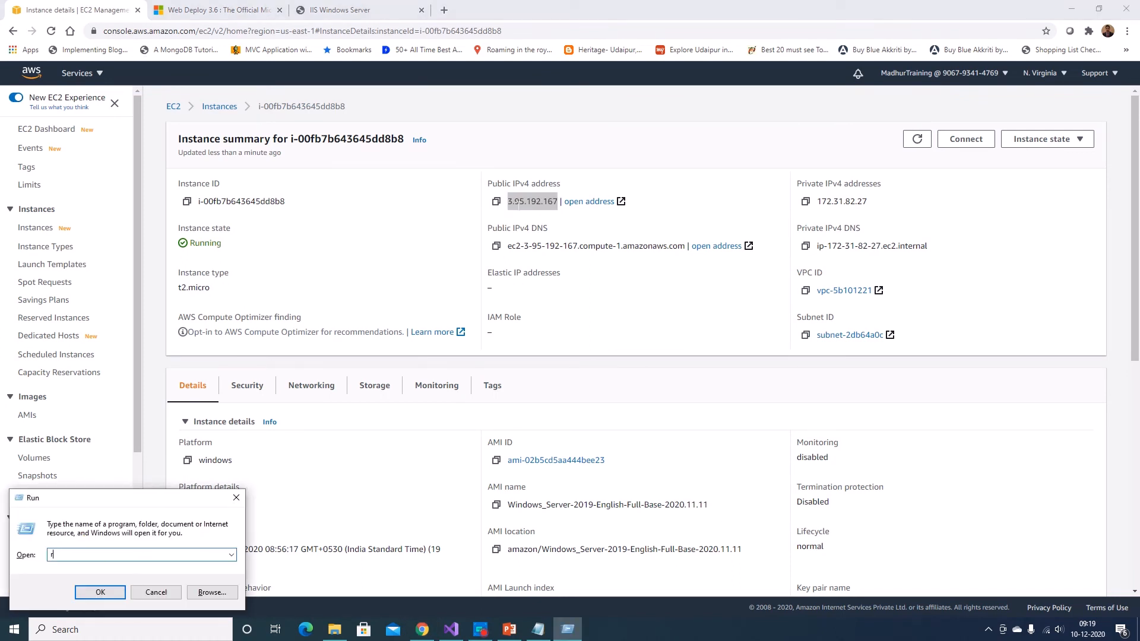
text(stsc)
key(Return)
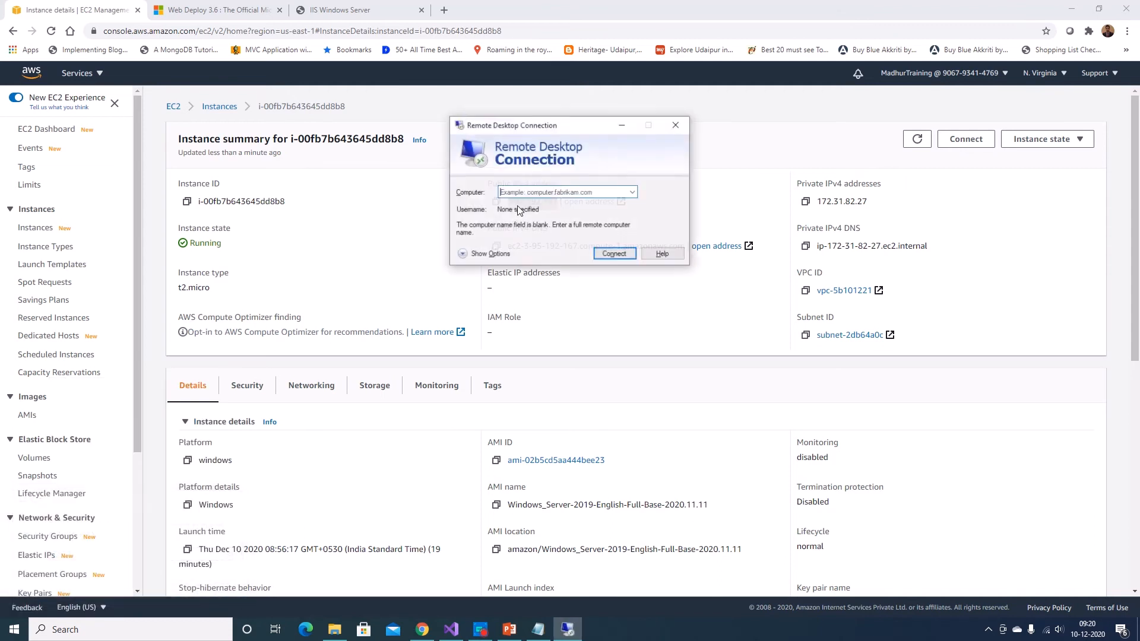
text(3.95.192.167)
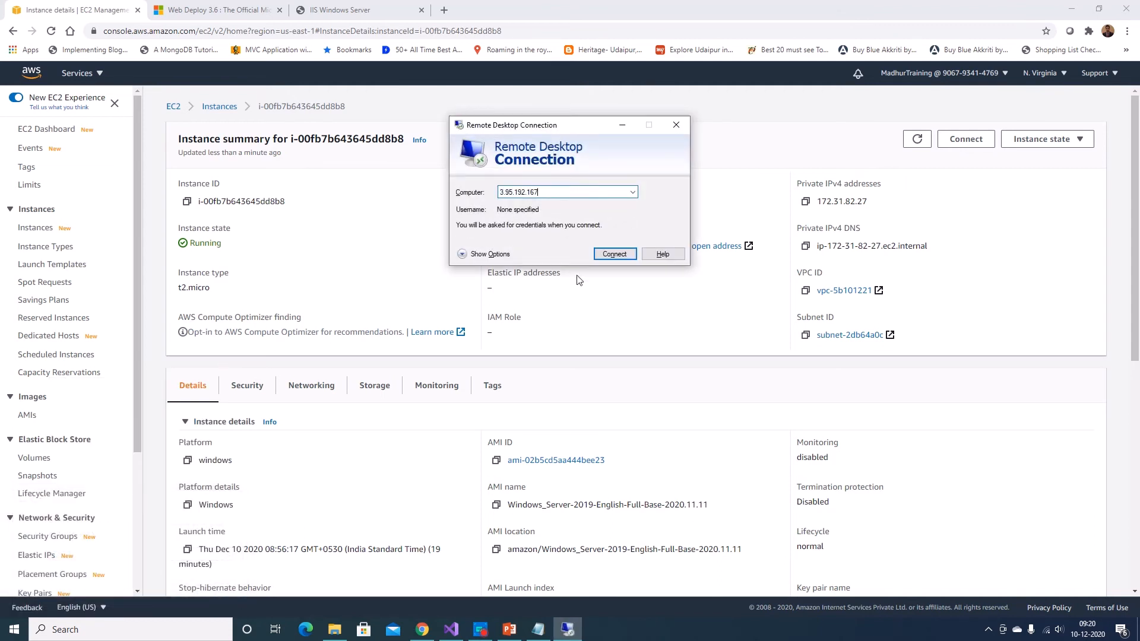
click(676, 125)
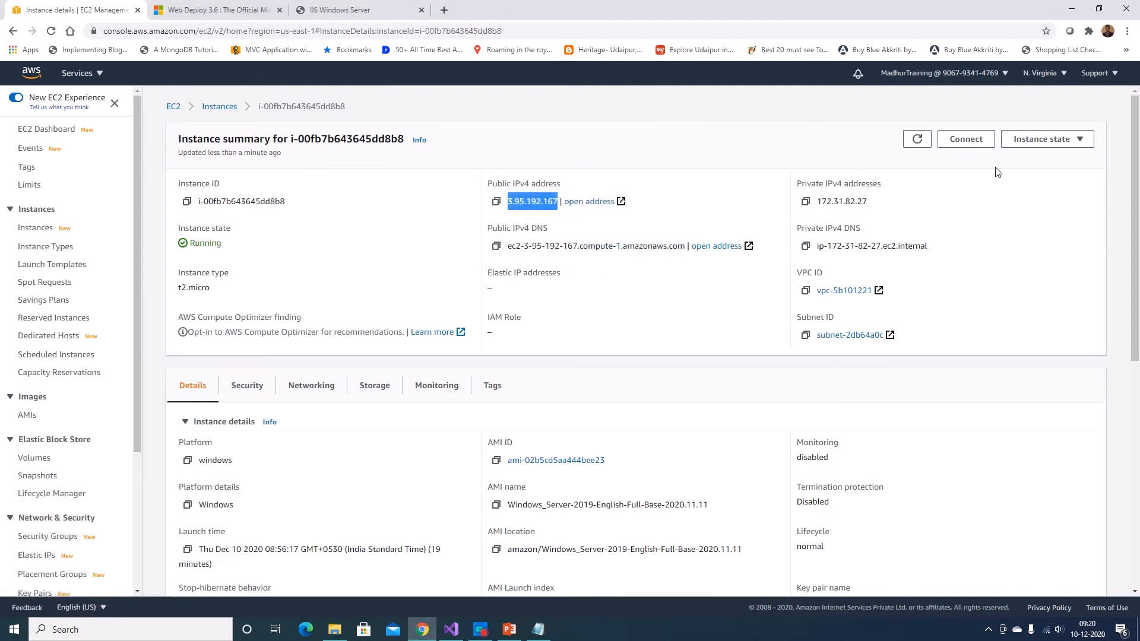
- Download the instance's remote desktop file from its RDP client connection options and start a connection with it
click(965, 140)
click(209, 209)
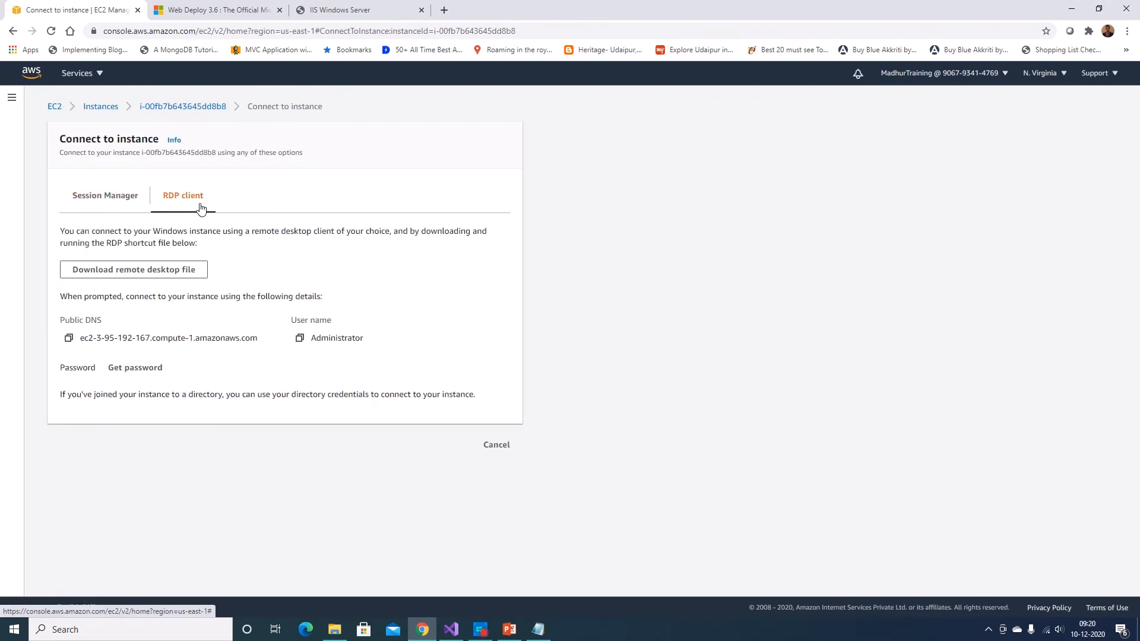
click(152, 282)
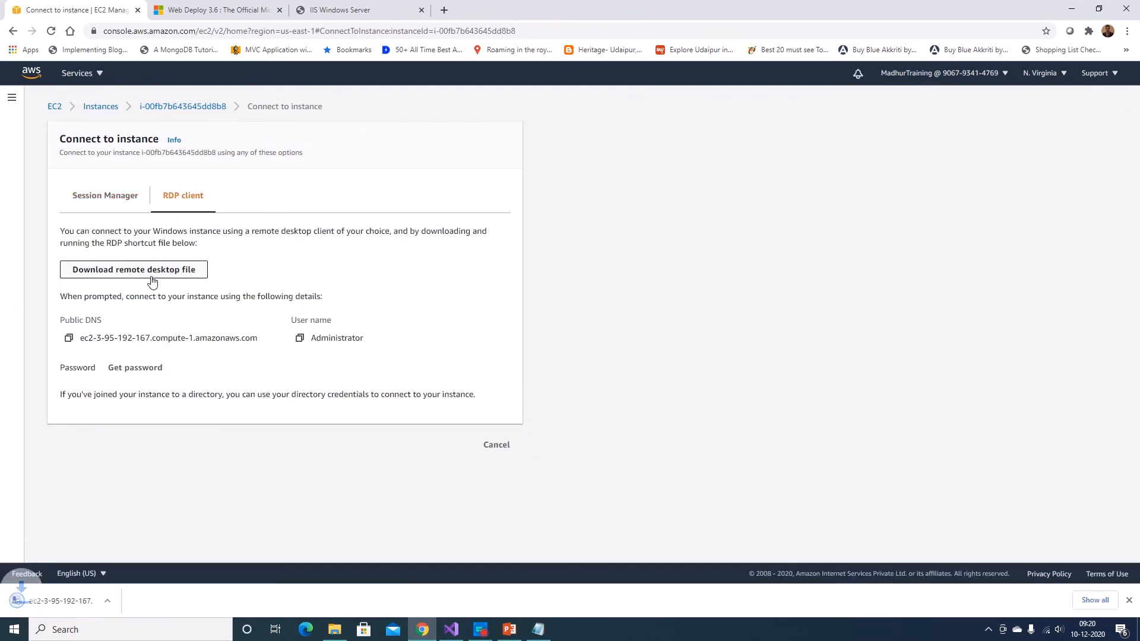
click(64, 601)
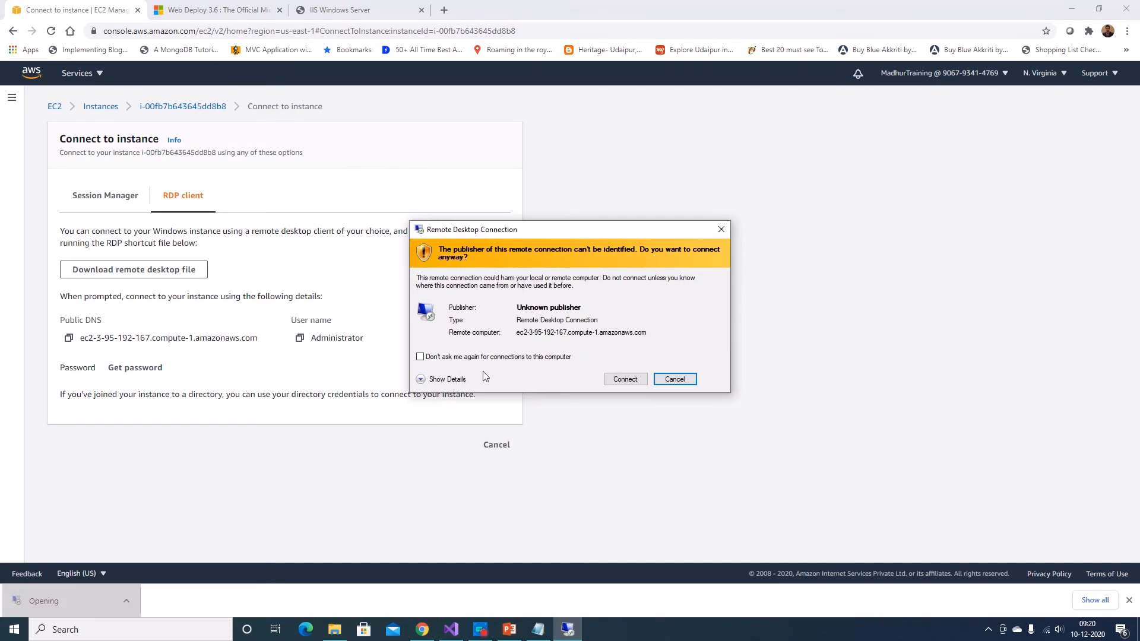
click(619, 381)
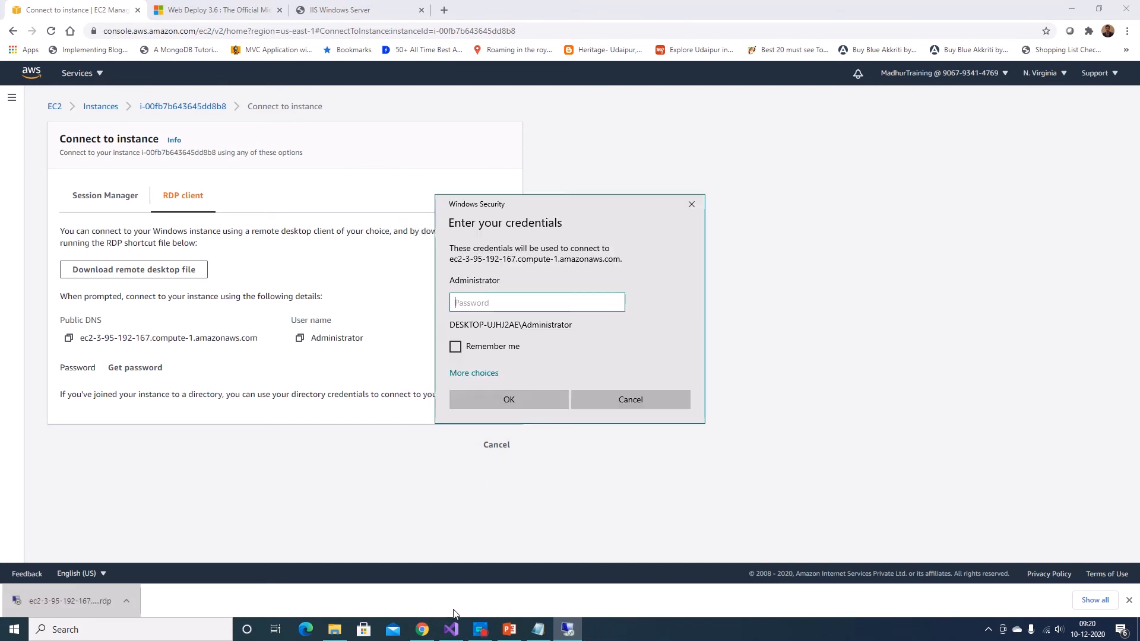
- Sign in to the server as Administrator with the password kept in Notepad, accepting the untrusted certificate
click(538, 630)
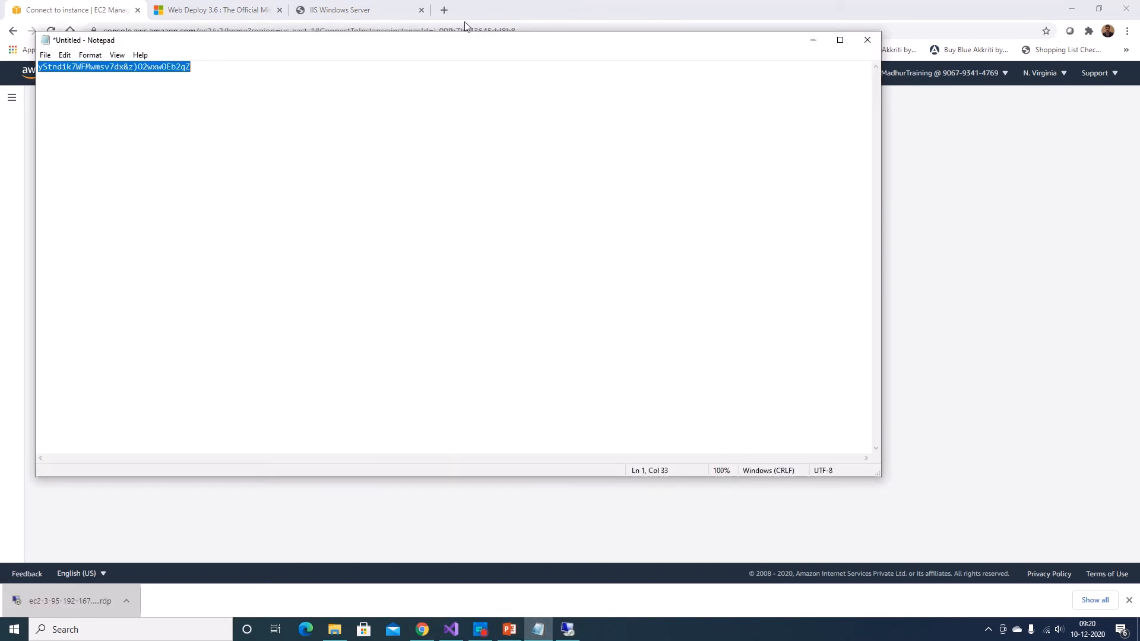
click(814, 39)
key(ctrl+v)
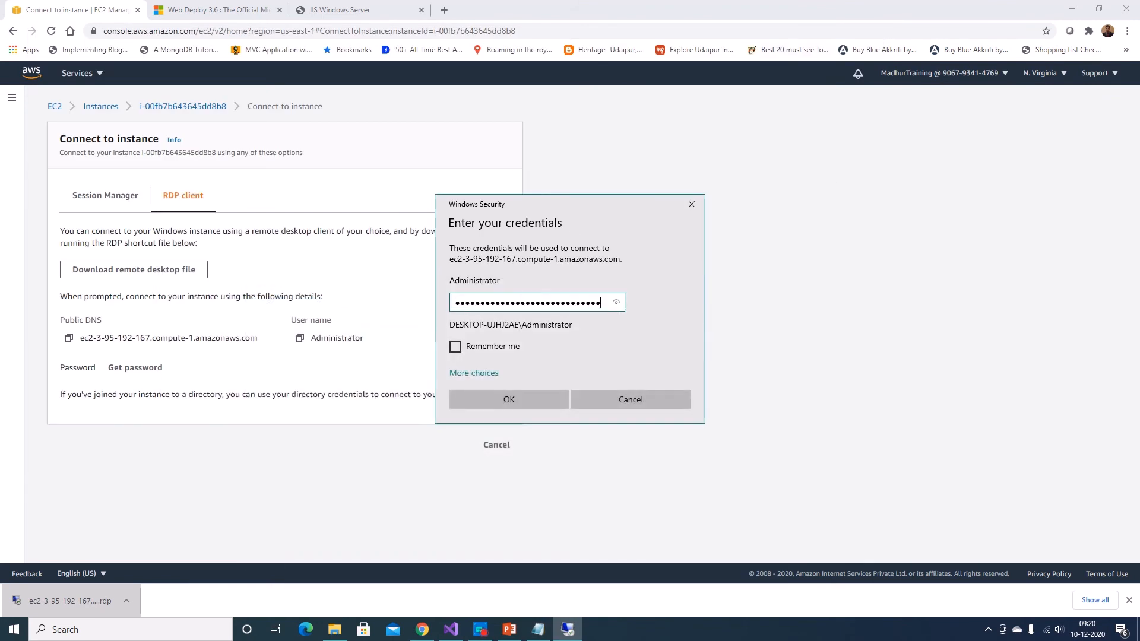
click(512, 395)
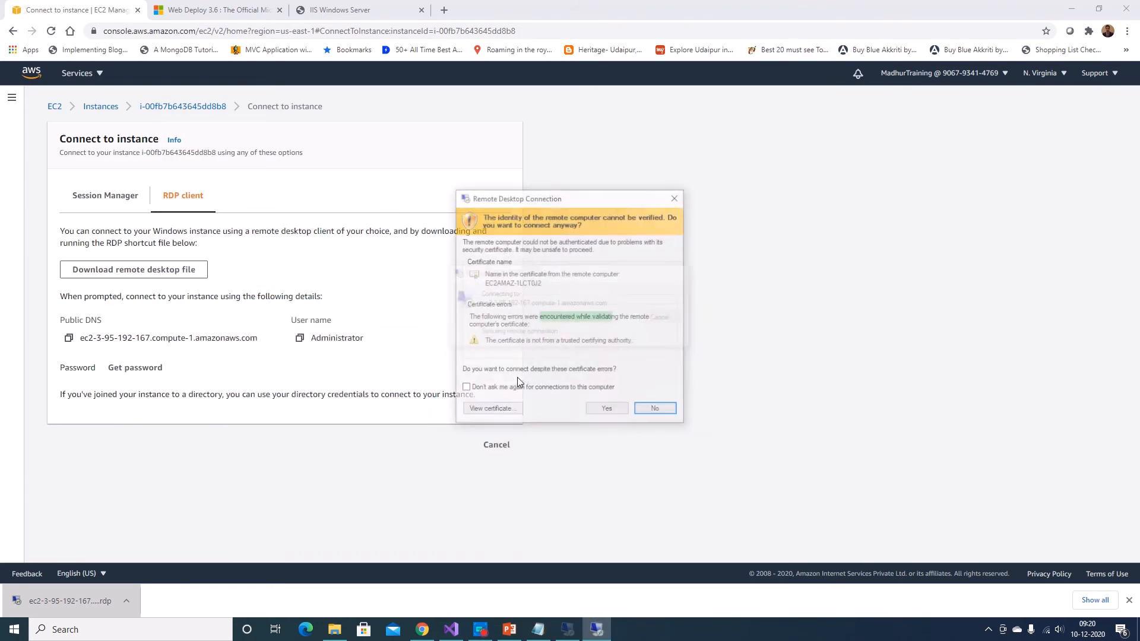
click(591, 409)
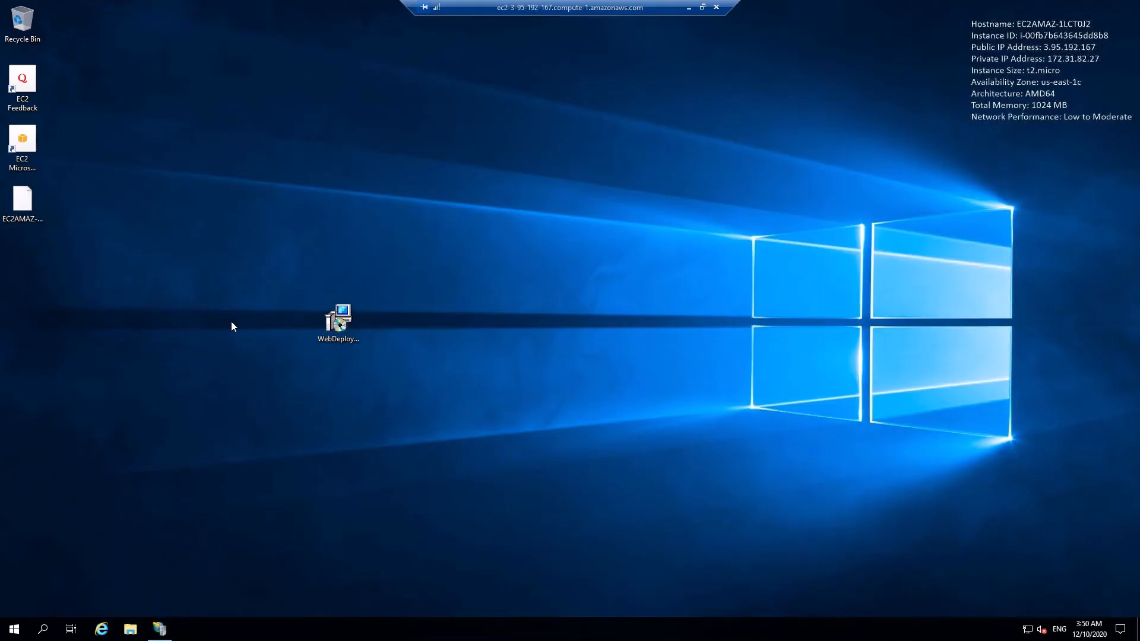
- Try to copy the MySampleApp PublishSettings file from the server's desktop to the local desktop
click(37, 223)
right_click(37, 224)
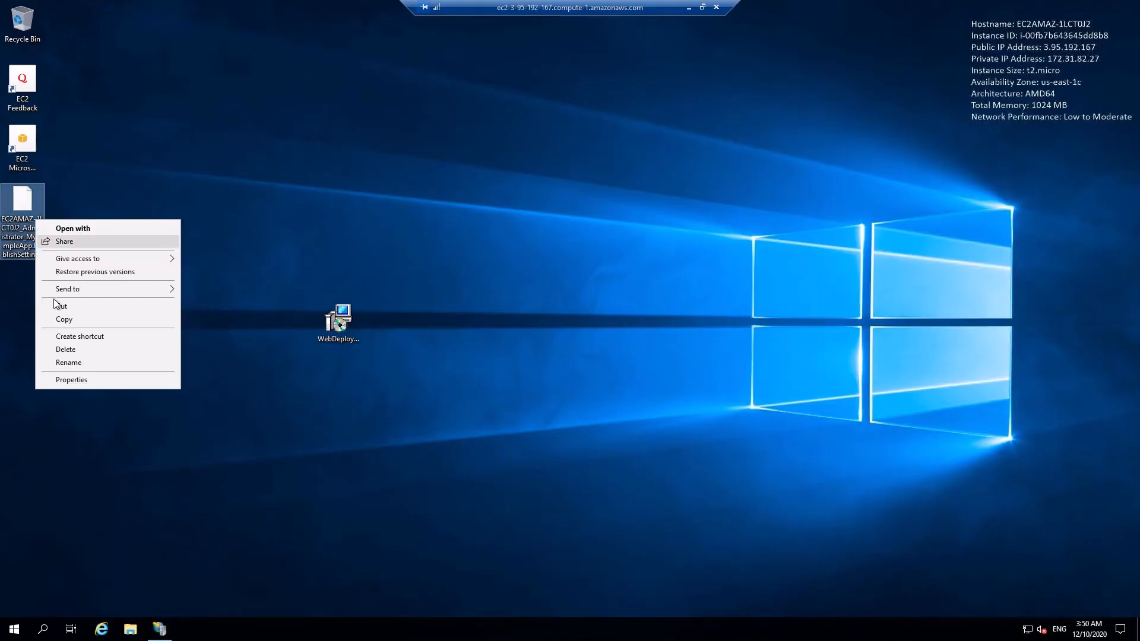
click(59, 319)
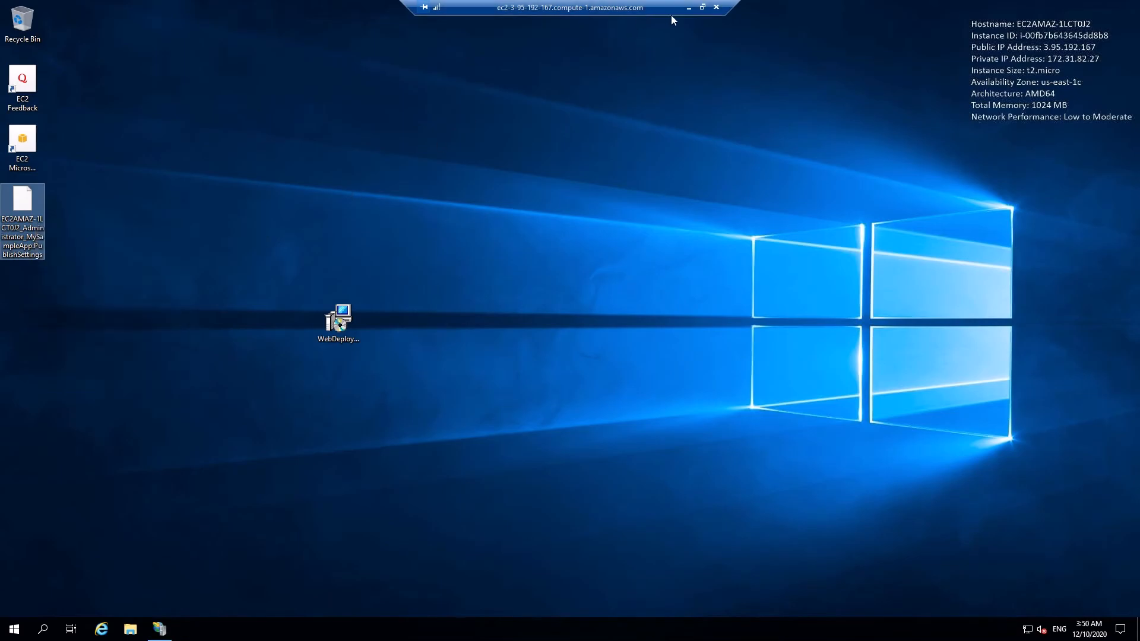
click(688, 7)
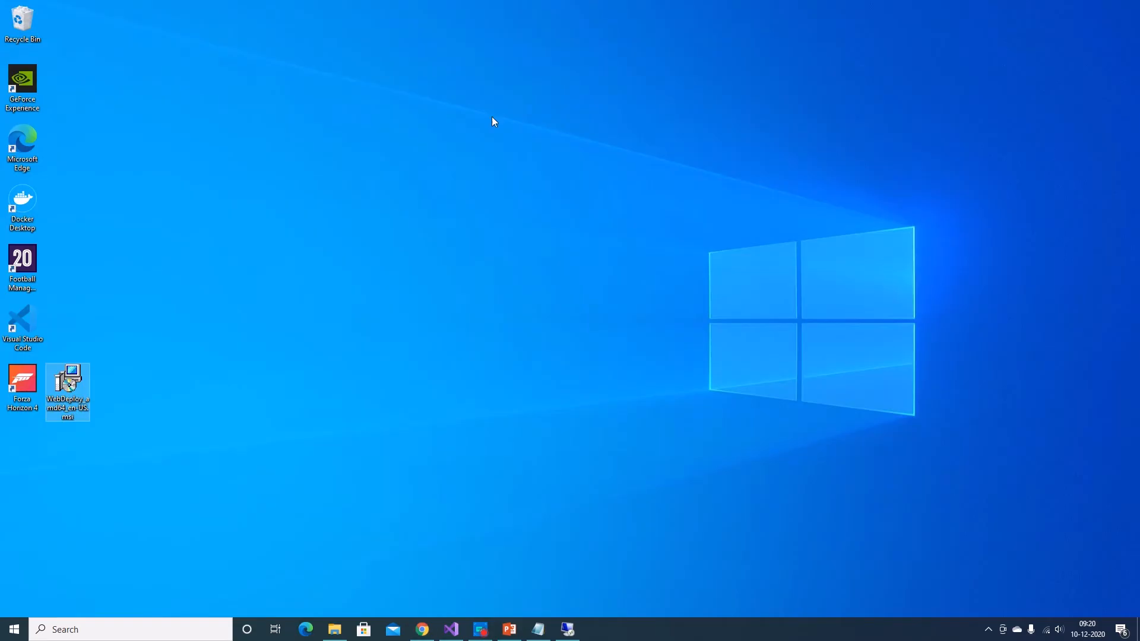
right_click(326, 168)
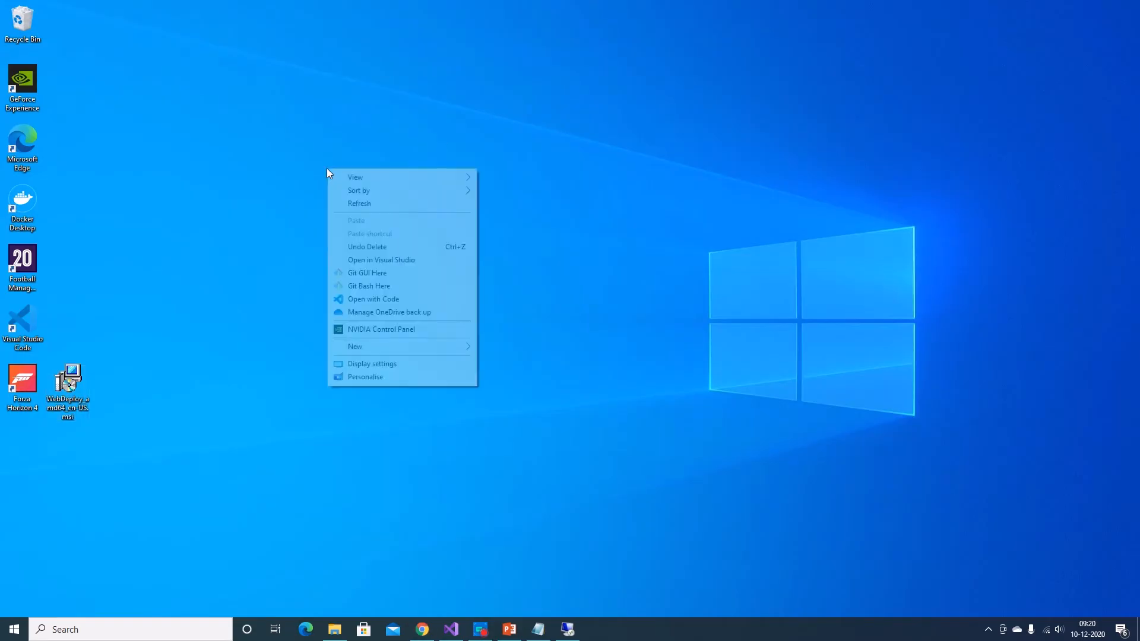
click(274, 263)
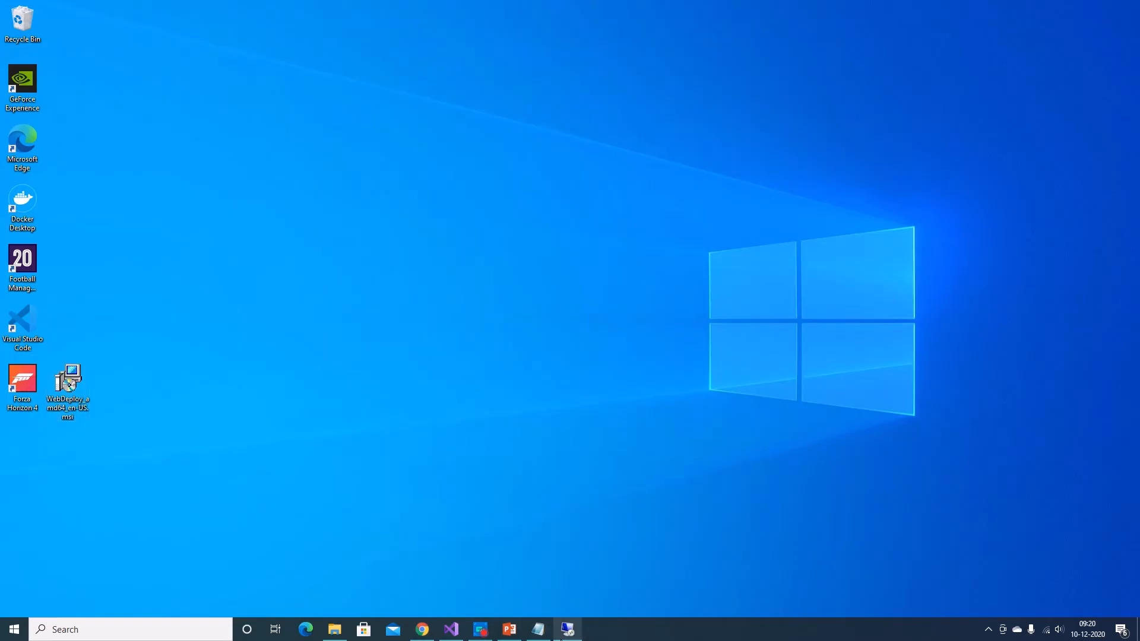
- Return to the Remote Desktop session, copy the MySampleApp PublishSettings file again and paste it onto the local desktop
click(567, 630)
click(29, 202)
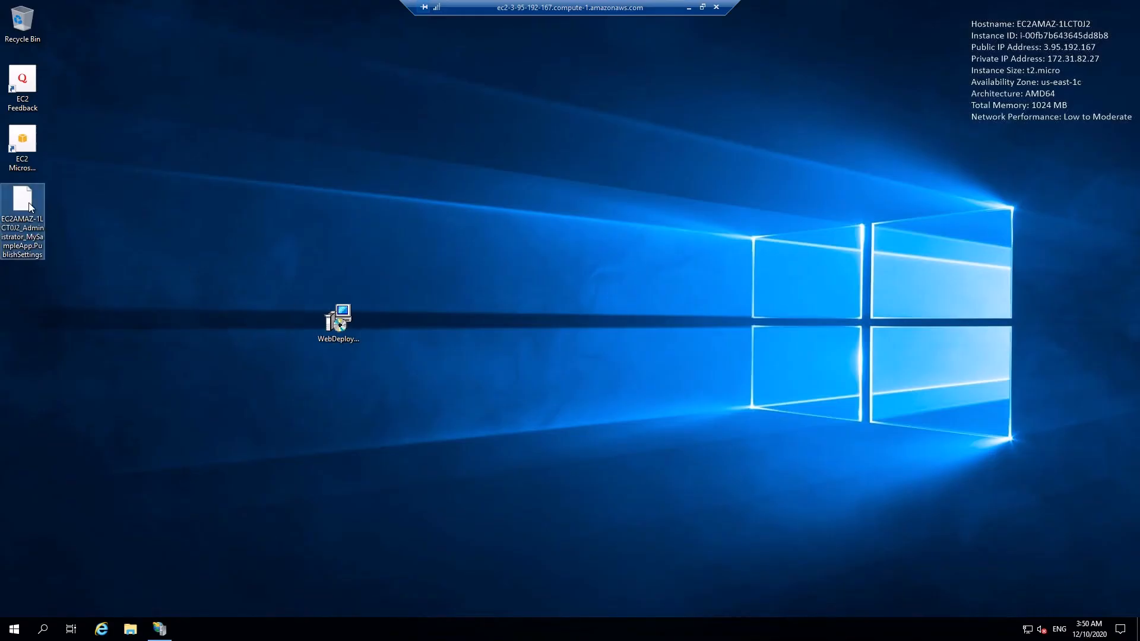
right_click(29, 205)
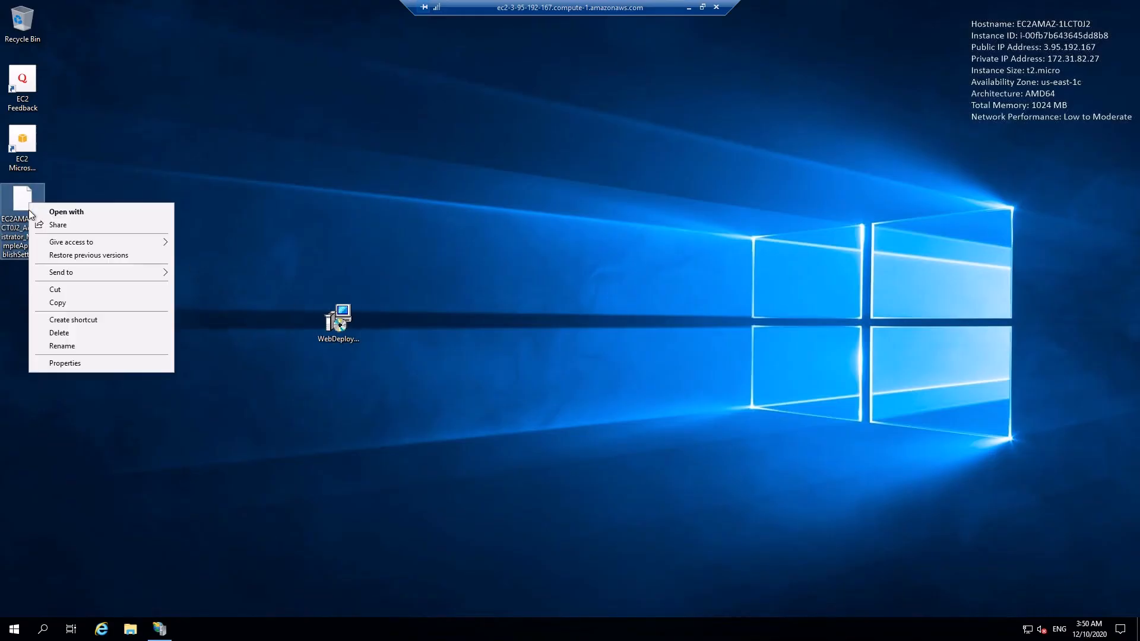
click(66, 304)
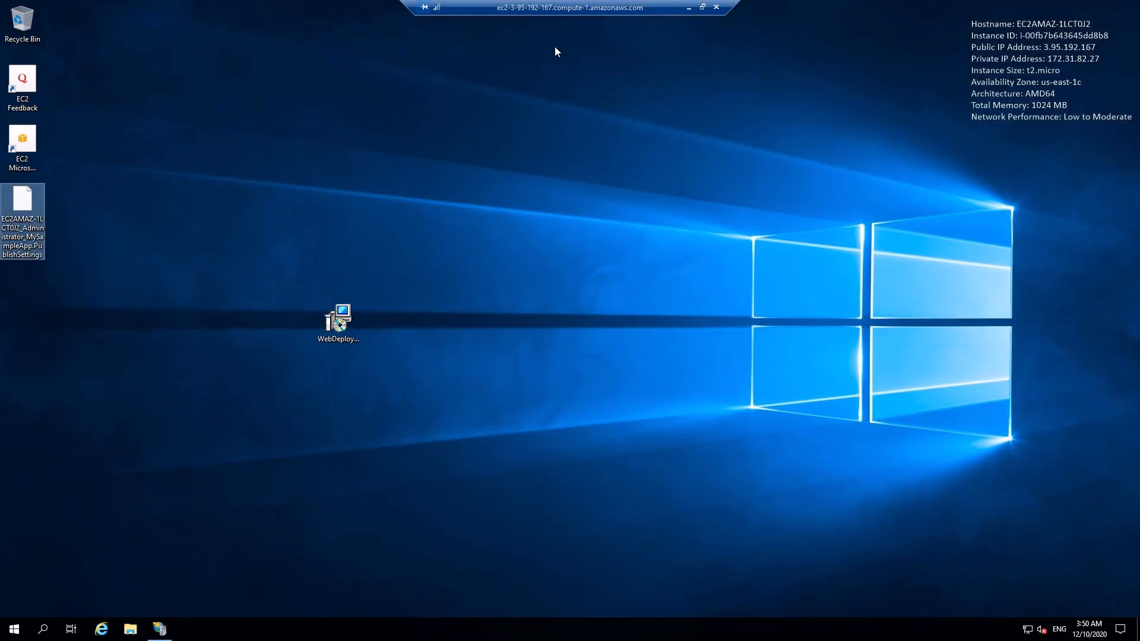
click(689, 8)
key(super+d)
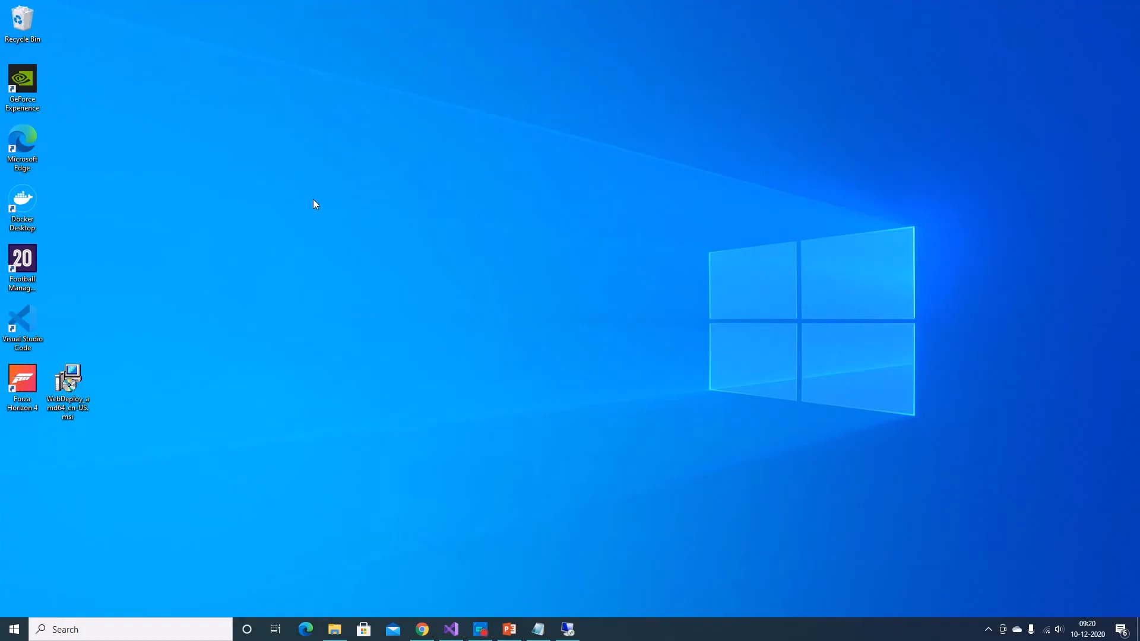
right_click(305, 244)
click(343, 248)
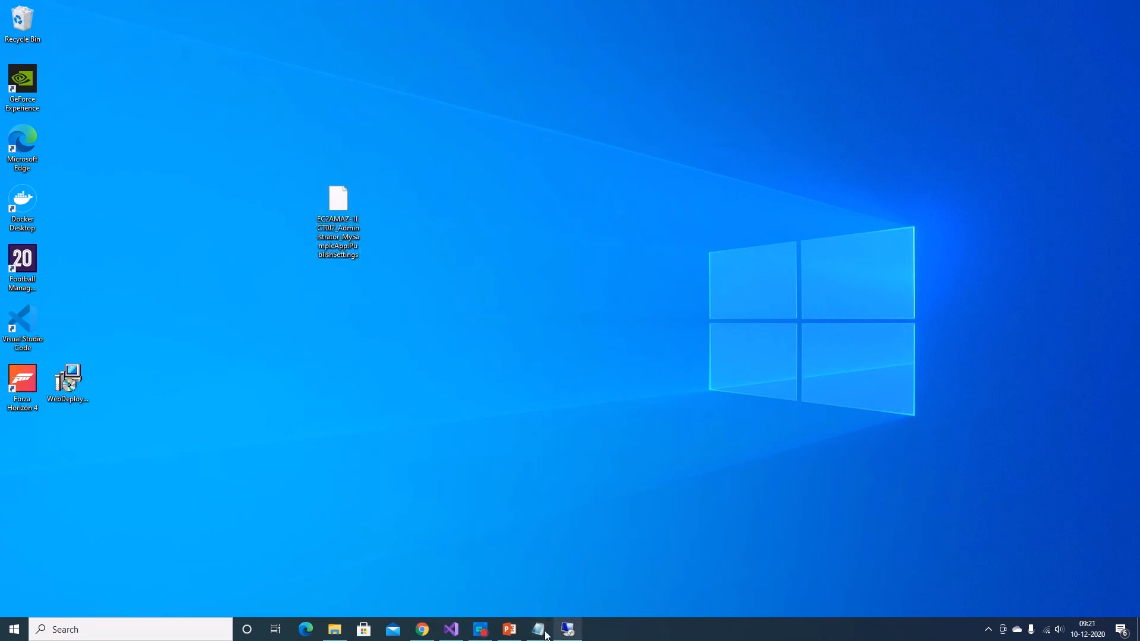
- Switch to Visual Studio and create MySampleApplication's publish profile by importing the MySampleApp PublishSettings file from the desktop
click(450, 629)
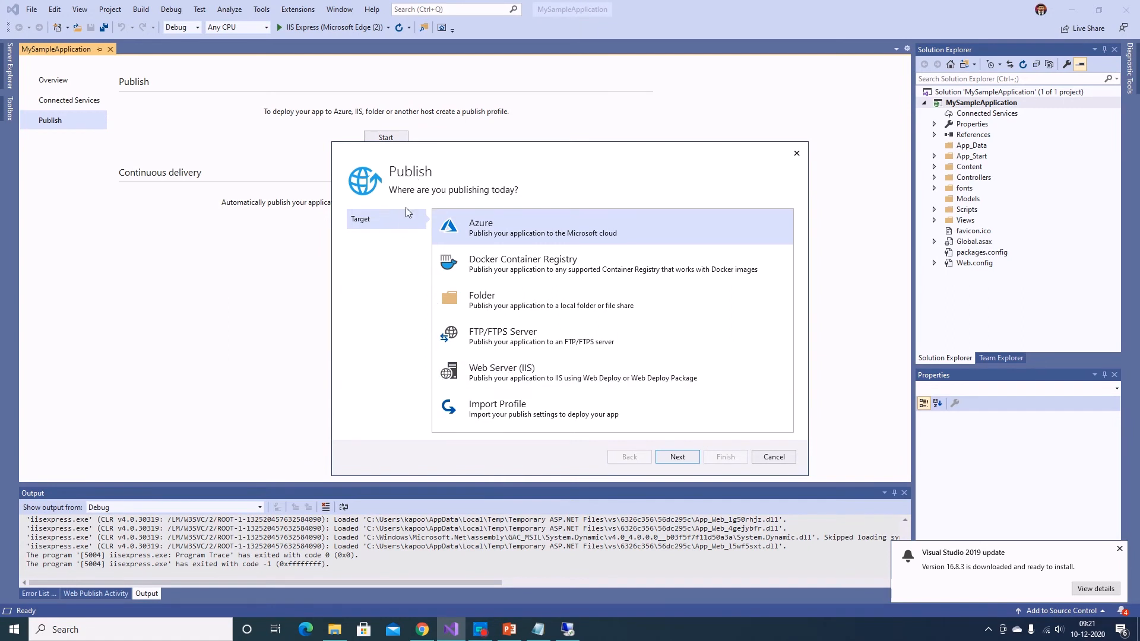
click(534, 415)
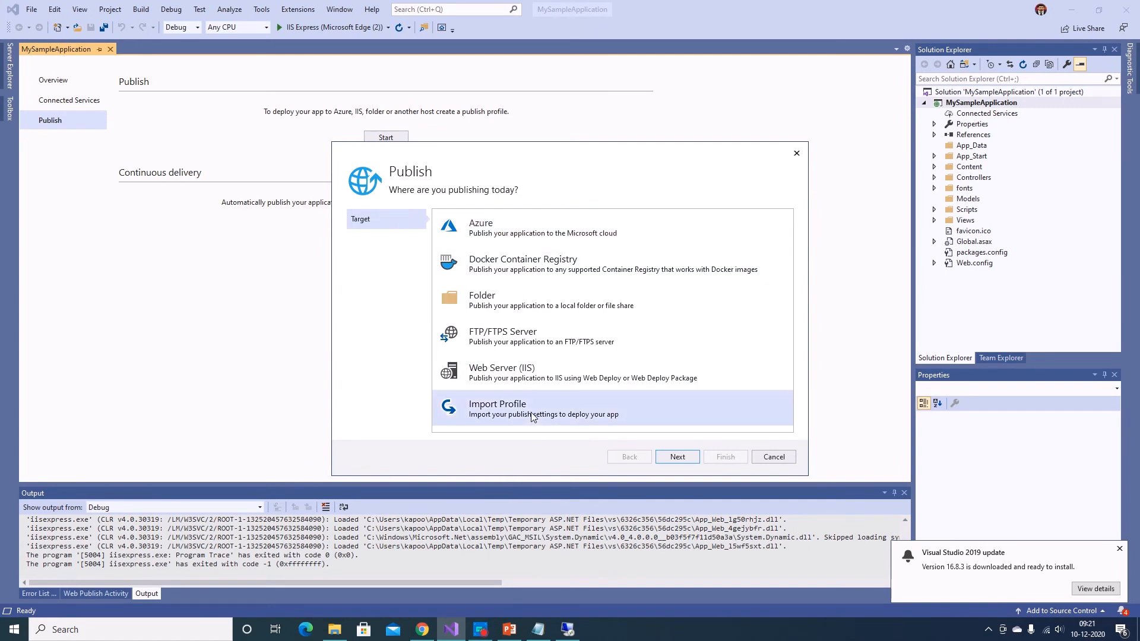
click(677, 458)
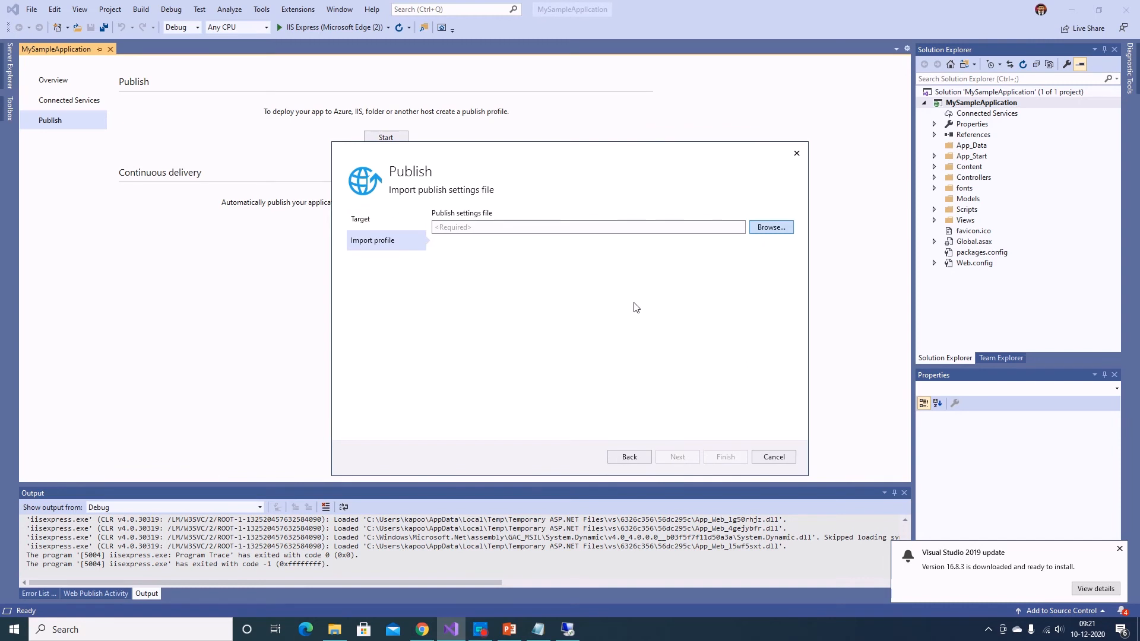
click(756, 232)
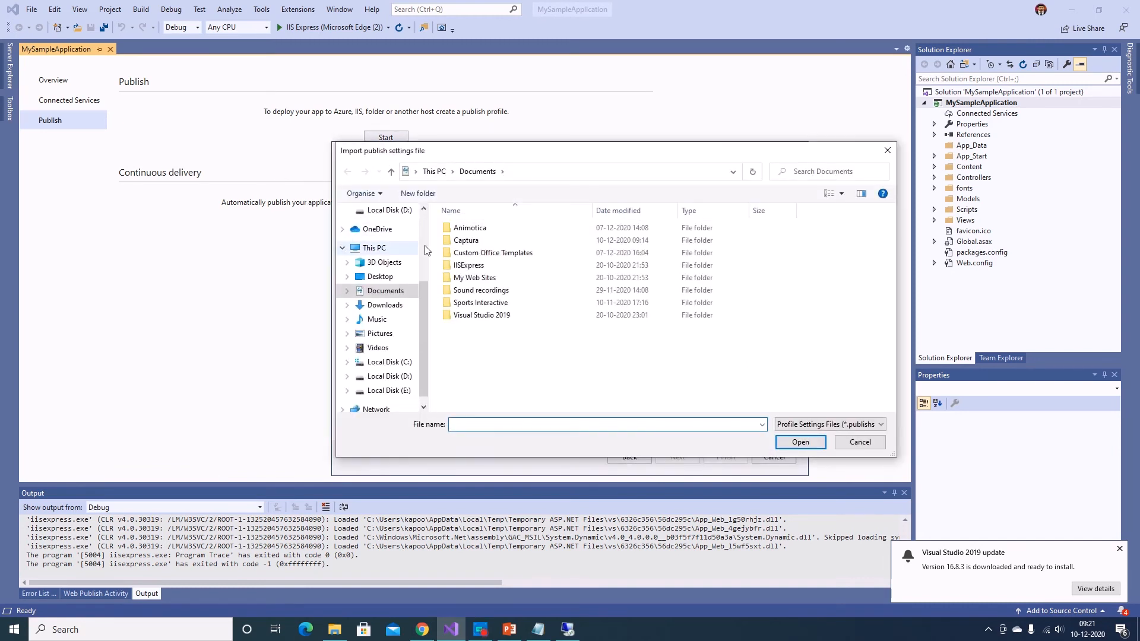
click(388, 279)
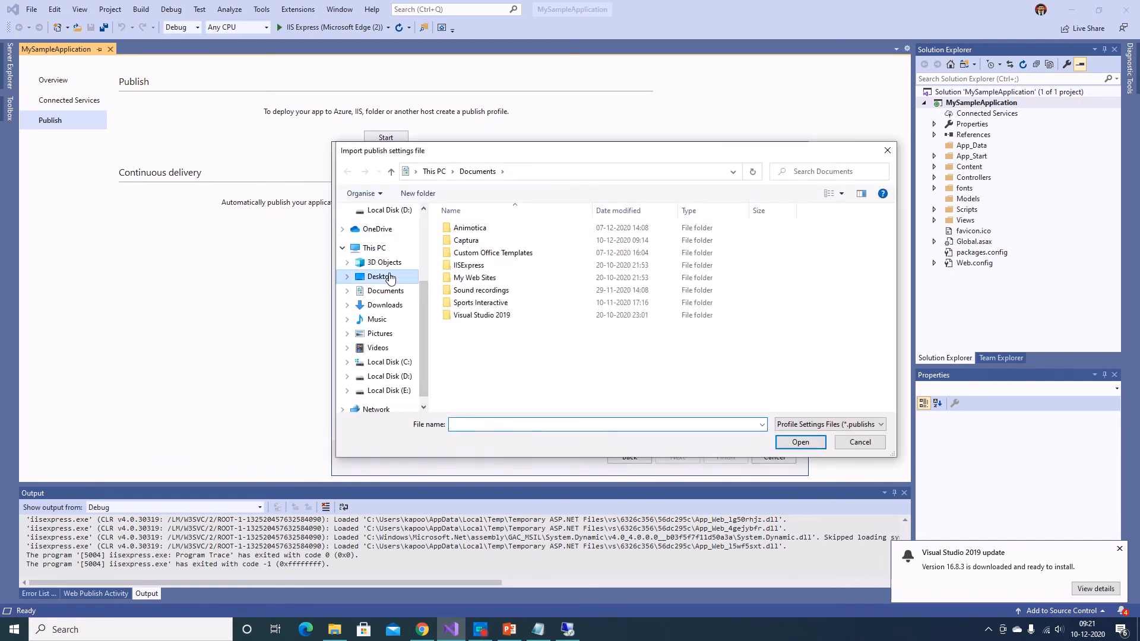
double_click(472, 255)
click(721, 458)
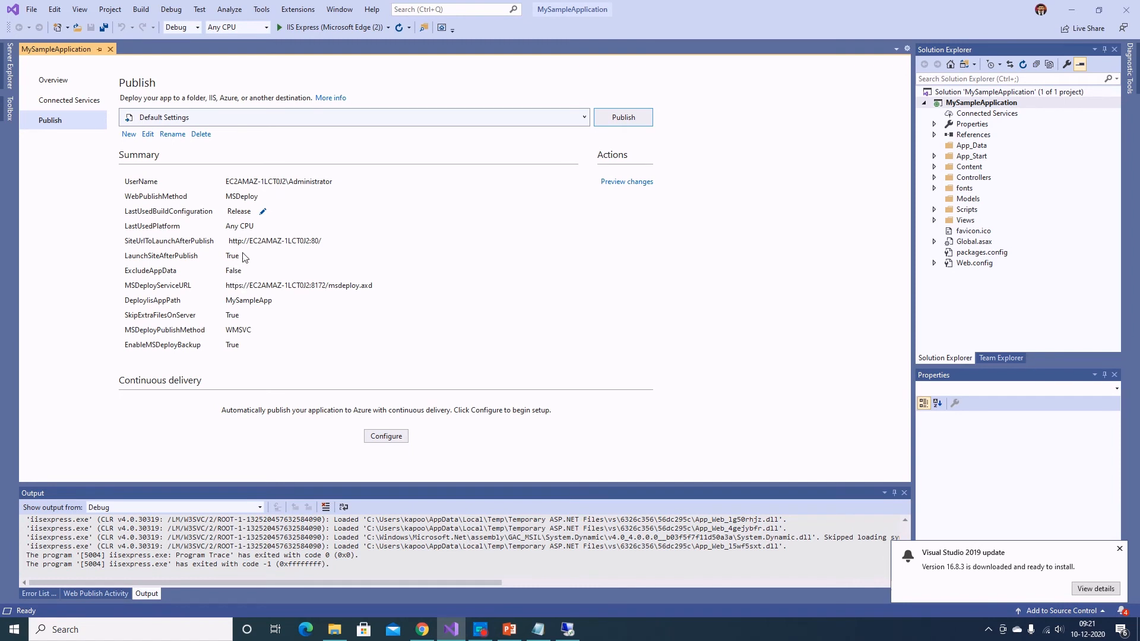
click(146, 133)
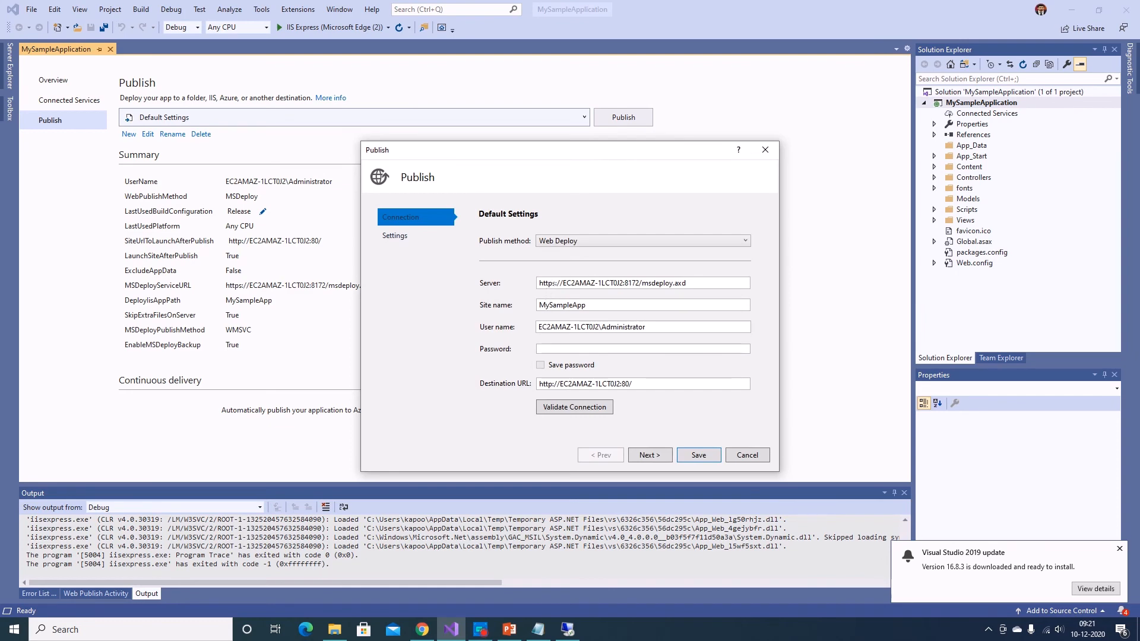
mouse_move(422, 628)
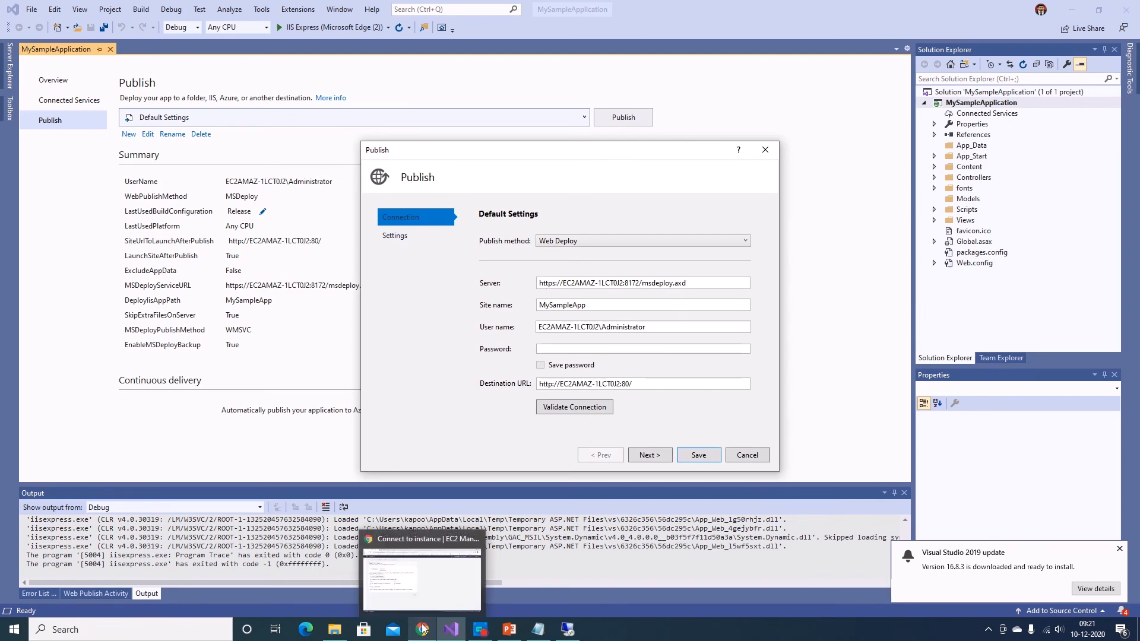
click(423, 631)
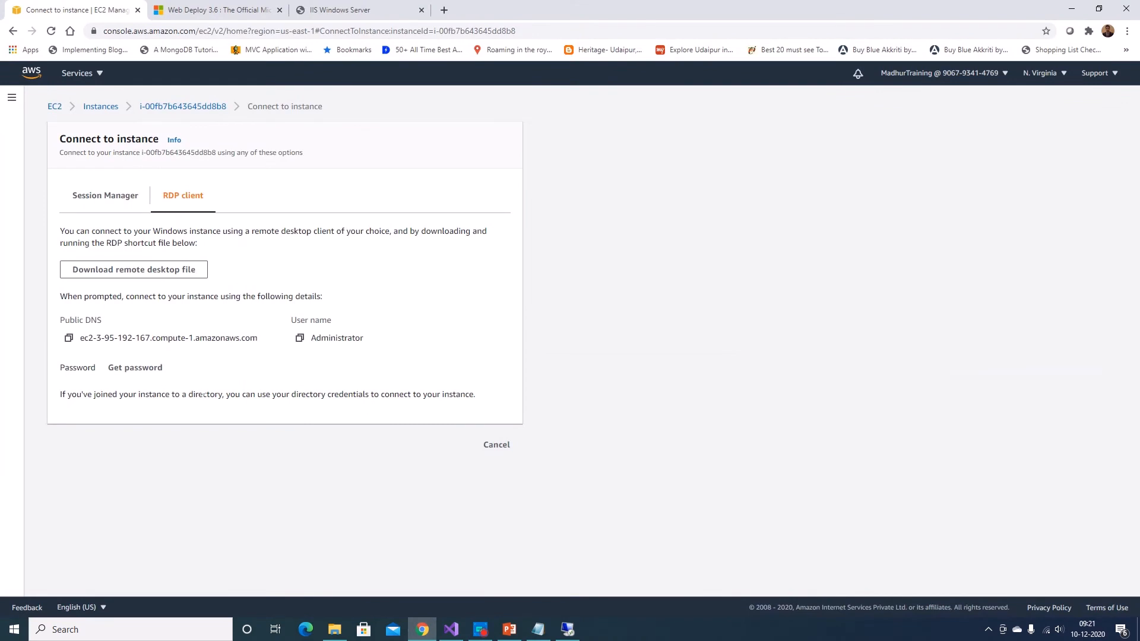
click(178, 107)
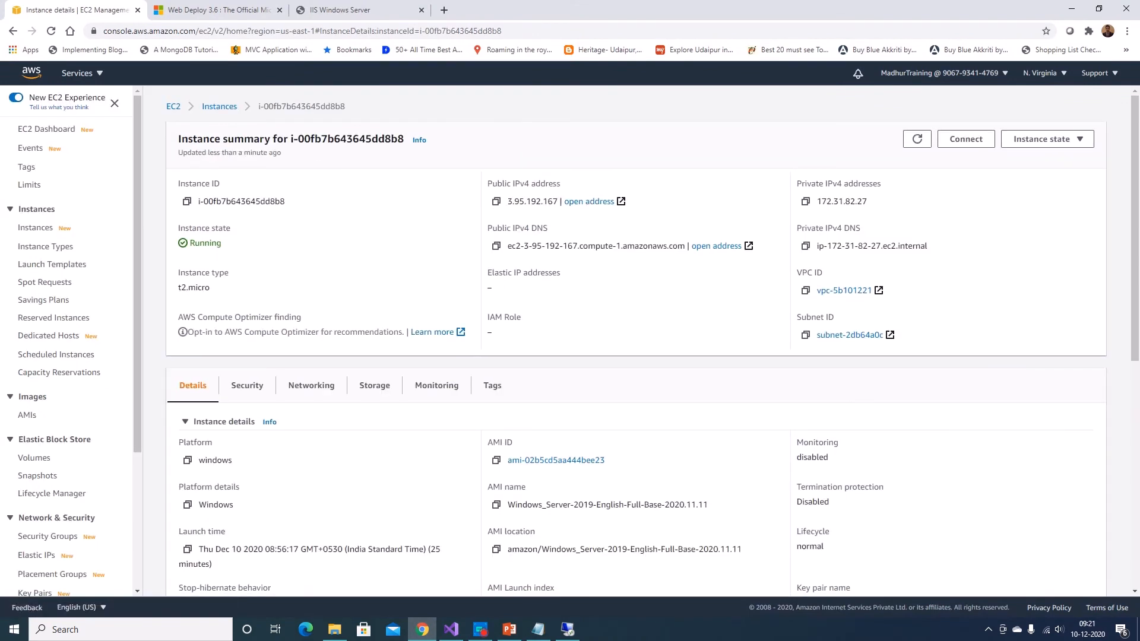
drag(508, 202, 553, 202)
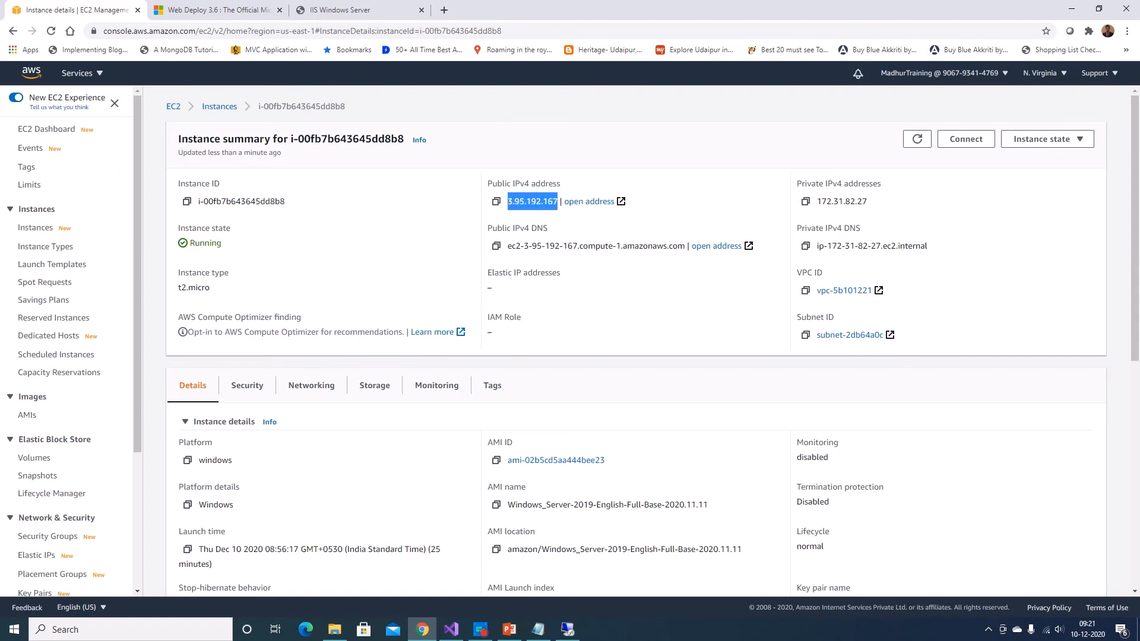
click(452, 629)
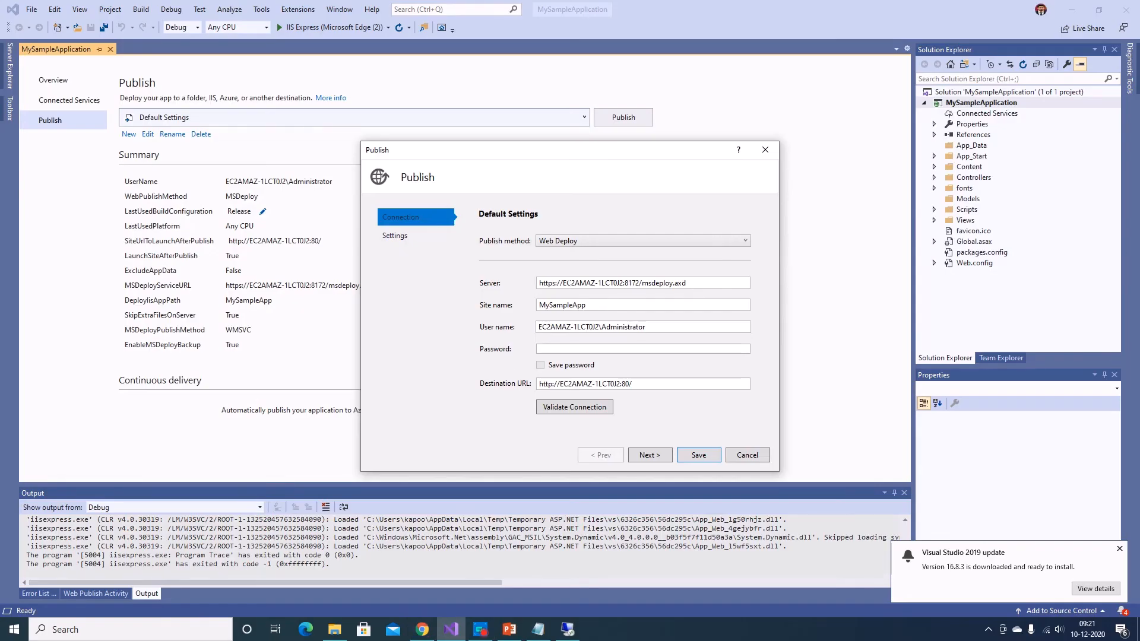
drag(563, 283, 624, 283)
key(ctrl+v)
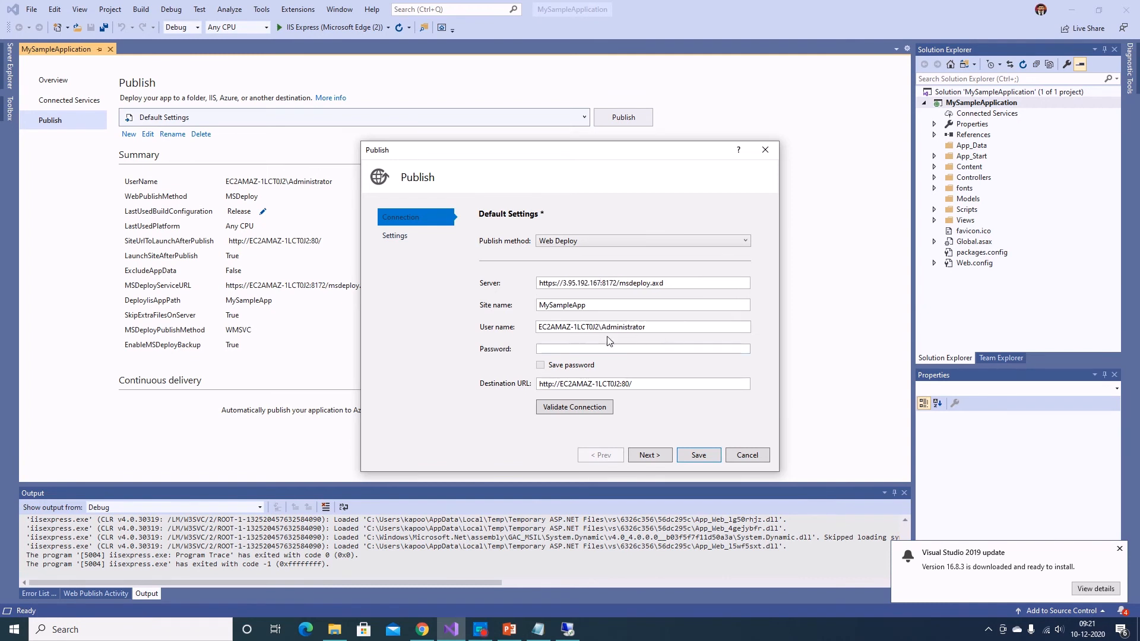
drag(599, 327, 516, 334)
key(ctrl+v)
drag(620, 384, 564, 383)
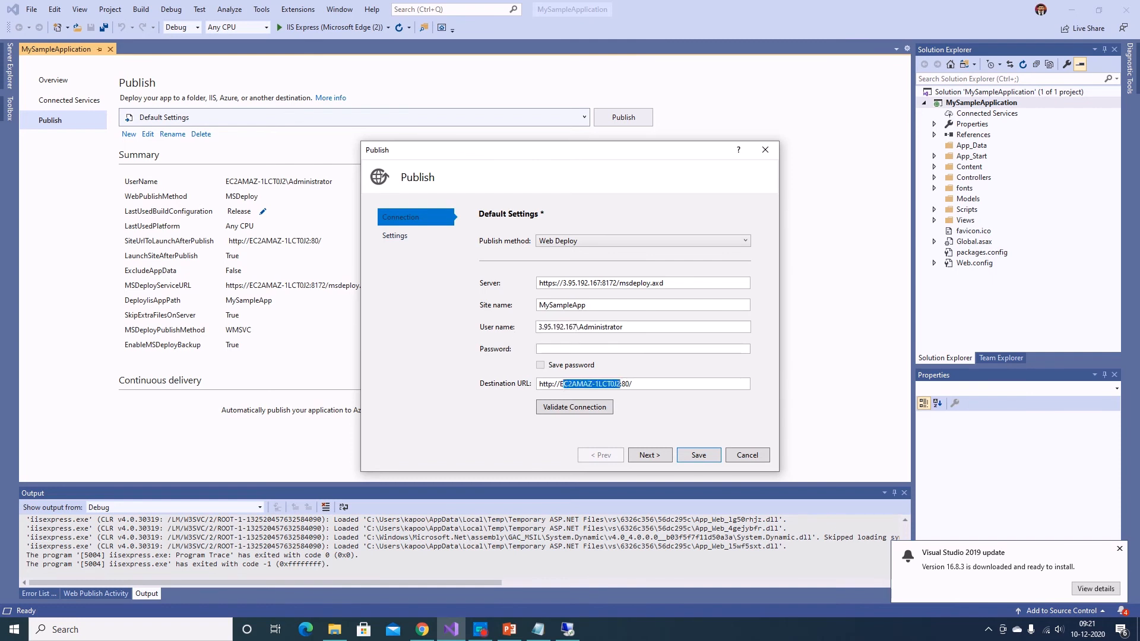
key(ctrl+v)
- Enter the server's Administrator password from Notepad in the profile and validate the connection, accepting the untrusted certificate
click(563, 350)
click(538, 630)
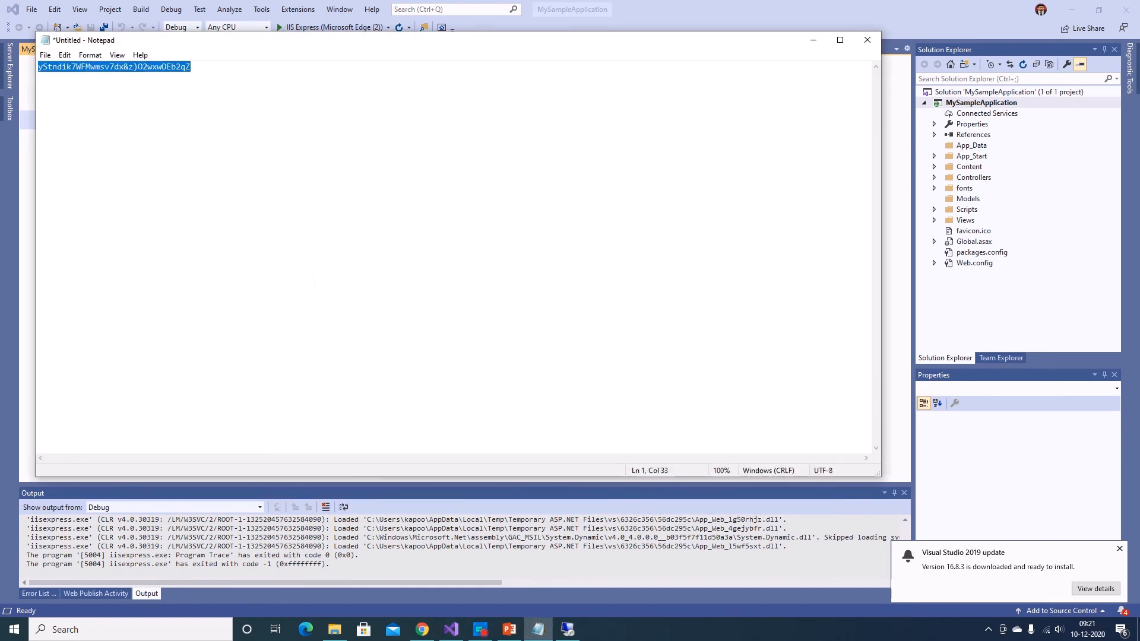
click(813, 43)
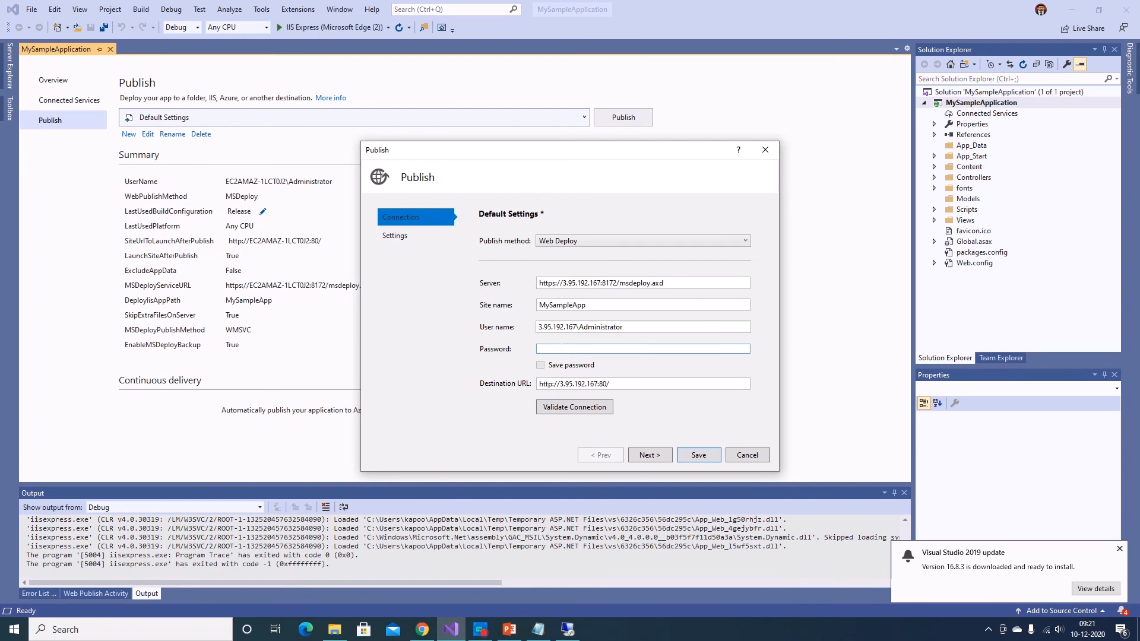
key(ctrl+v)
click(592, 410)
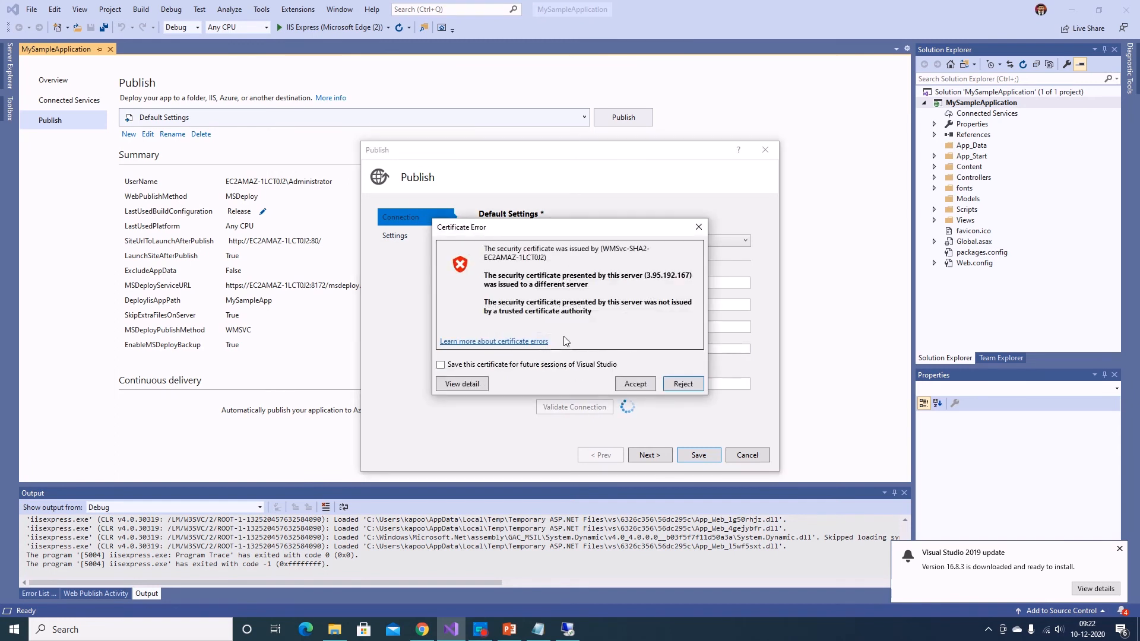
click(637, 384)
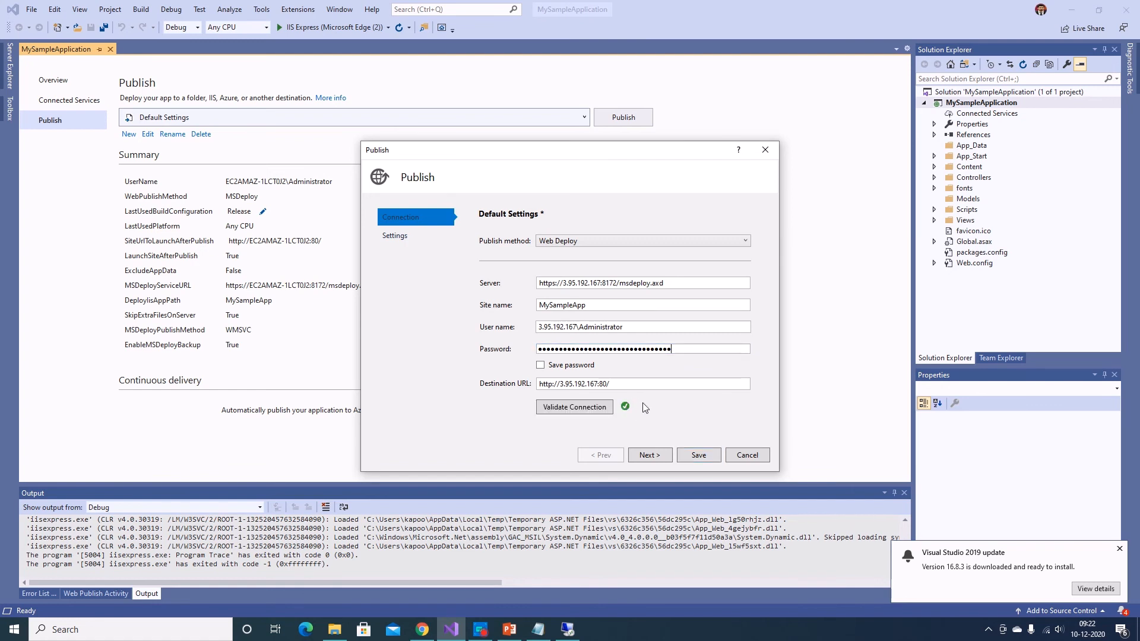
- Choose to save the password in the profile, keep the Release configuration and save the publish profile
drag(562, 283, 542, 305)
click(583, 366)
click(650, 455)
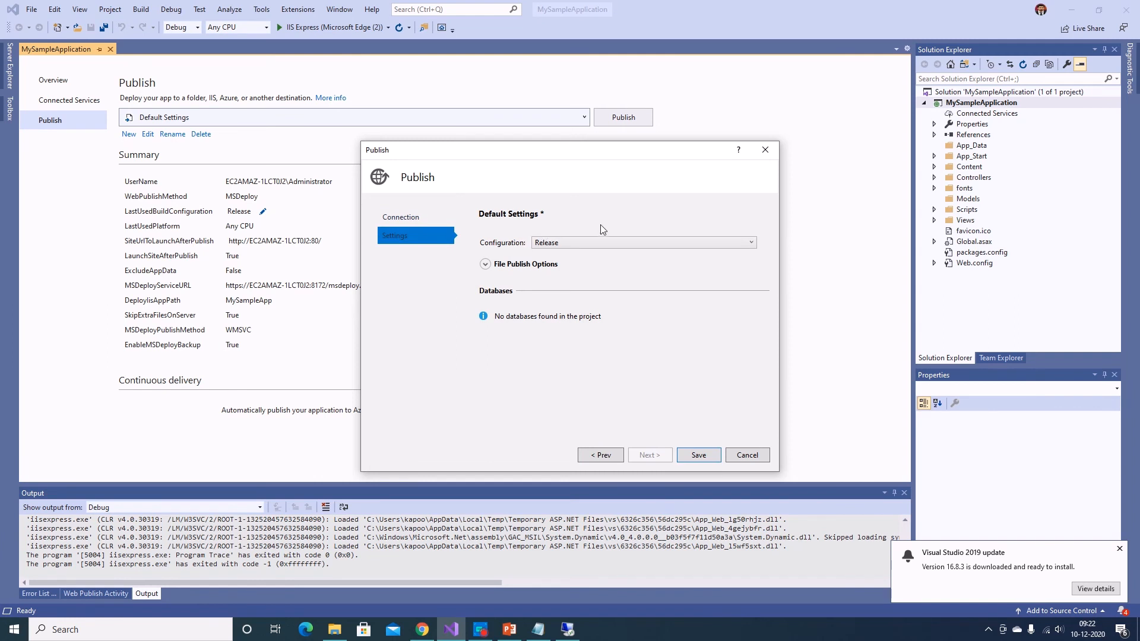
click(699, 456)
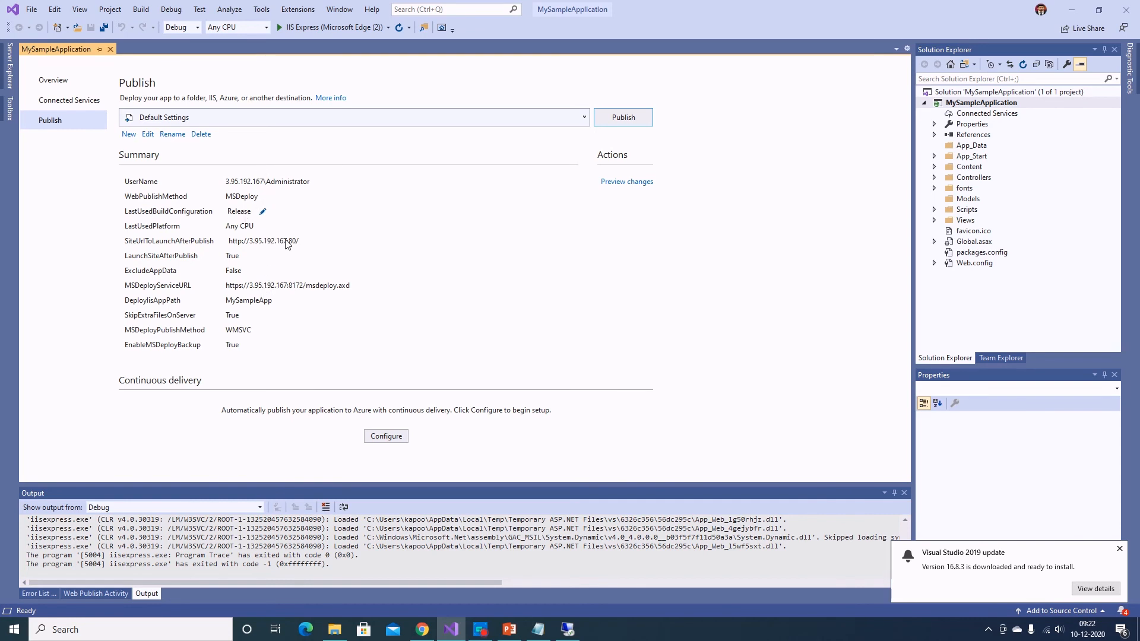
- Publish MySampleApplication with the Default Settings profile and view the published site in Edge
click(611, 121)
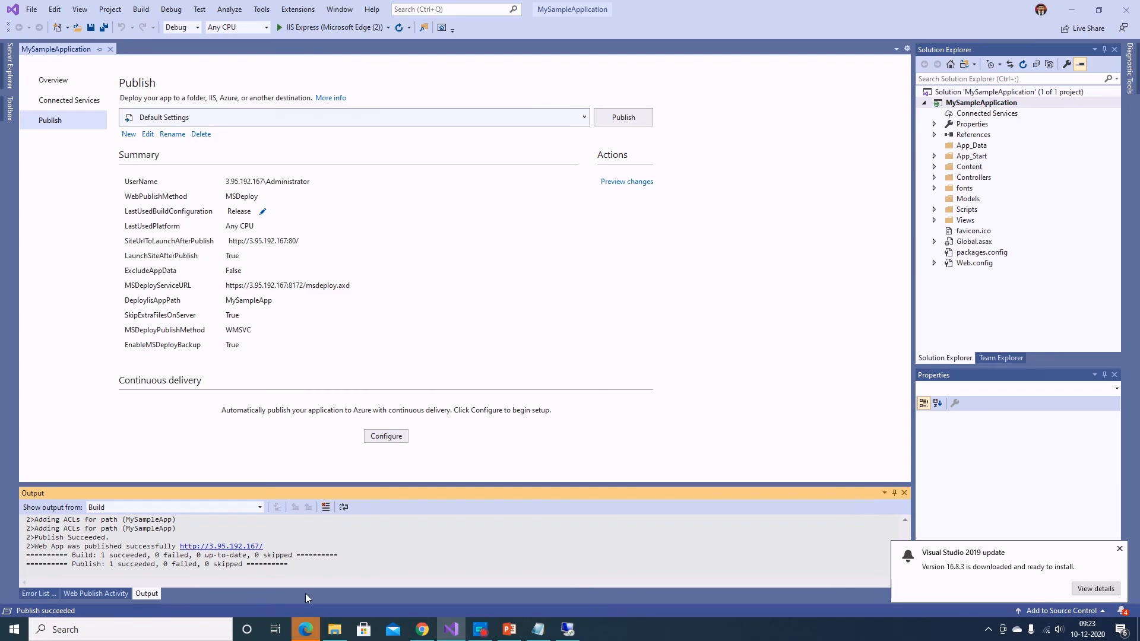
click(305, 631)
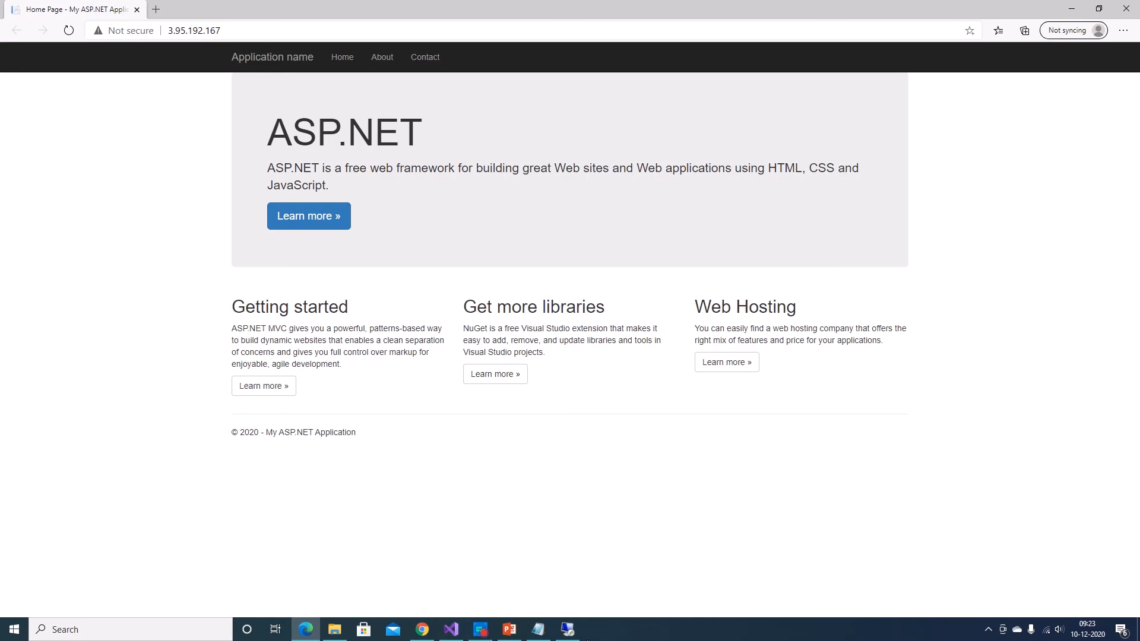
- Switch to the Remote Desktop session, examine the deployed files in C:\inetpub\wwwroot\MySampleApp, and minimize the session
click(568, 630)
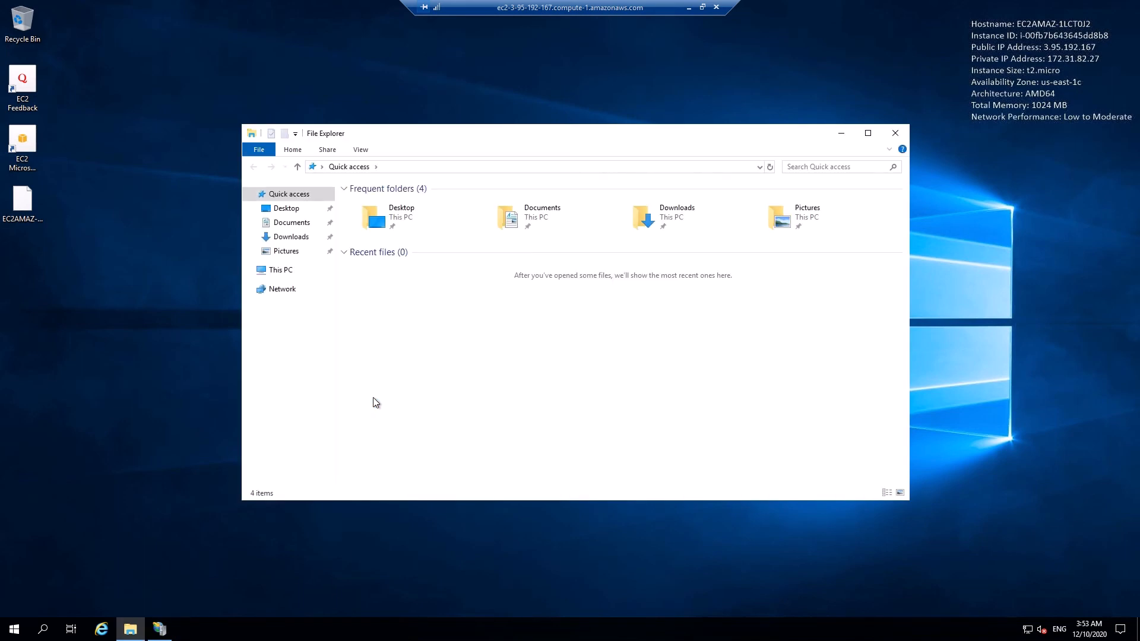
click(282, 270)
double_click(402, 336)
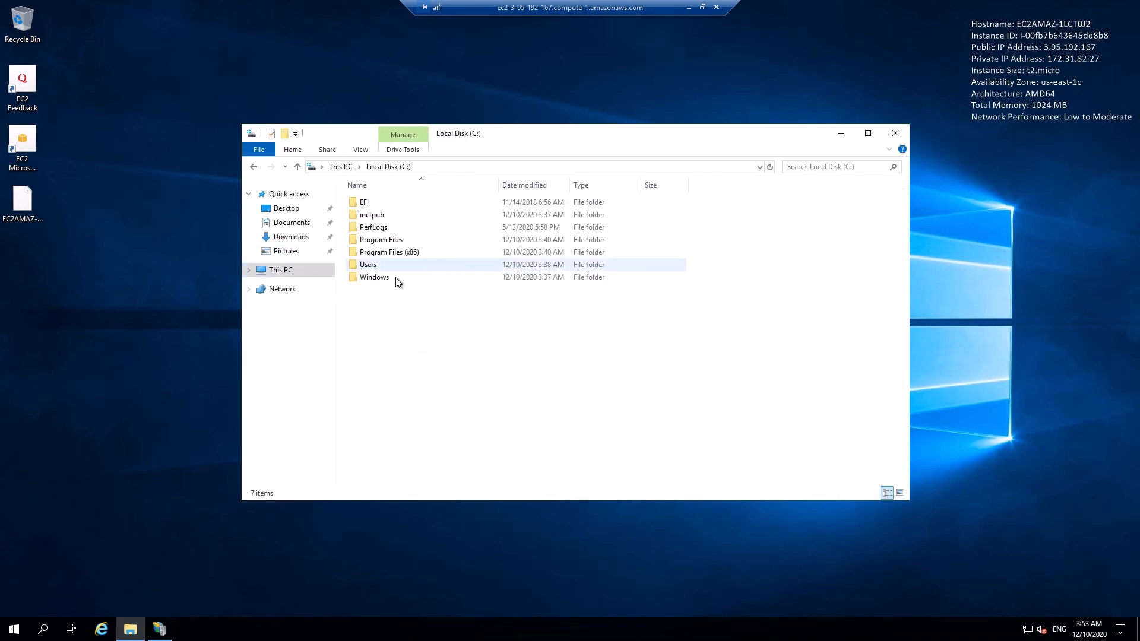
double_click(369, 216)
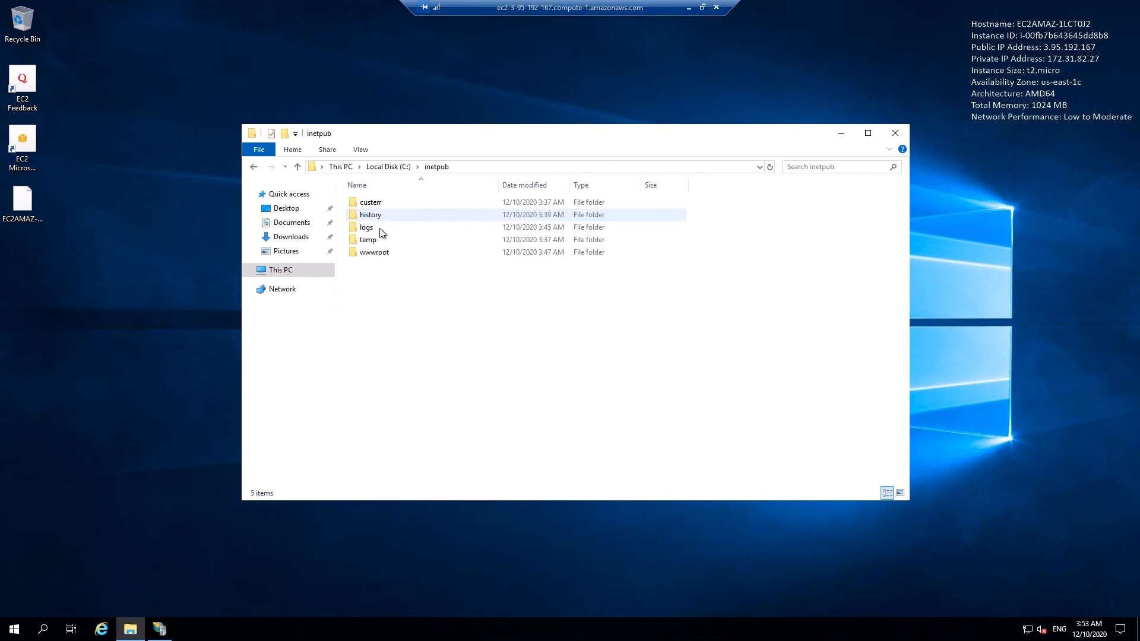
double_click(374, 253)
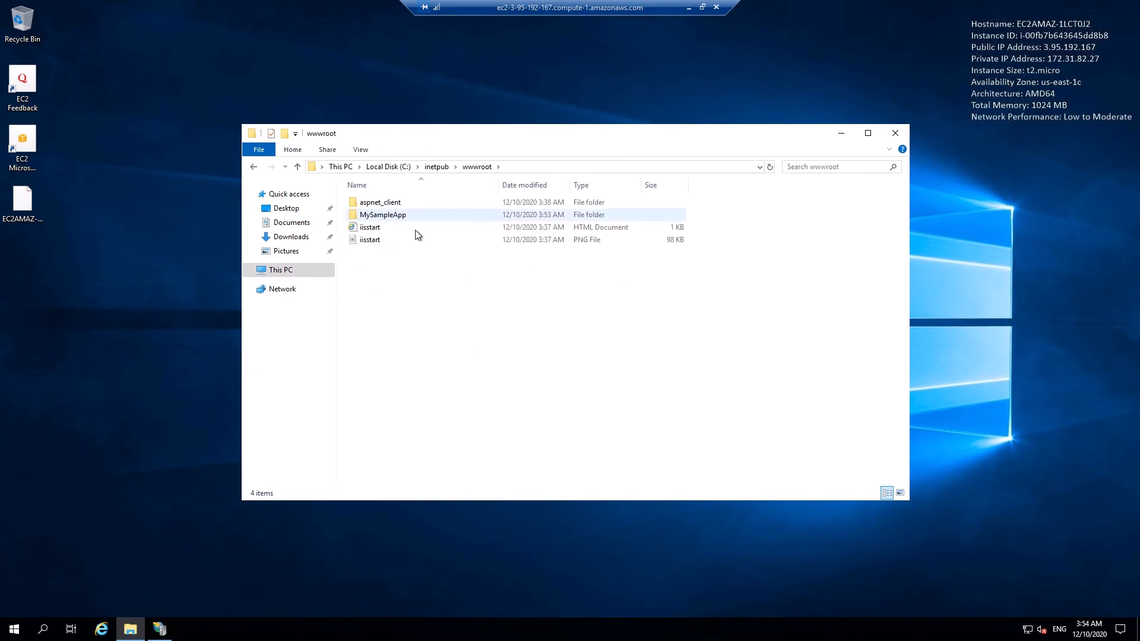
double_click(385, 216)
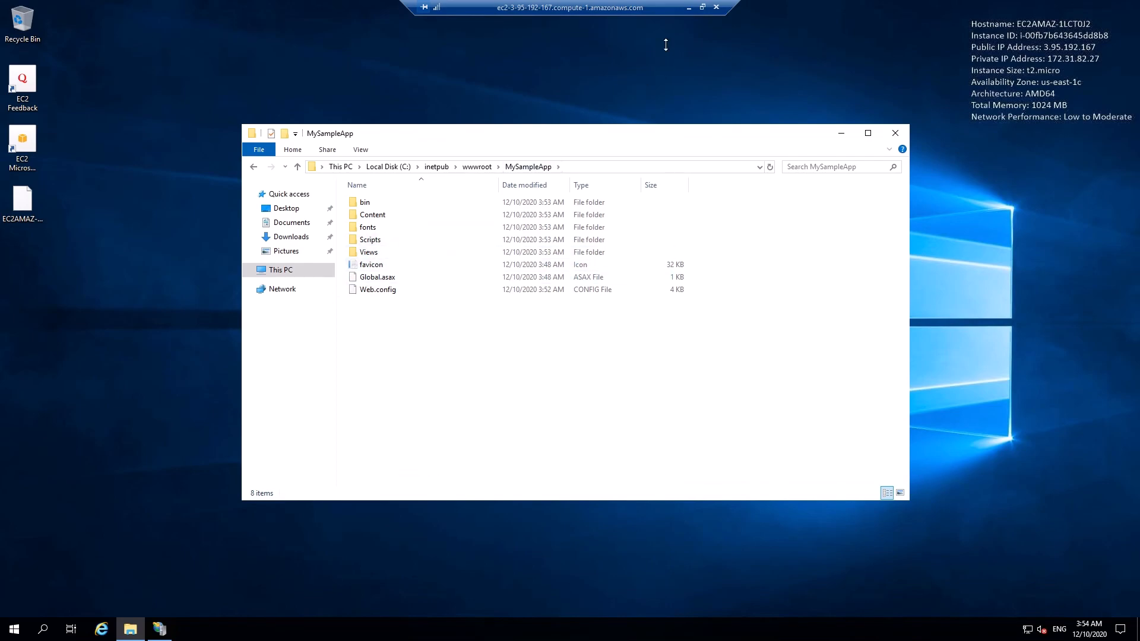
click(686, 8)
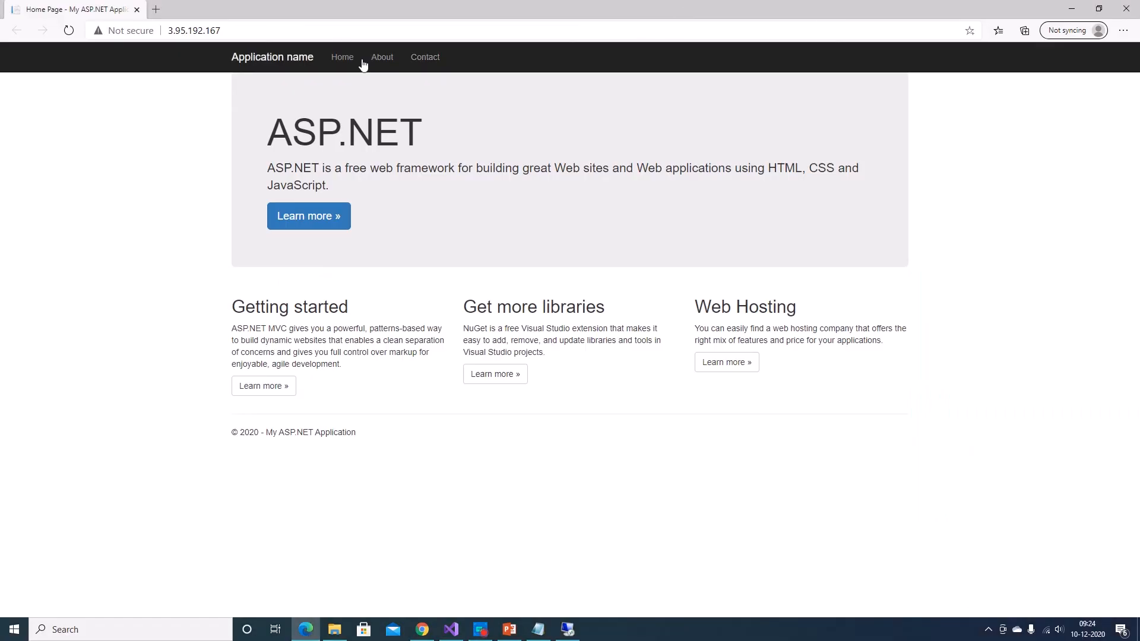
- Return to Visual Studio and open Index.cshtml from the project's Views\Home folder
click(451, 629)
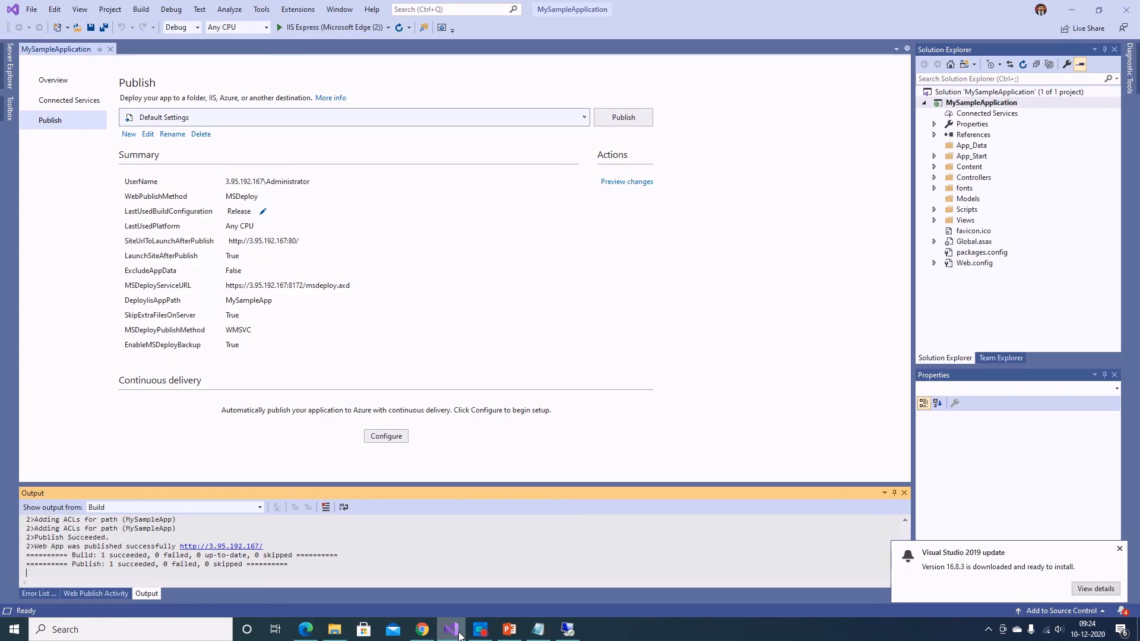
click(934, 220)
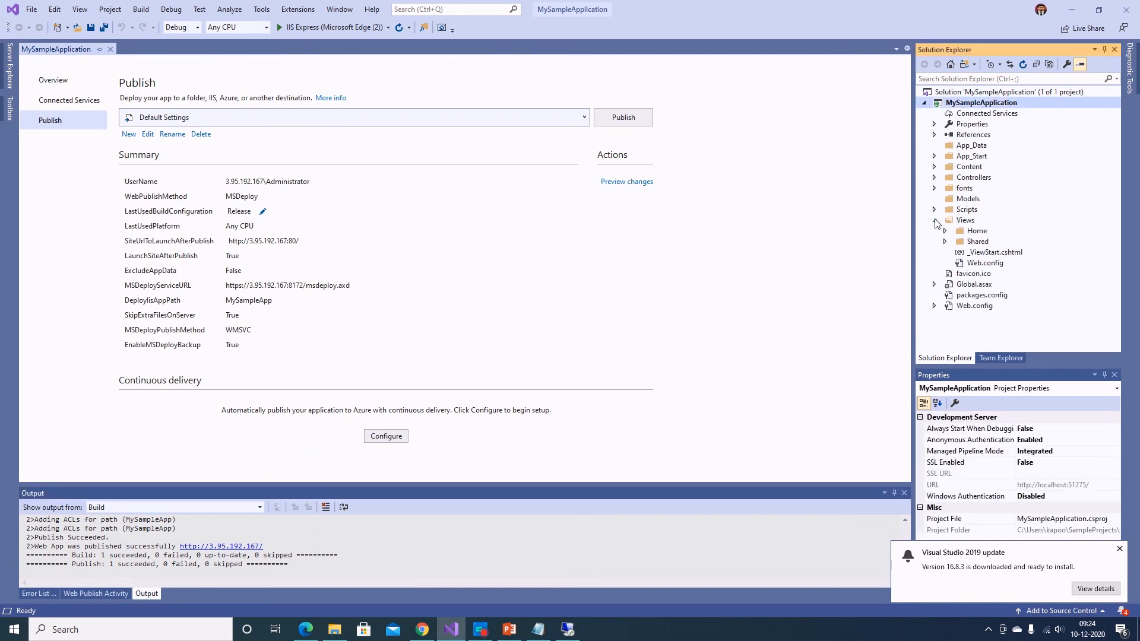
click(945, 231)
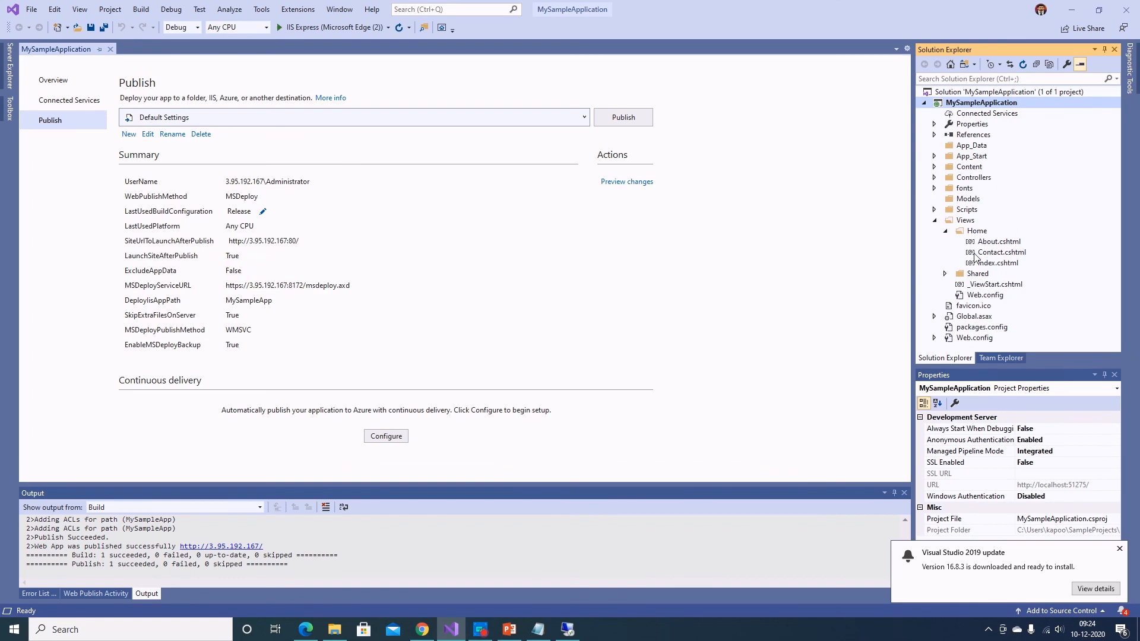
click(1002, 265)
double_click(1000, 264)
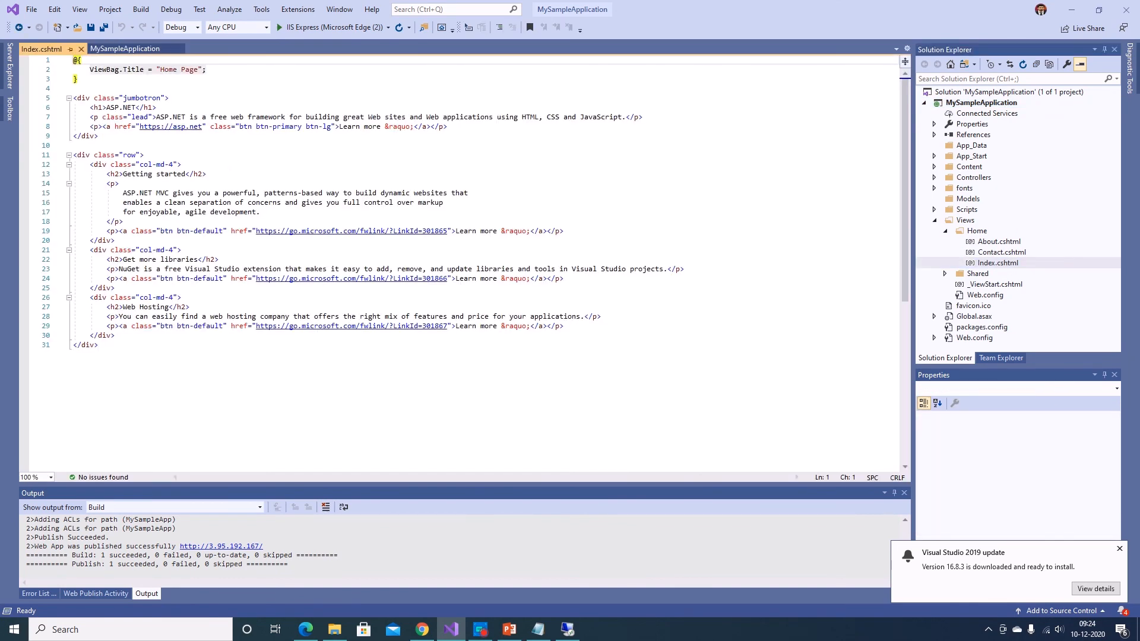
- Change the jumbotron heading in Index.cshtml to "ASP.NET running on AWS EC2 machine" and save the file
click(186, 174)
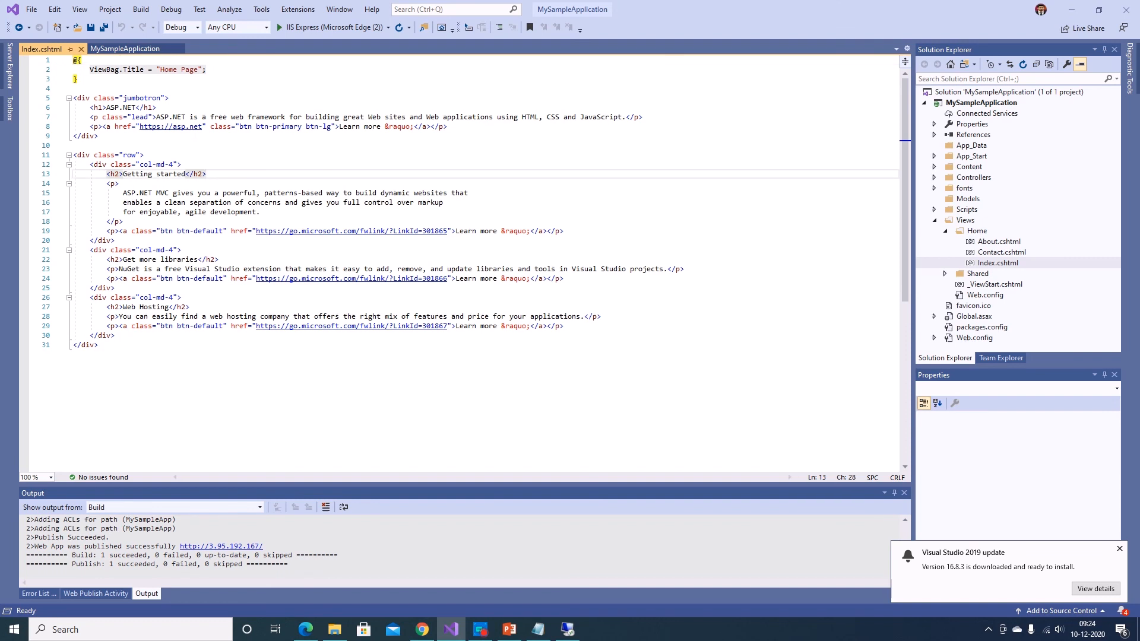
click(136, 107)
text(runnin)
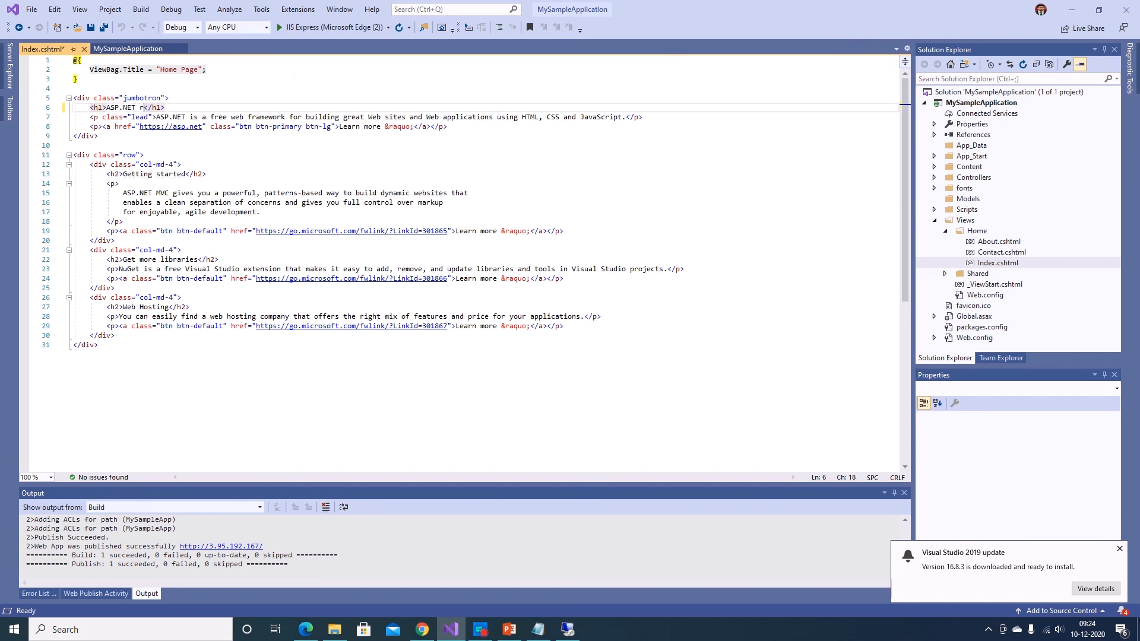
key(BackSpace)
text(g on AWS EC2 mach)
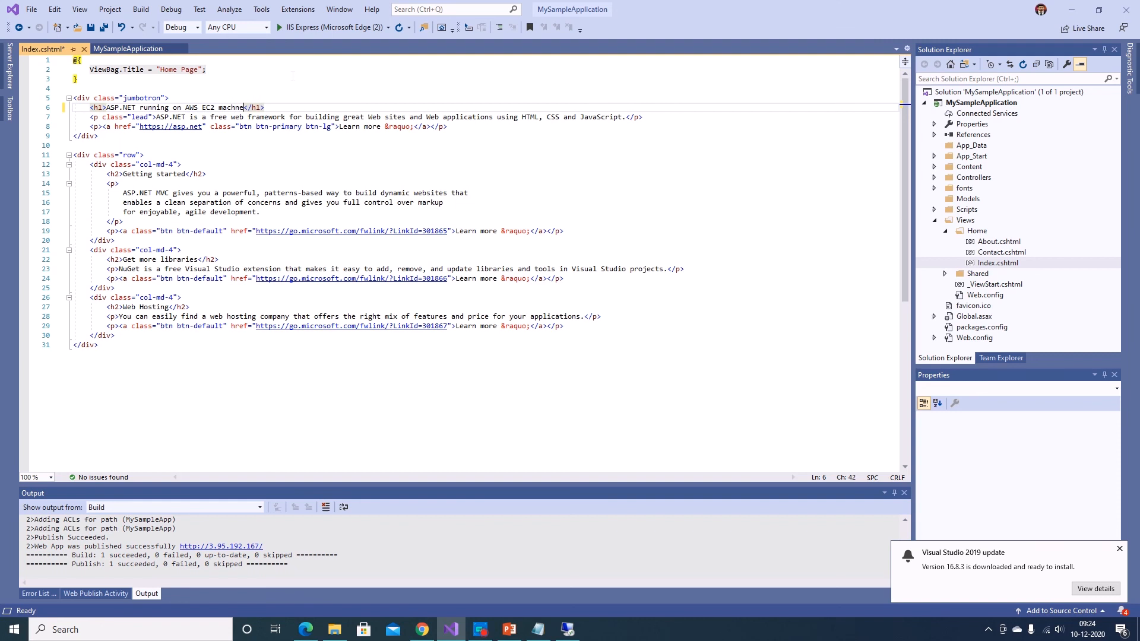
text(ine)
key(ctrl+s)
- Republish MySampleApplication with the Default Settings profile, switch to Edge for the updated site and close the older site tab
click(120, 49)
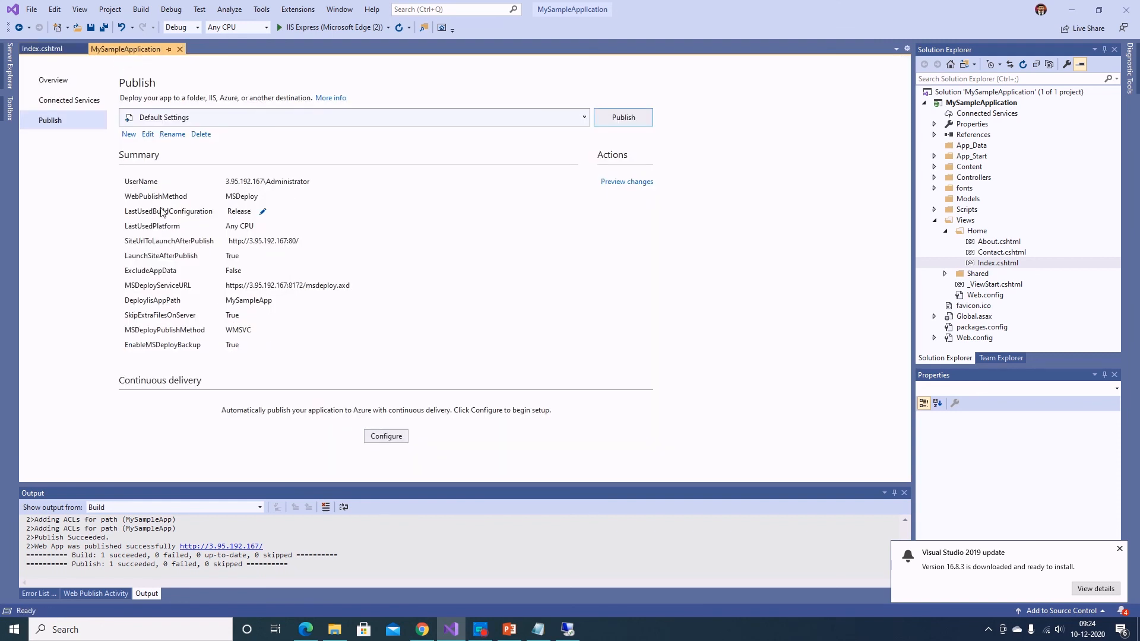
click(614, 116)
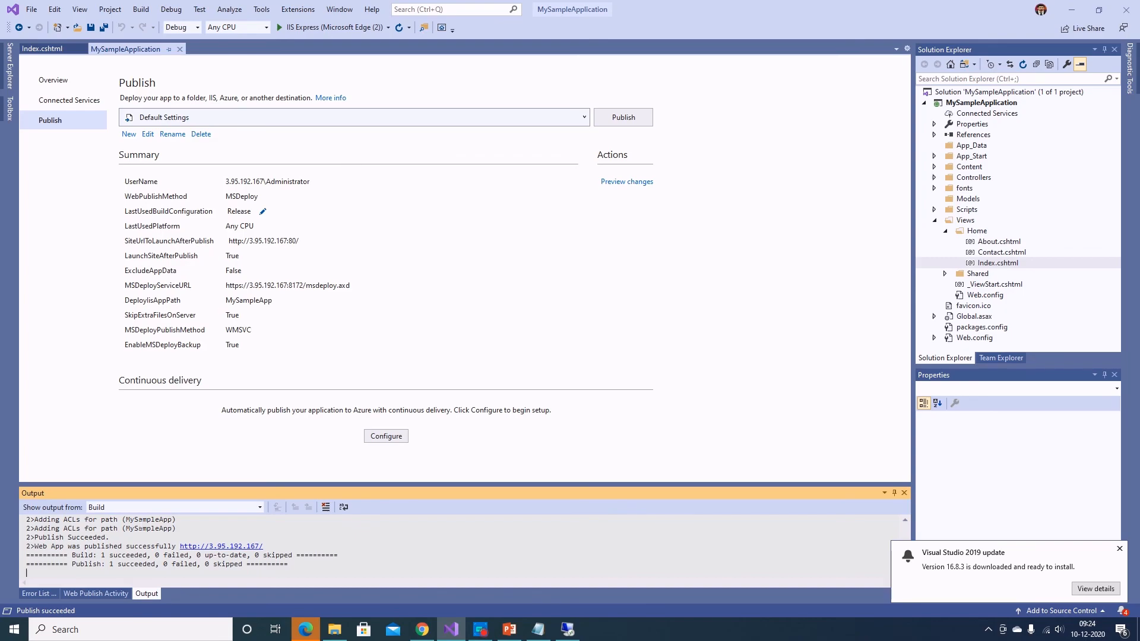
click(310, 630)
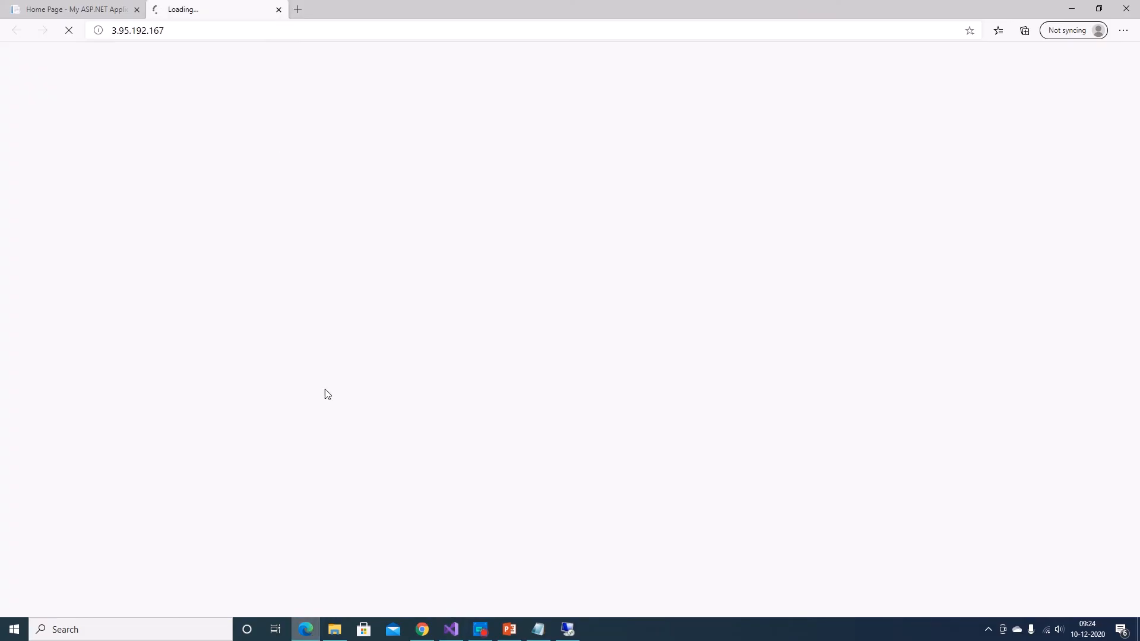
click(137, 10)
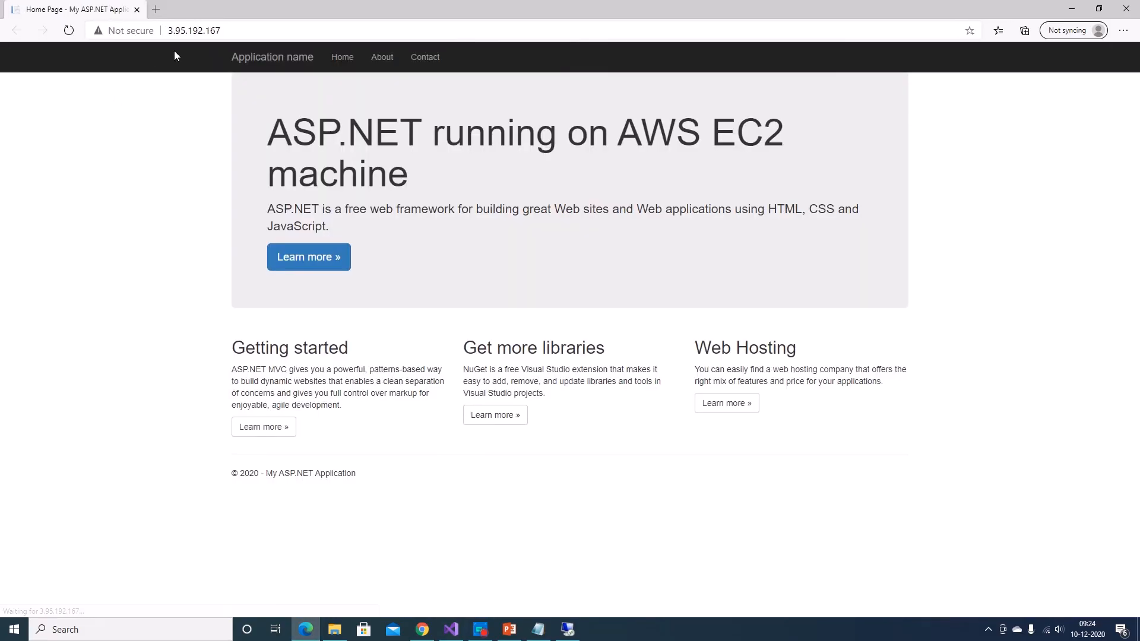
- Copy the site address 3.95.192.167 and load it in a new Edge tab to check the updated home page
drag(223, 31, 140, 30)
key(ctrl+c)
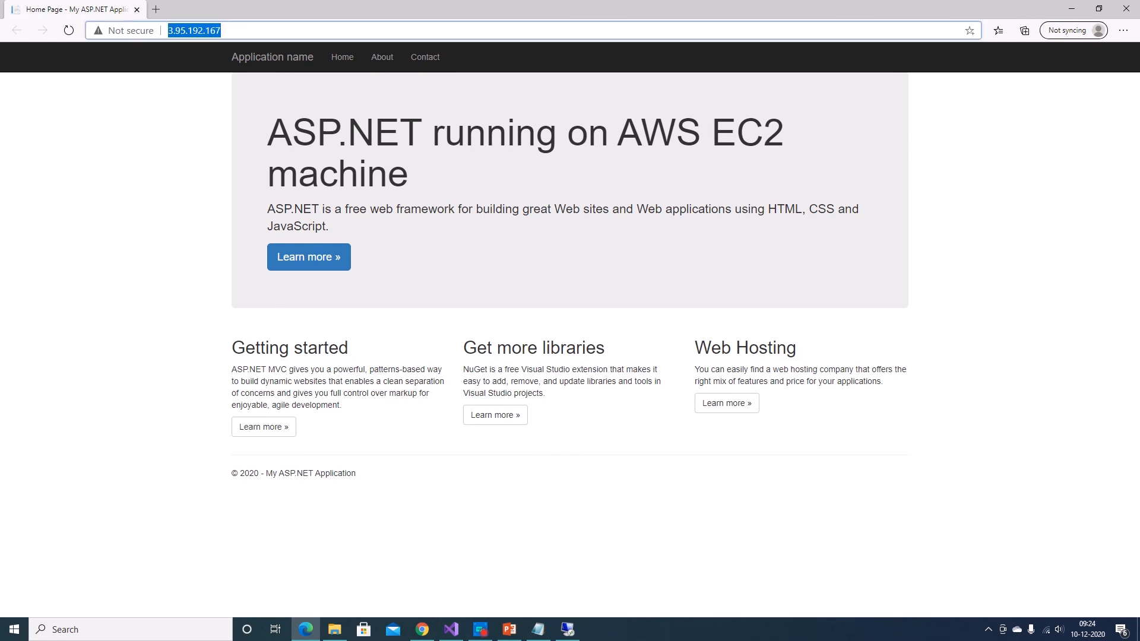
click(155, 9)
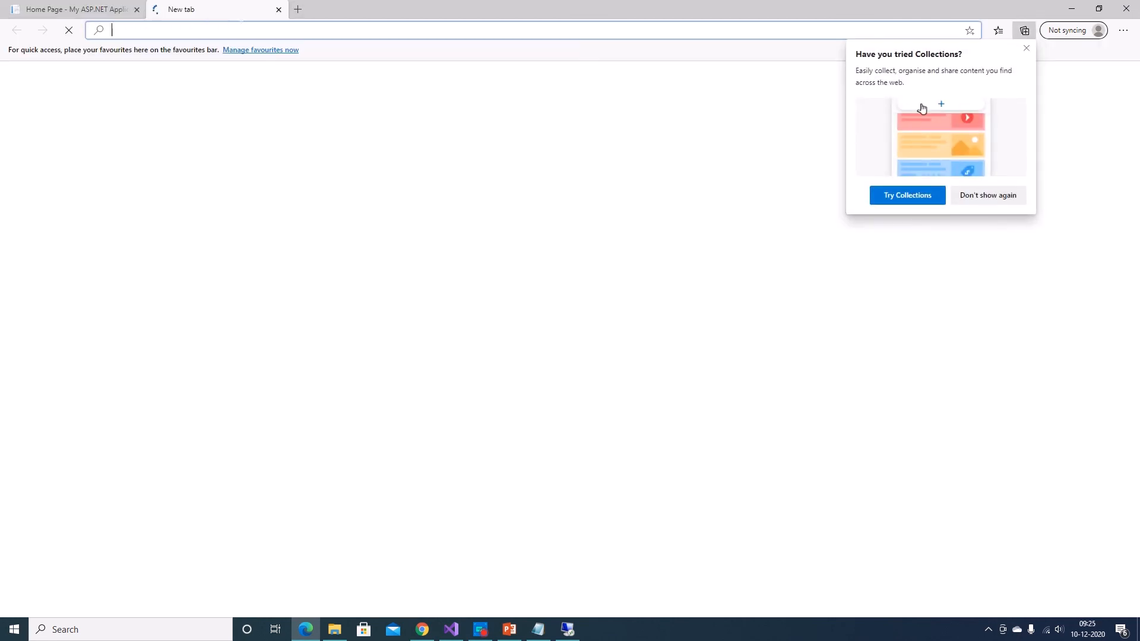
key(ctrl+v)
key(Return)
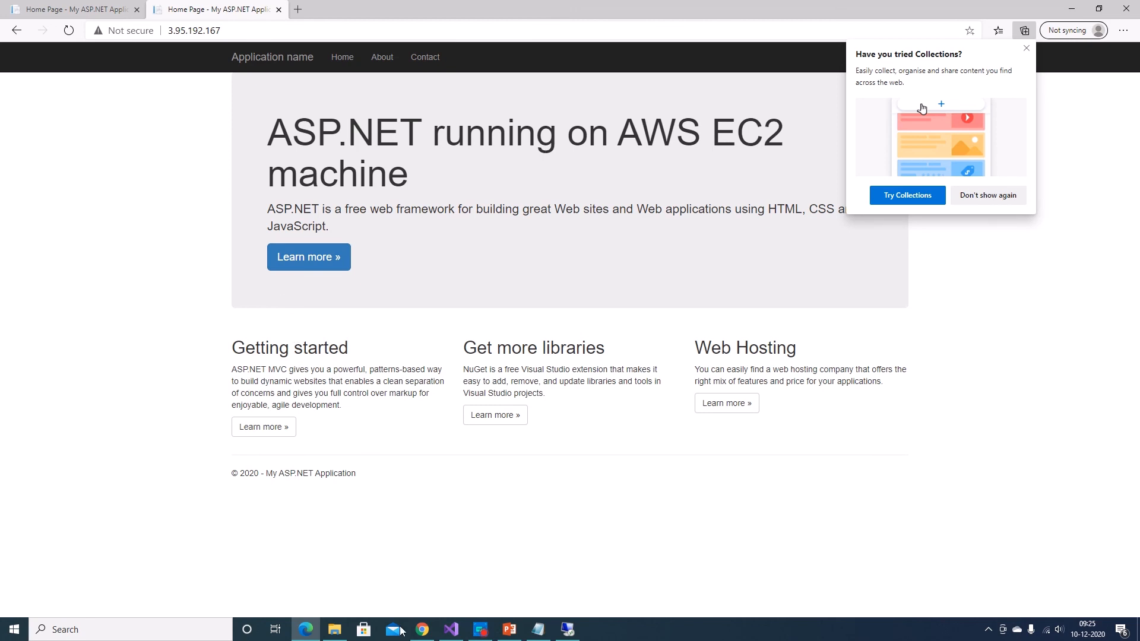
- Disconnect the Remote Desktop session to the EC2 server and switch to the EC2 instance details page in Chrome
click(451, 630)
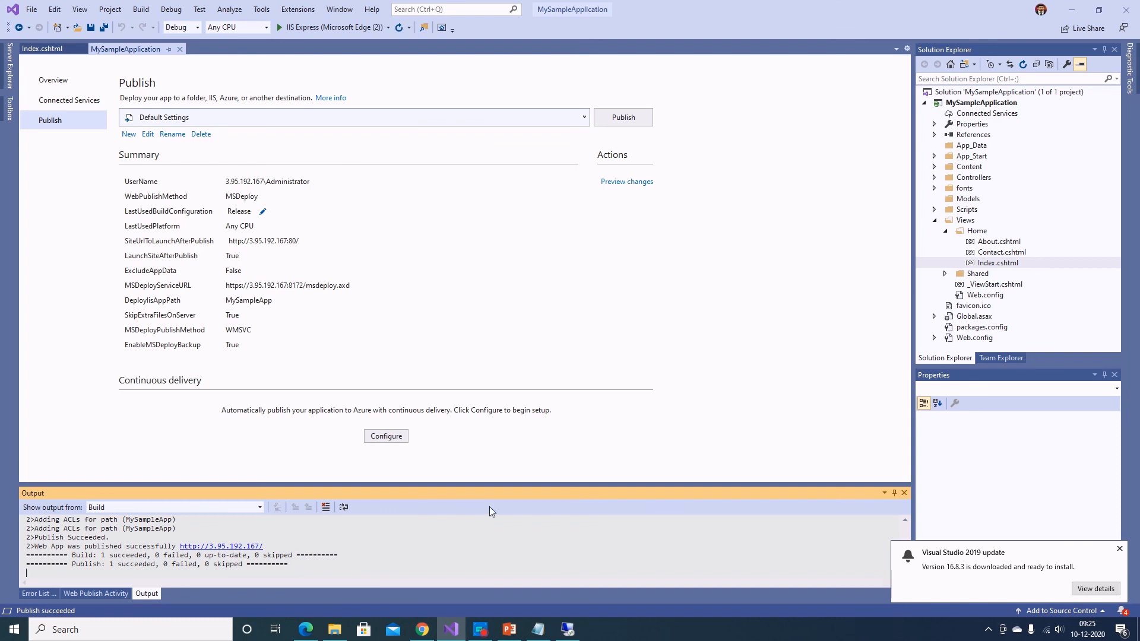
click(567, 630)
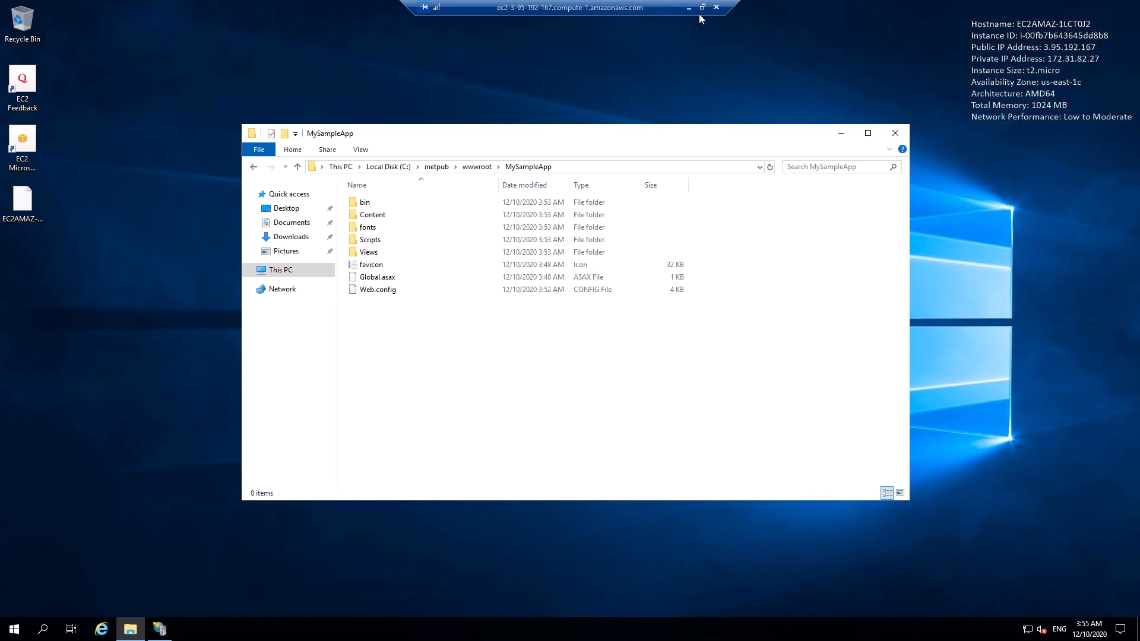
click(716, 7)
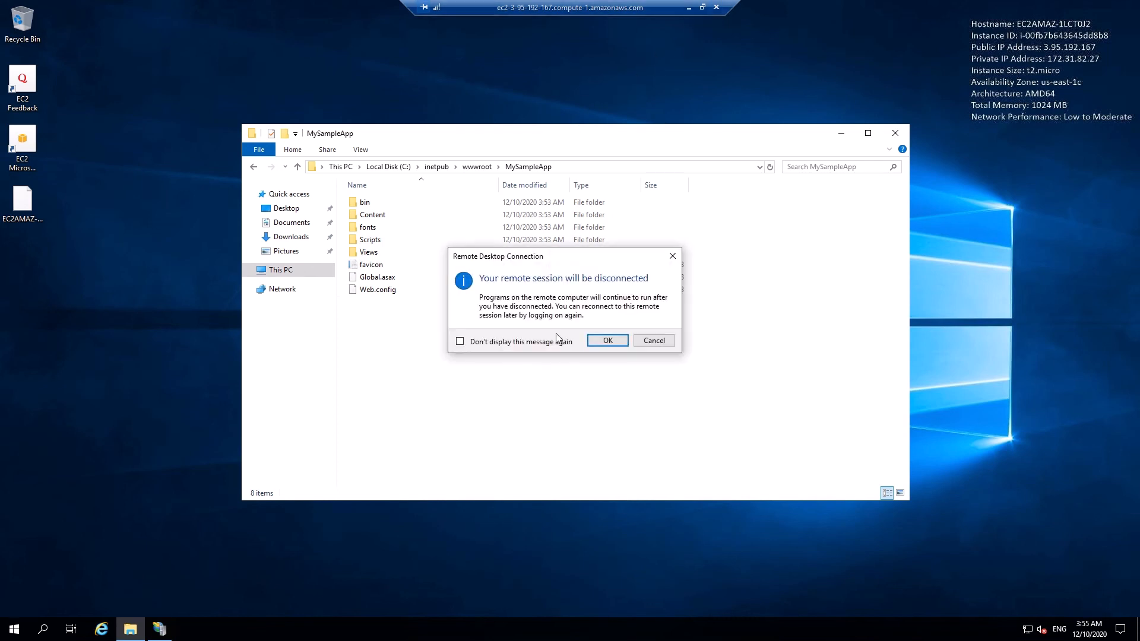
click(603, 343)
click(426, 629)
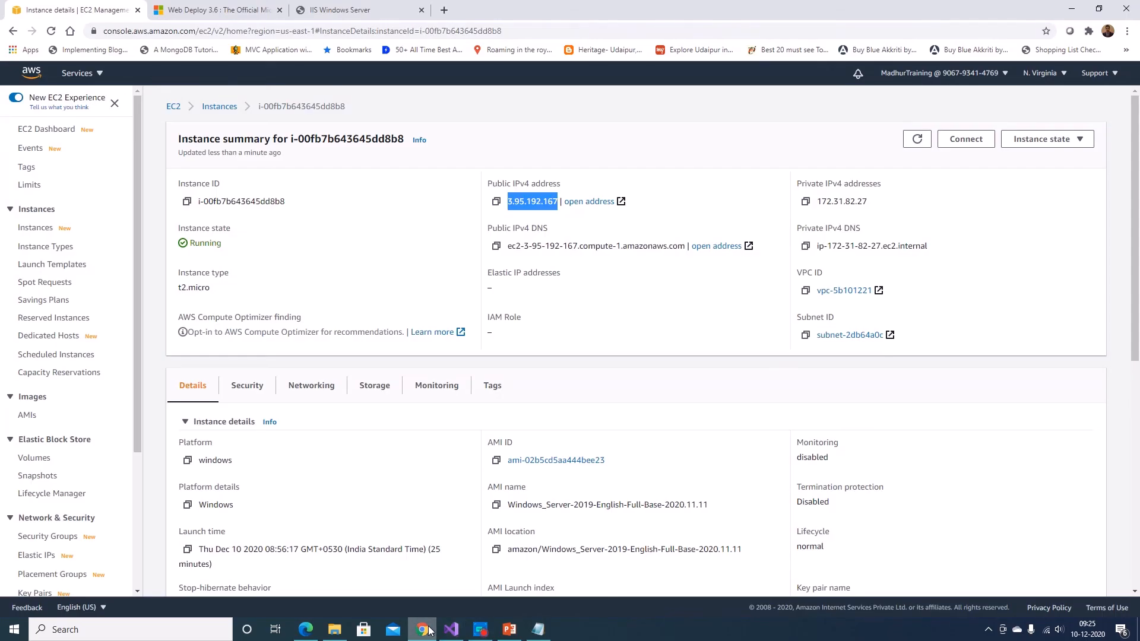